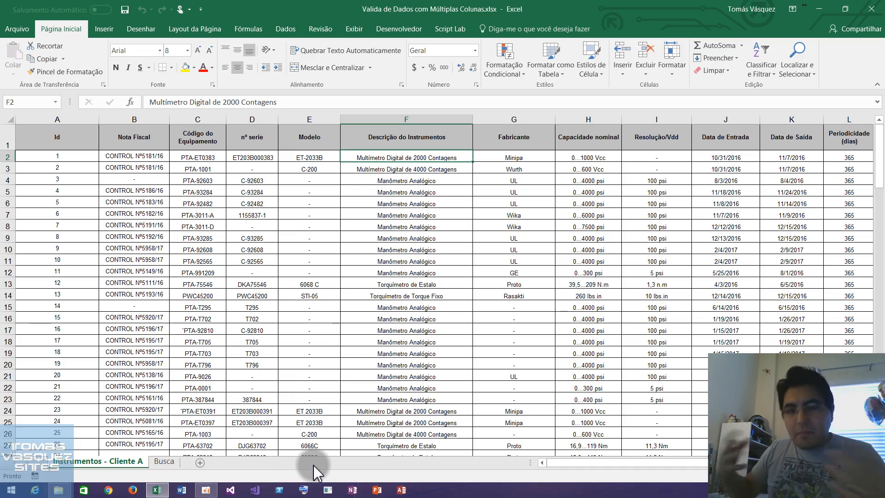
# - Add a new worksheet before the Busca sheet and rename the existing Busca sheet as Colinha
pyautogui.click(200, 463)
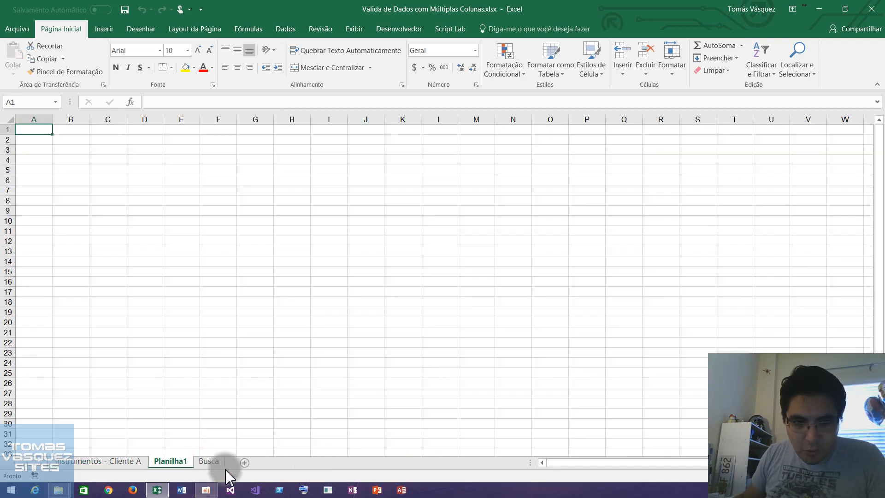
pyautogui.moveTo(183, 461)
pyautogui.mouseDown()
pyautogui.moveTo(232, 461)
pyautogui.moveTo(174, 468)
pyautogui.mouseUp()
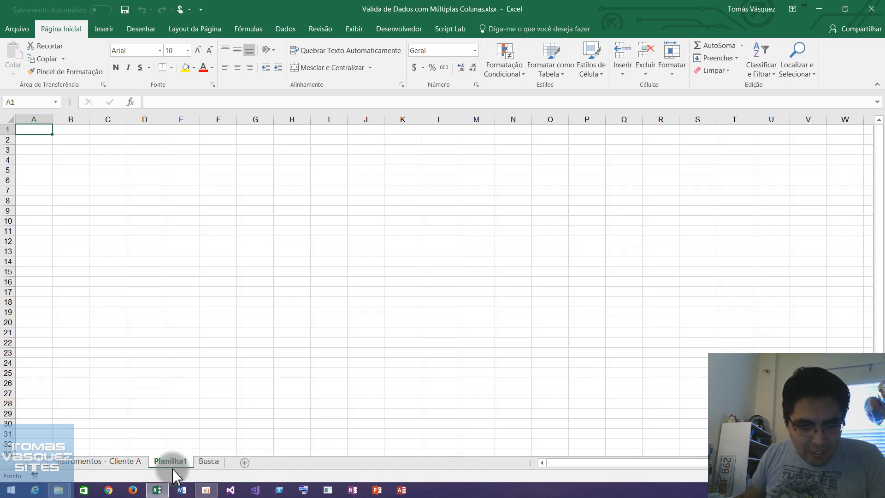
pyautogui.click(206, 466)
pyautogui.write('colin')
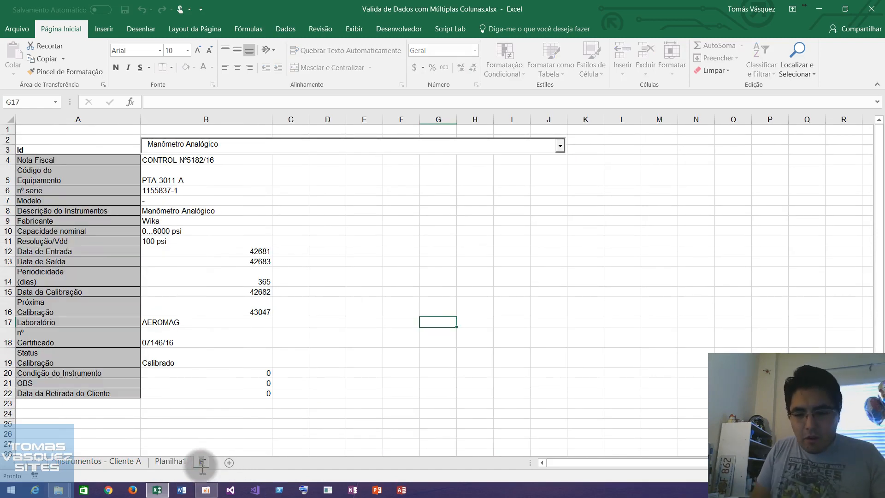
pyautogui.write('ha')
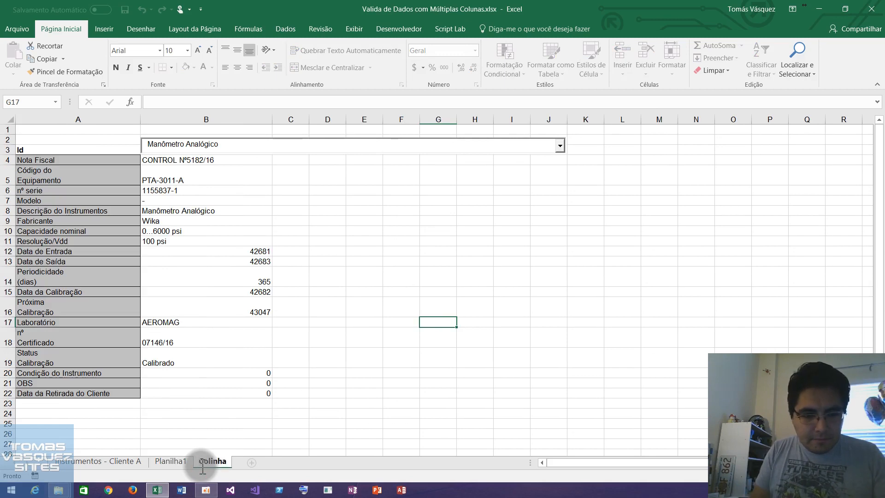
pyautogui.press('Return')
# - Rename the new blank worksheet Planilha1 as Busca
pyautogui.click(183, 463)
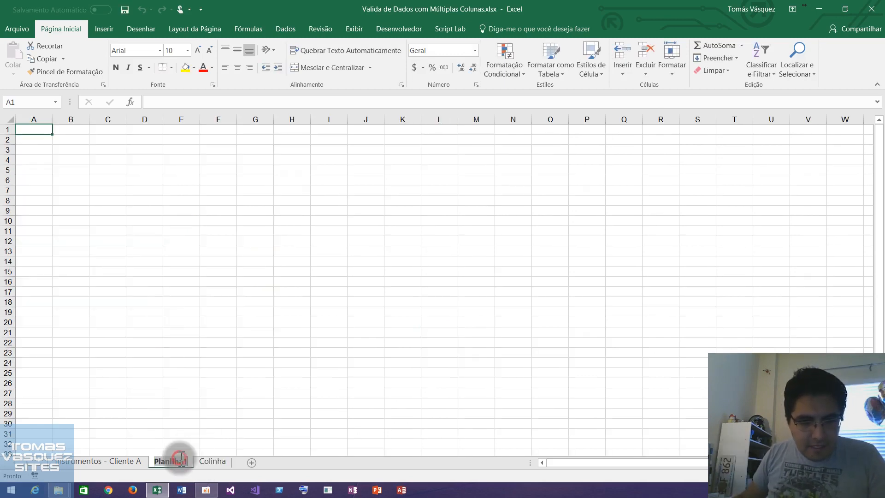
pyautogui.doubleClick(183, 463)
pyautogui.write('Busca')
pyautogui.press('Return')
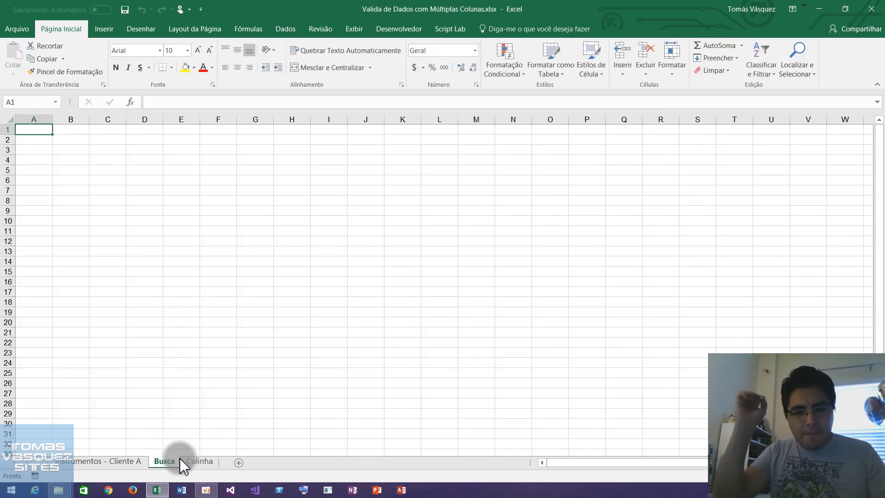
# - Examine the extent of the records and the column headings on the Instrumentos - Cliente A sheet
pyautogui.click(122, 462)
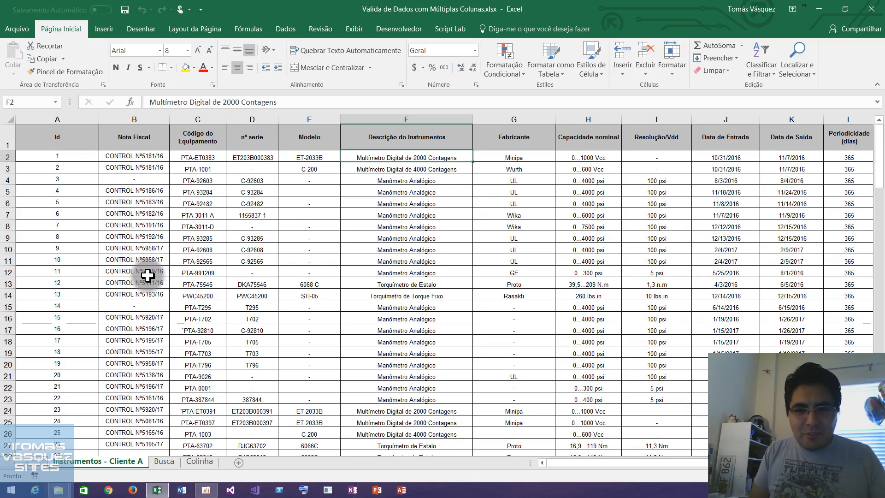
pyautogui.press('Left')
pyautogui.press('Up')
pyautogui.hotkey('ctrl', 'Right')
pyautogui.hotkey('ctrl', 'Left')
pyautogui.press('Down')
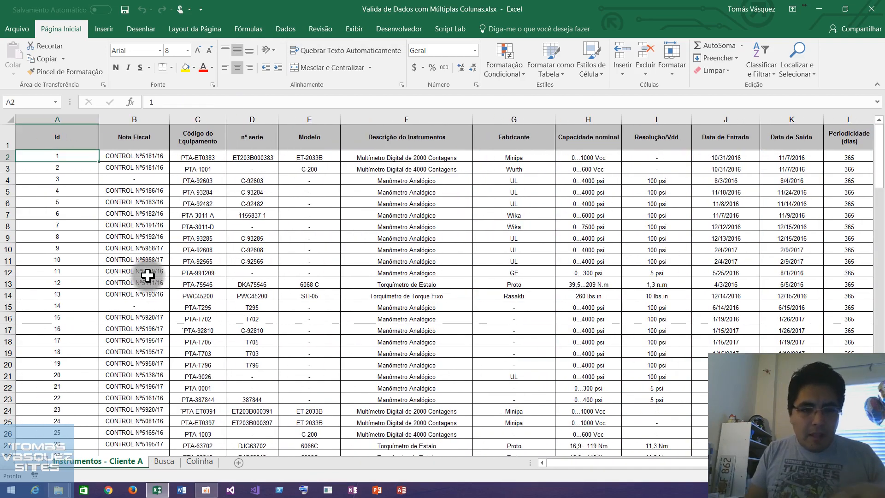
pyautogui.hotkey('ctrl', 'Down')
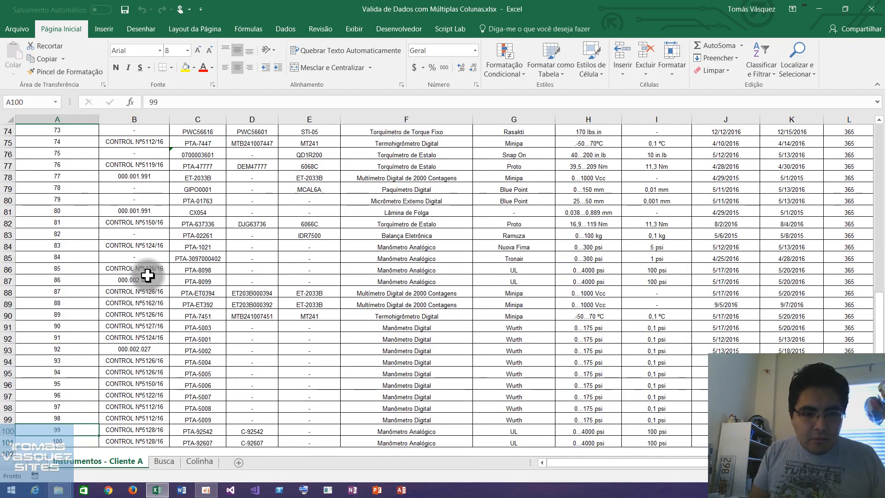
pyautogui.hotkey('ctrl', 'Up')
pyautogui.press('Right')
pyautogui.press('Right')
pyautogui.press('Right')
pyautogui.press('Right')
pyautogui.press('Right')
pyautogui.press('Right')
pyautogui.press('Right')
pyautogui.press('Right')
pyautogui.press('Right')
pyautogui.press('Right')
pyautogui.press('Right')
pyautogui.press('Right')
pyautogui.press('Right')
pyautogui.press('Right')
pyautogui.press('Right')
pyautogui.press('Right')
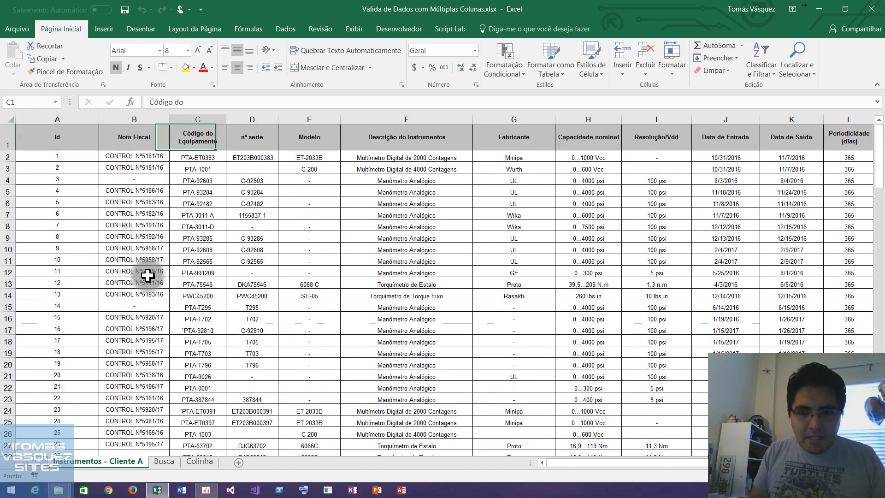
pyautogui.press('Right')
pyautogui.press('Right')
pyautogui.press('Right')
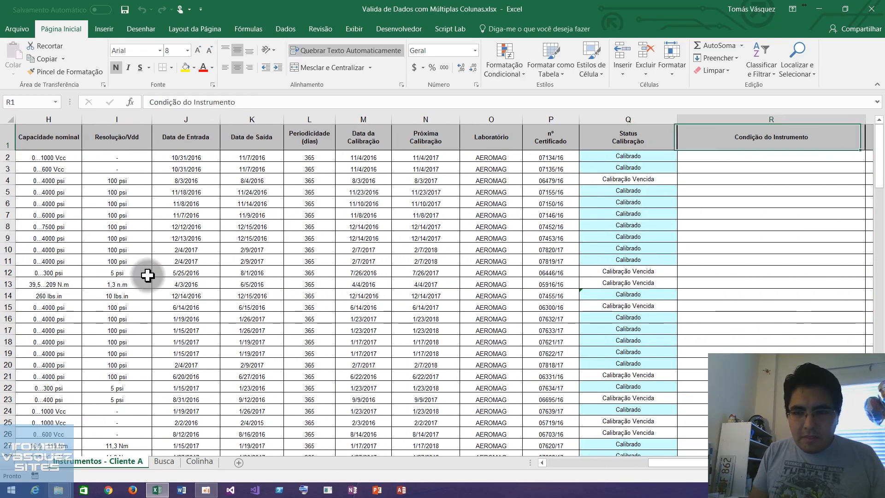
pyautogui.press('Left')
pyautogui.press('Right')
pyautogui.hotkey('ctrl', 'Left')
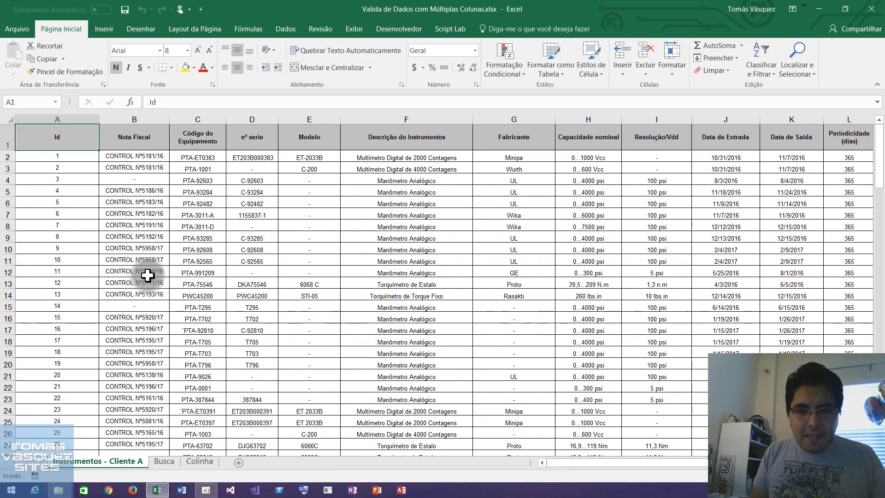
pyautogui.press('Down')
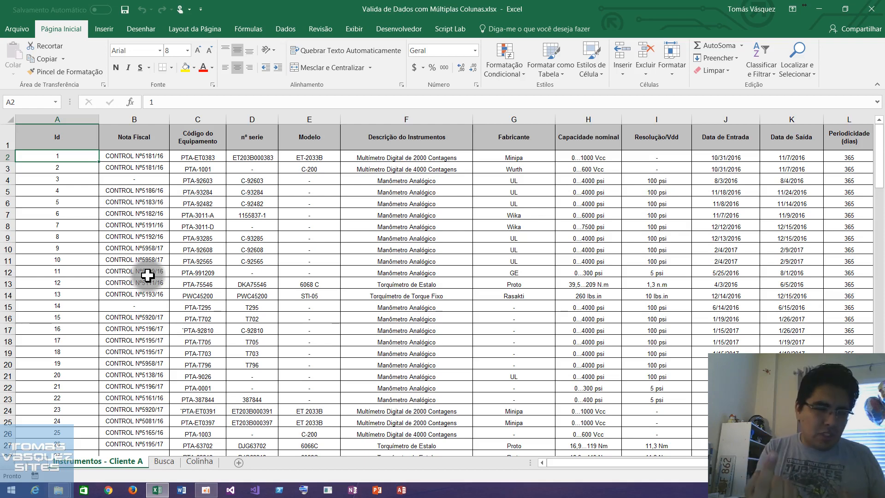
# - Copy the whole header row of the Instrumentos - Cliente A sheet, from Id to Data da Retirada do Cliente
pyautogui.press('Up')
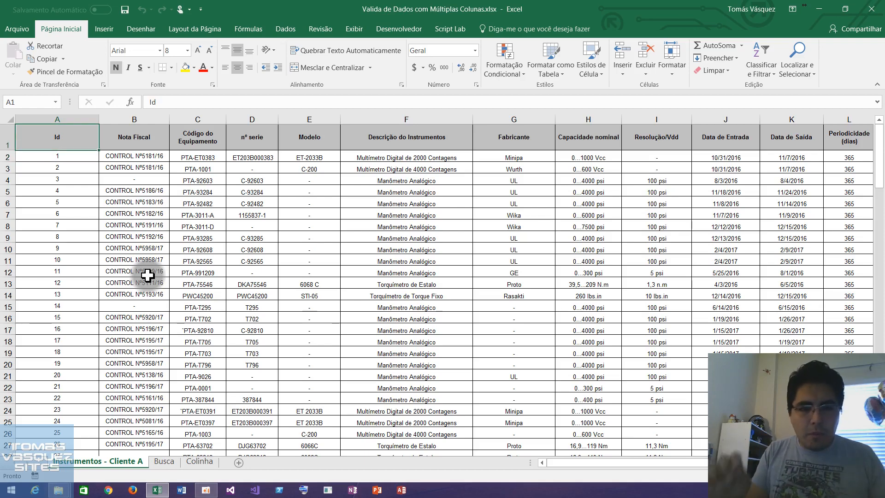
pyautogui.hotkey('ctrl', 'shift', 'Right')
pyautogui.hotkey('ctrl', 'c')
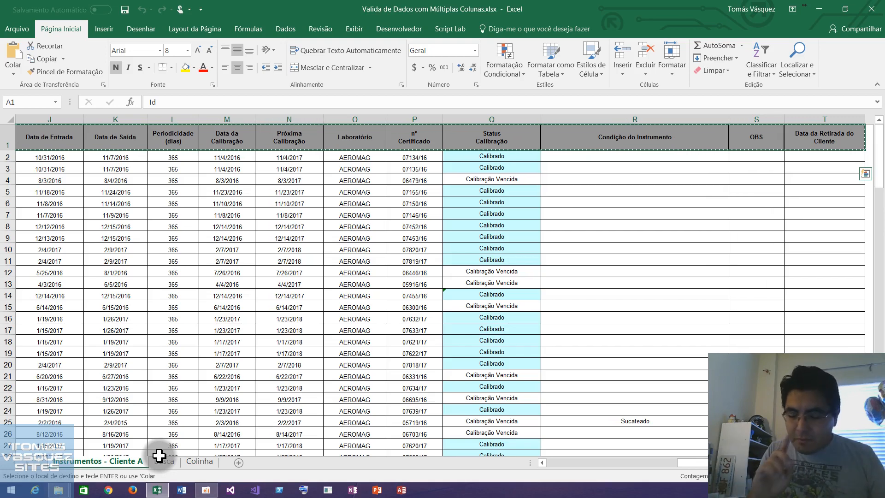
# - Paste the copied headers transposed on the Busca sheet starting at cell A4, and autofit column A
pyautogui.click(159, 455)
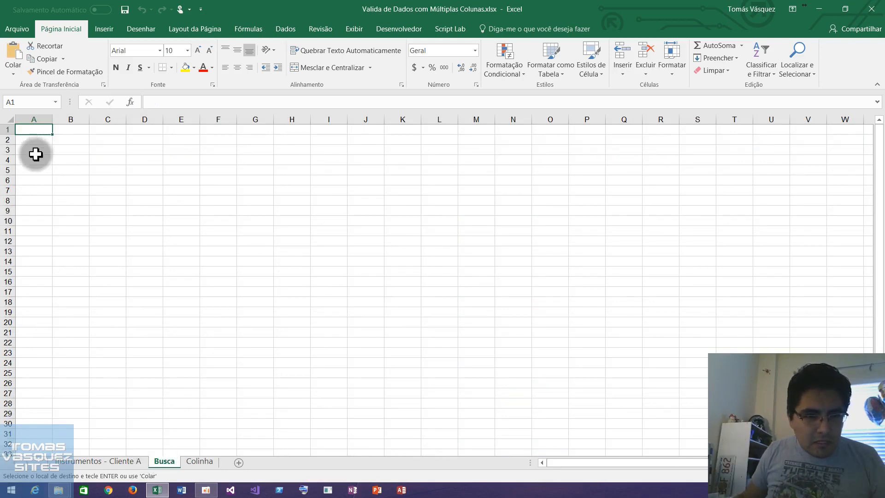
pyautogui.click(15, 76)
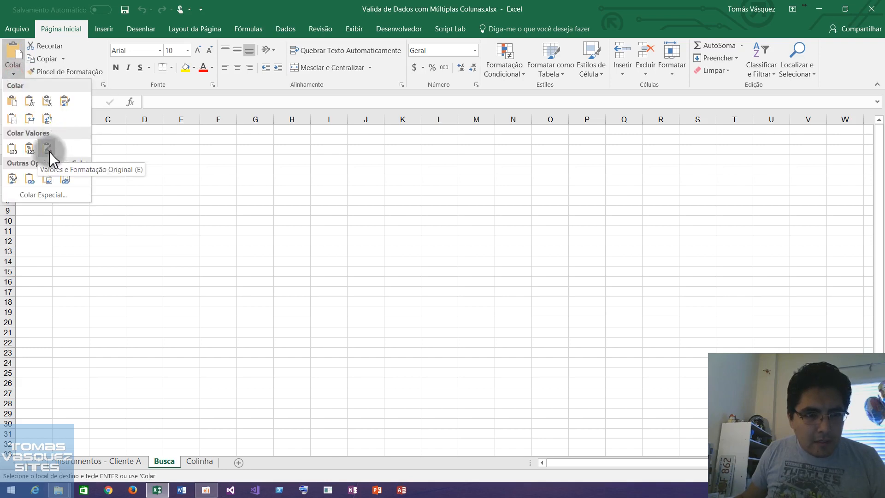
pyautogui.click(47, 124)
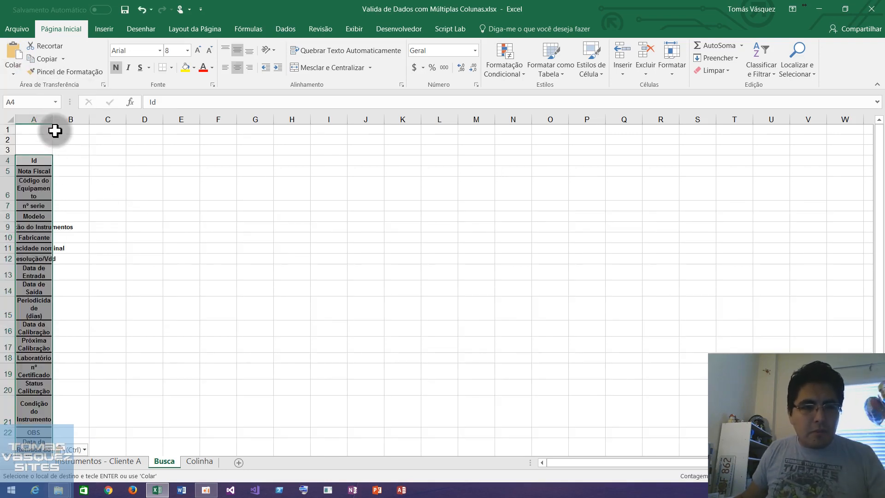
pyautogui.click(54, 124)
pyautogui.doubleClick(52, 119)
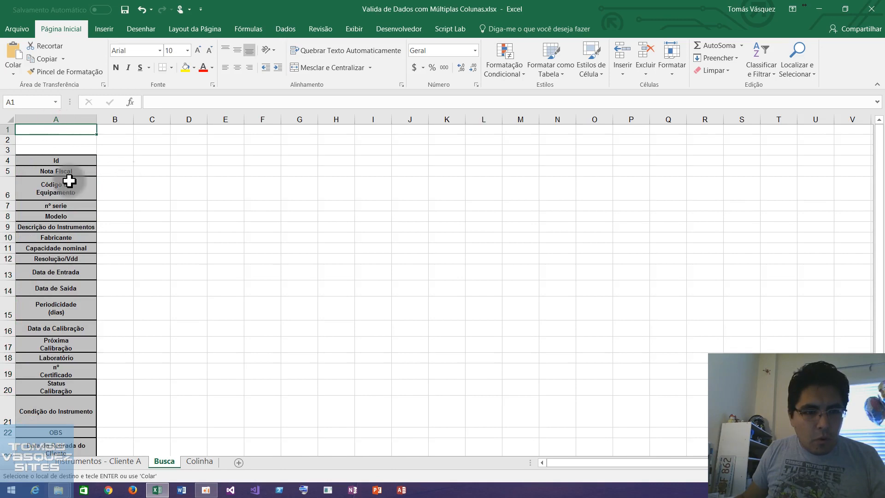
# - Clear the formatting of the pasted labels in A4:A23 and align them left
pyautogui.click(75, 181)
pyautogui.moveTo(56, 161); pyautogui.dragTo(82, 447)
pyautogui.hotkey('ctrl', 'shift', 'Down')
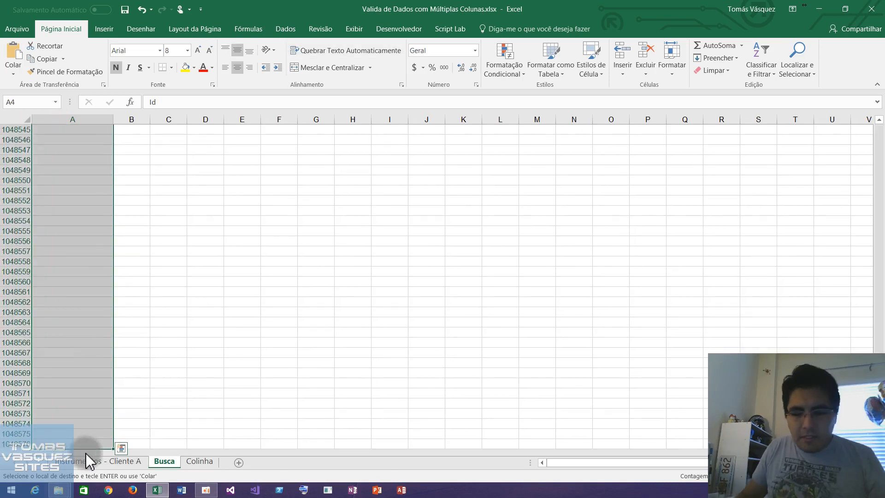
pyautogui.hotkey('ctrl', 'shift', 'Up')
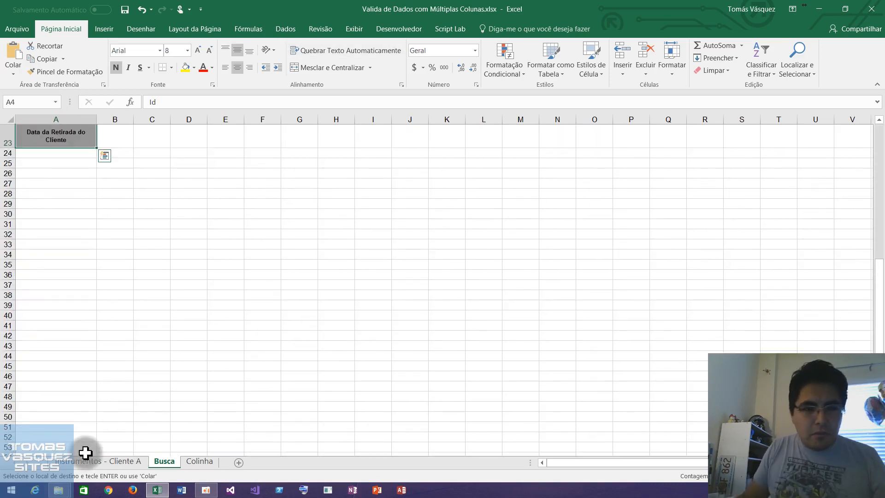
pyautogui.click(723, 70)
pyautogui.click(735, 93)
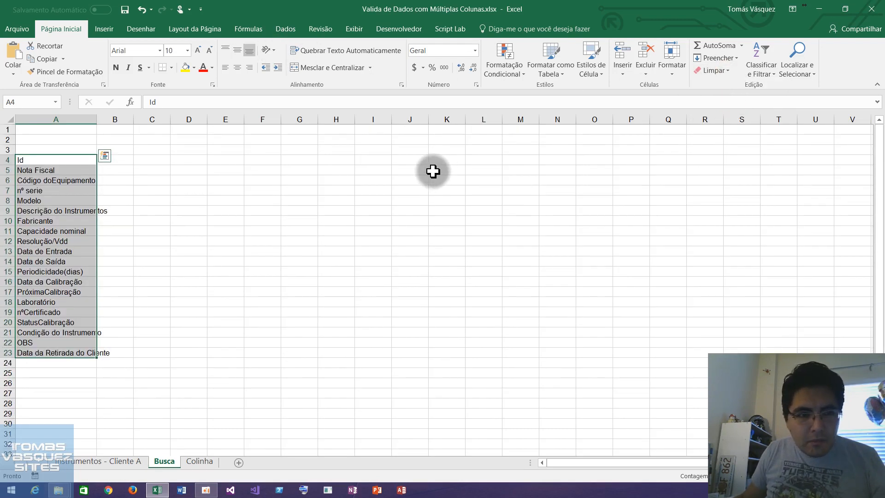
pyautogui.click(225, 68)
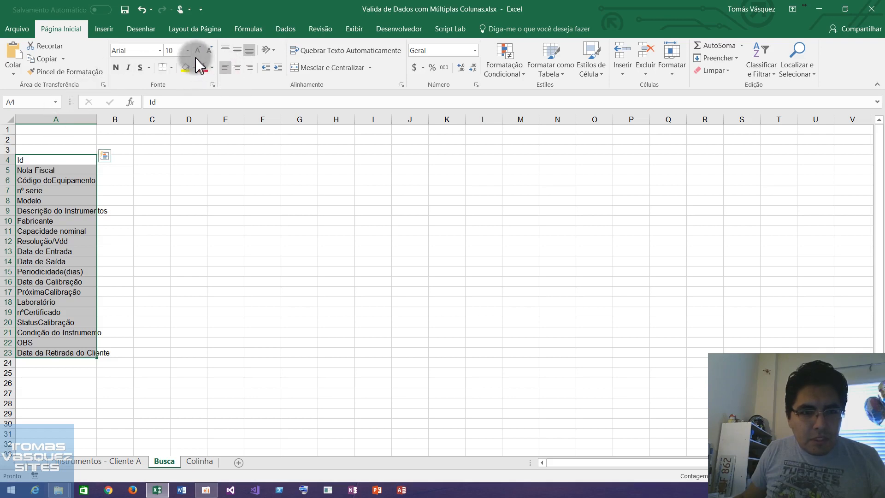
# - Autofit column A to the labels and apply all borders to A4:A23
pyautogui.doubleClick(96, 120)
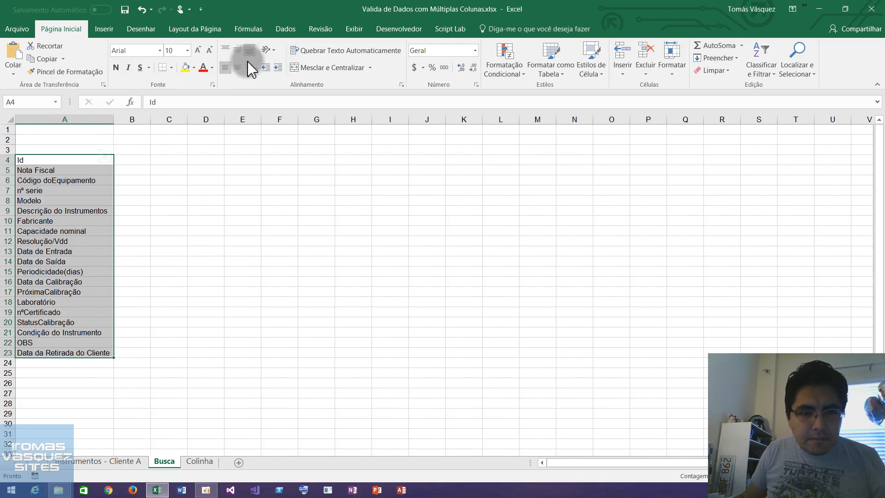
pyautogui.click(171, 68)
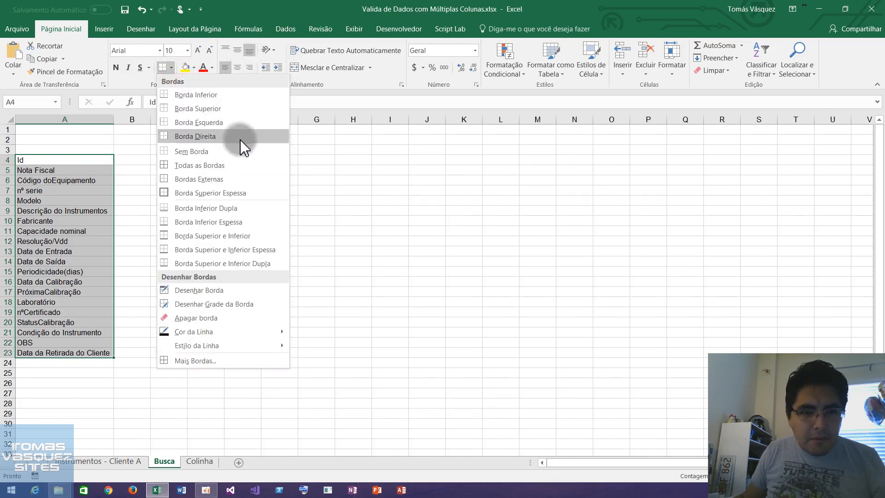
pyautogui.click(205, 168)
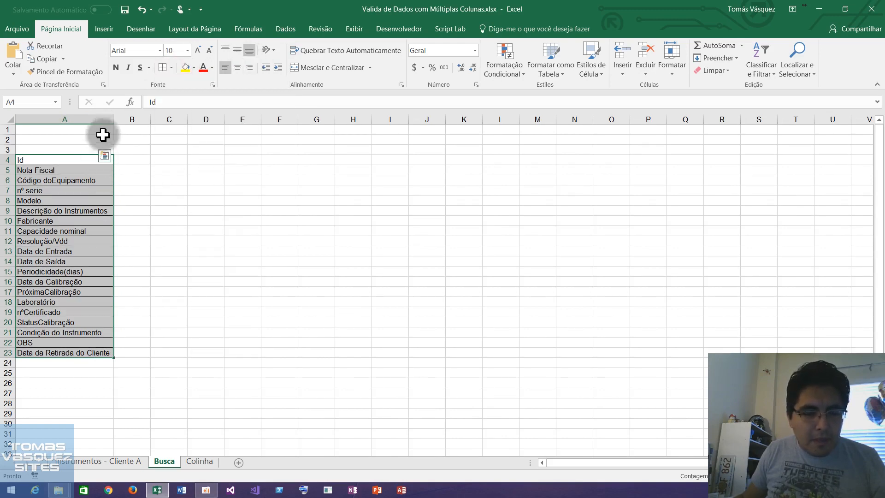
pyautogui.click(83, 161)
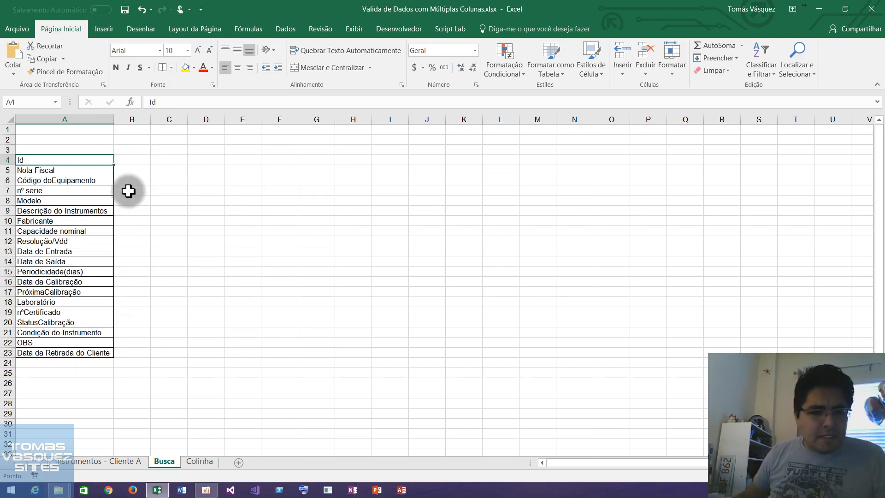
# - Widen column B and enter 1 as the Id value in cell B4
pyautogui.moveTo(151, 119); pyautogui.dragTo(181, 120)
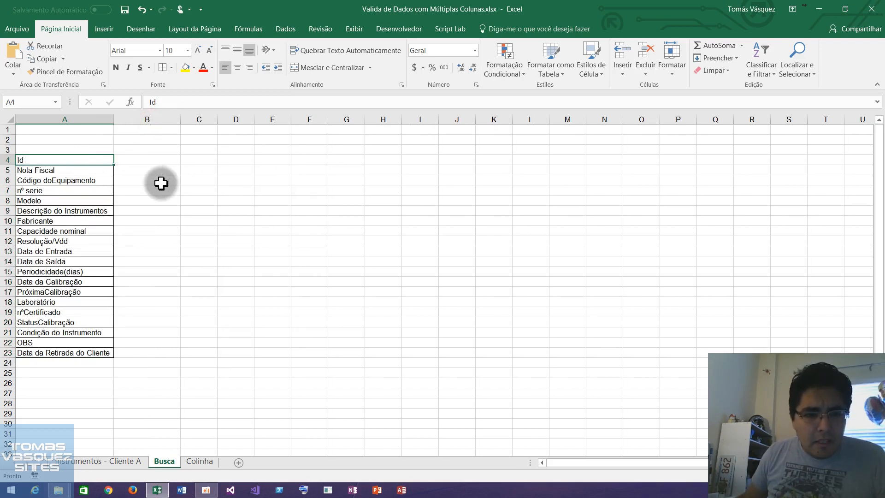
pyautogui.click(146, 160)
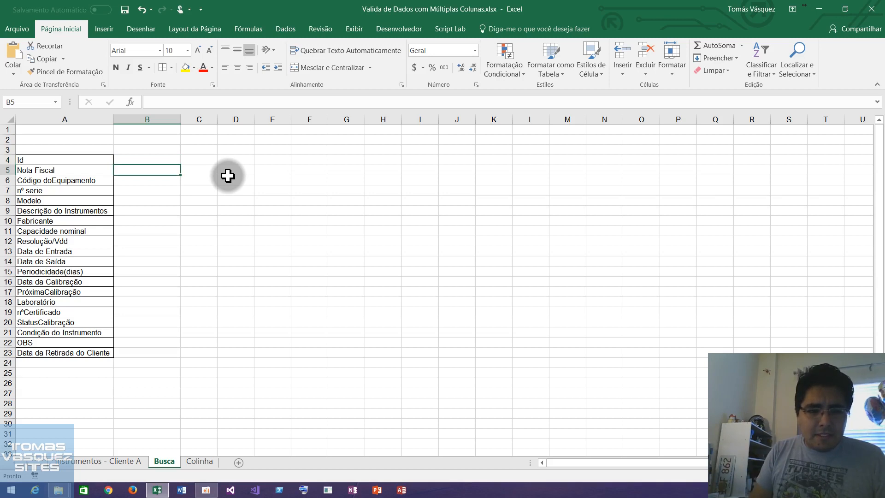
pyautogui.write('1')
pyautogui.press('Return')
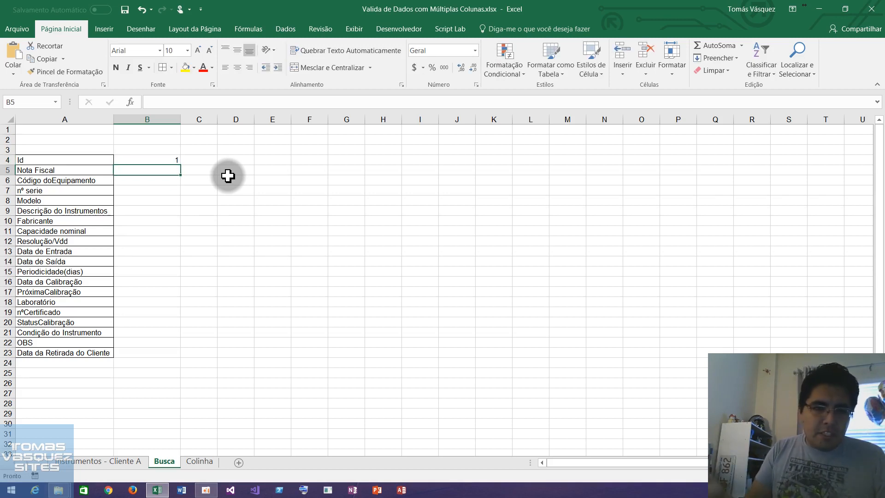
# - Begin a PROCV formula in B5 beside Nota Fiscal, with B4 as the lookup value
pyautogui.write('=PRO')
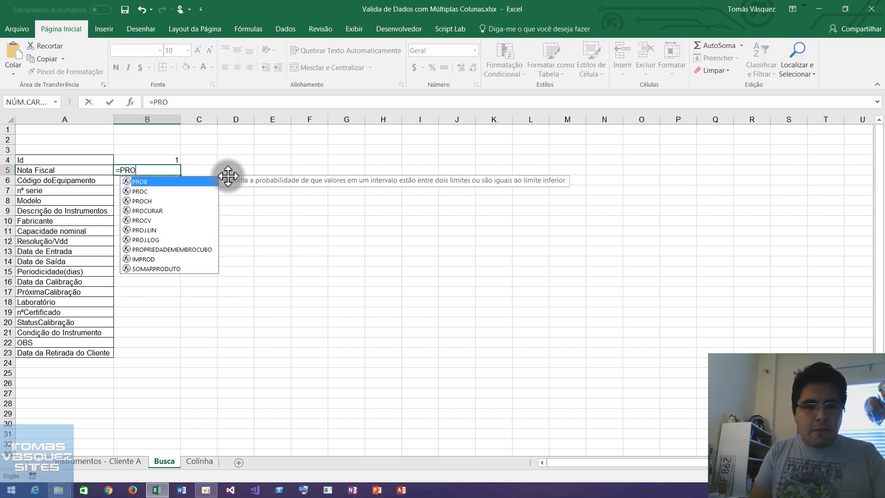
pyautogui.press('Down')
pyautogui.press('Down')
pyautogui.press('Down')
pyautogui.press('Down')
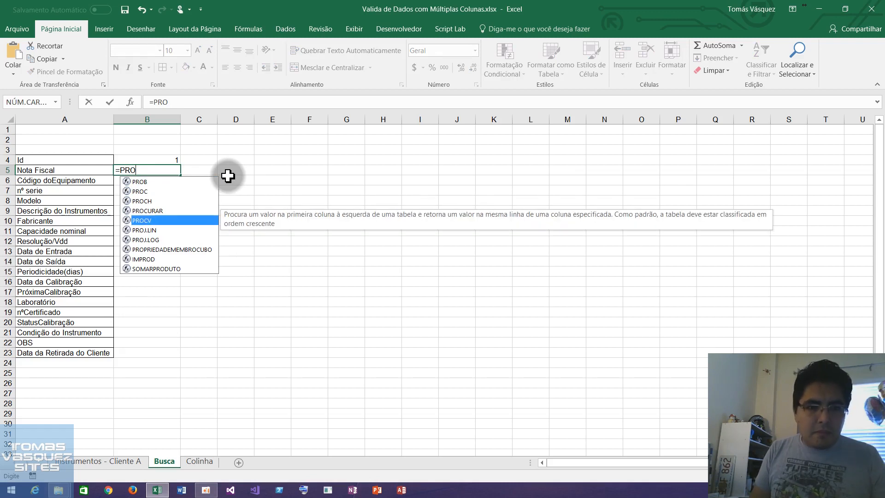
pyautogui.press('Tab')
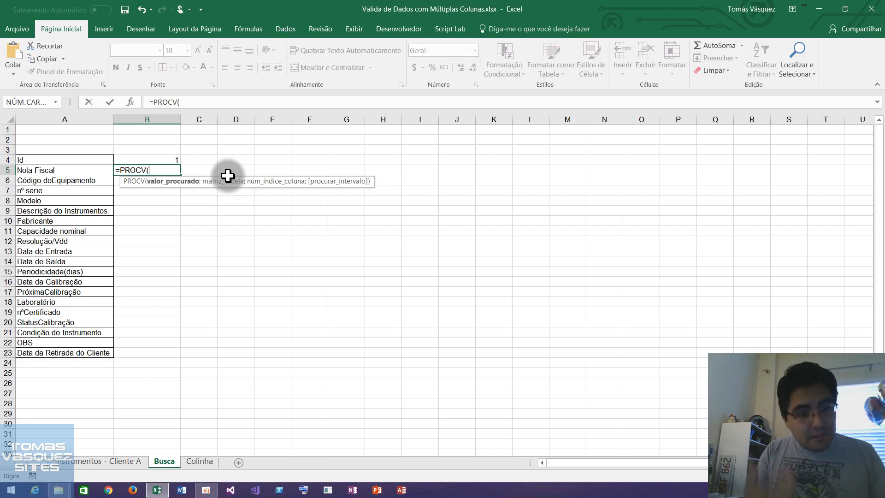
pyautogui.write('B4')
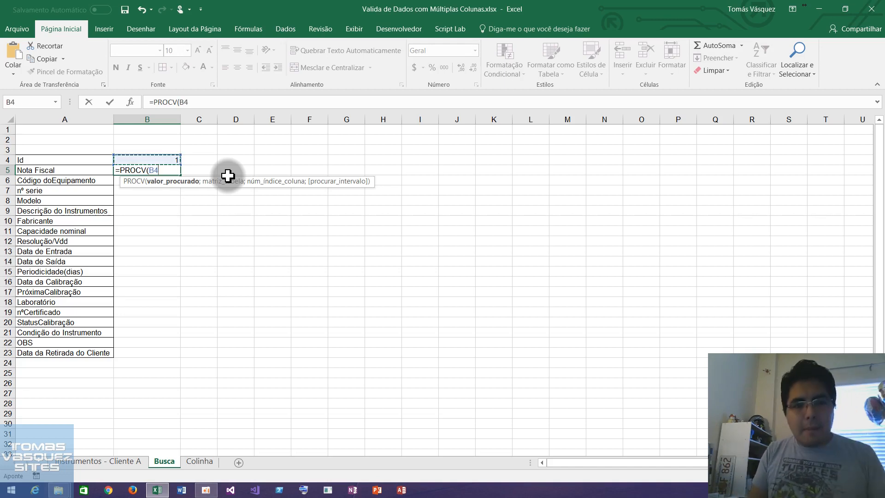
pyautogui.write('ç')
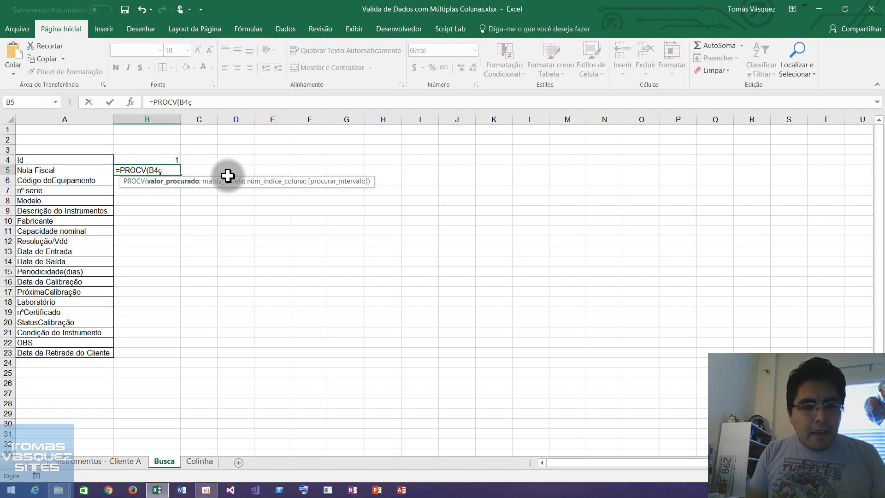
pyautogui.press('BackSpace')
pyautogui.write(';')
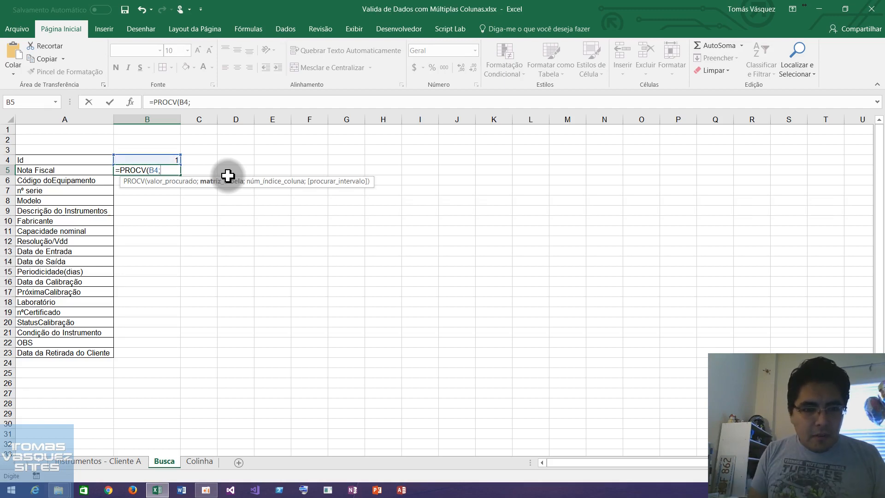
# - Set the PROCV table array to A2:T101 on the Instrumentos - Cliente A sheet
pyautogui.click(107, 461)
pyautogui.click(53, 213)
pyautogui.hotkey('ctrl', 'Up')
pyautogui.press('Right')
pyautogui.hotkey('ctrl', 'Left')
pyautogui.press('Down')
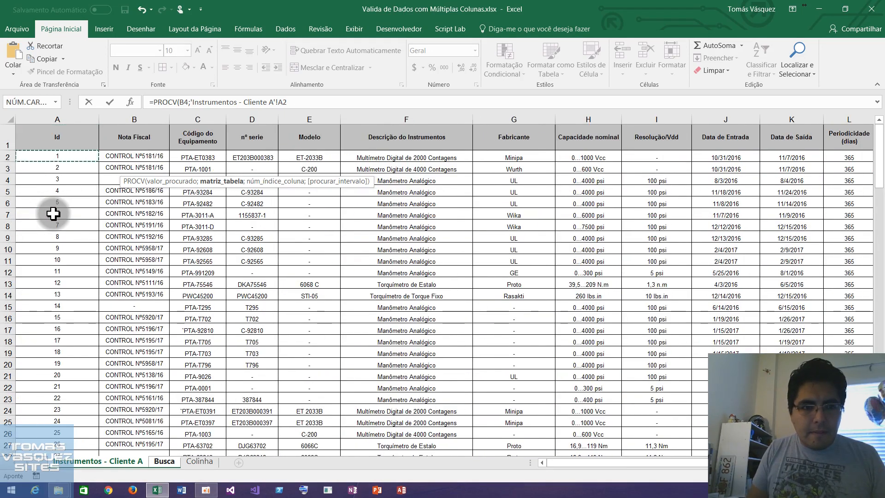
pyautogui.hotkey('ctrl', 'shift', 'Right')
pyautogui.hotkey('ctrl', 'shift', 'Right')
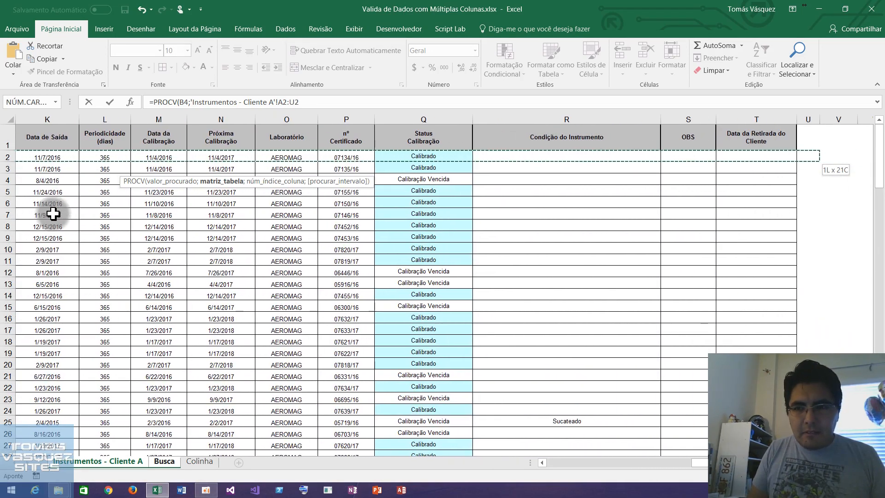
pyautogui.hotkey('ctrl', 'shift', 'Down')
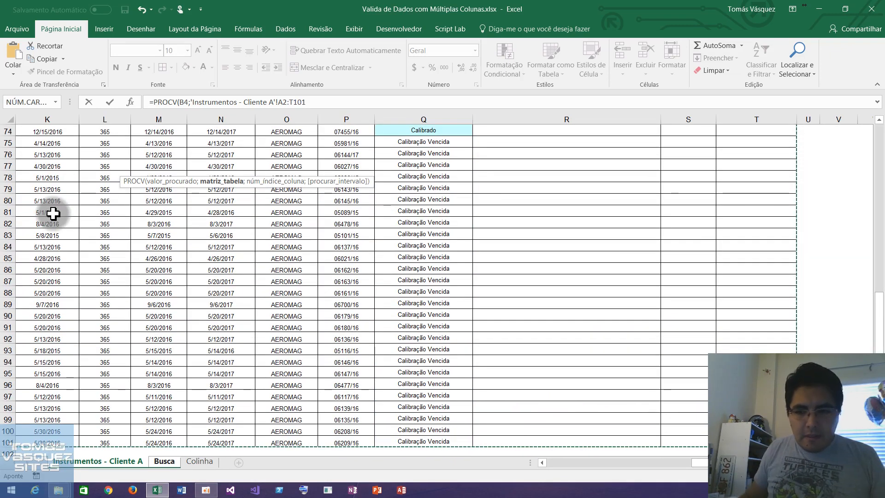
# - Complete the PROCV formula with column index 2 and FALSO for an exact match
pyautogui.write(';2')
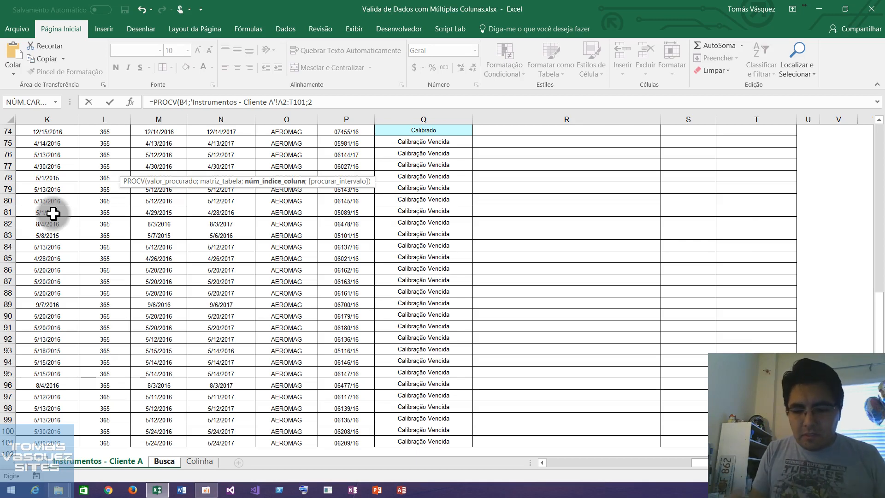
pyautogui.write(';fa')
pyautogui.write('lse')
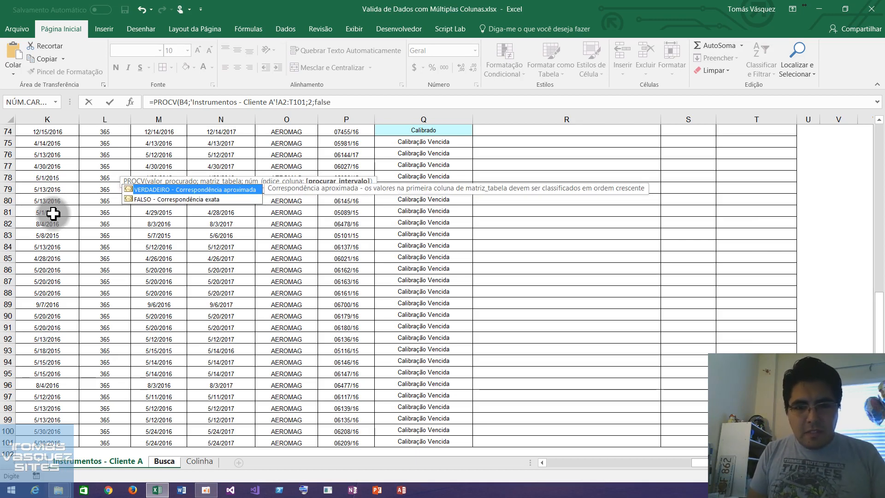
pyautogui.press('BackSpace')
pyautogui.write('o')
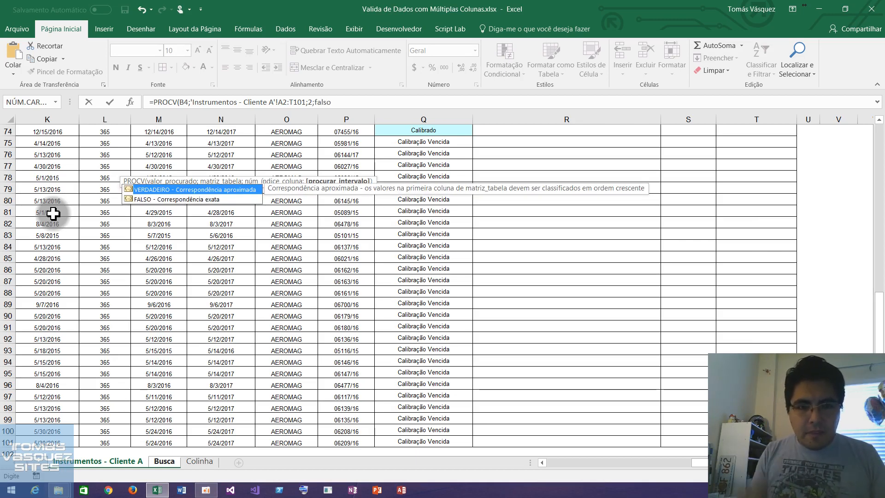
pyautogui.write('()')
pyautogui.press('BackSpace')
pyautogui.press('BackSpace')
pyautogui.press('Return')
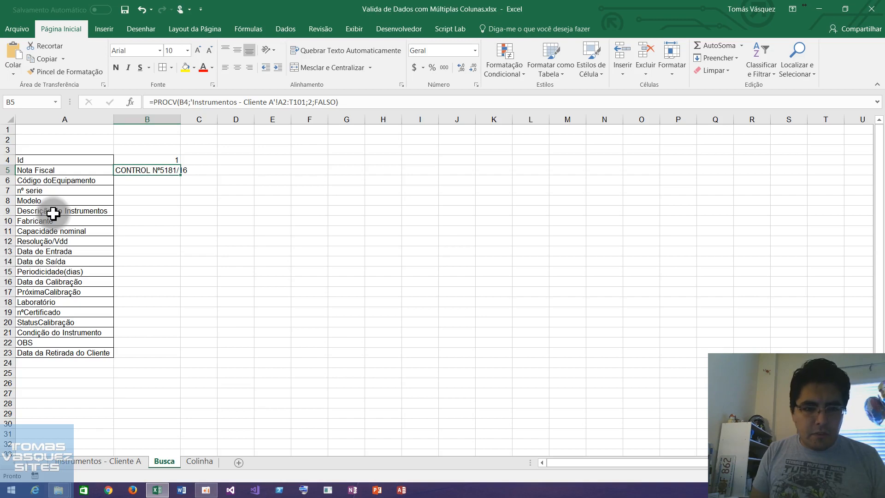
# - Check the column positions of the Id, Nota Fiscal and Código do Equipamento headers on the Instrumentos - Cliente A sheet, and return to Busca
pyautogui.hotkey('ctrl', 'pageup')
pyautogui.hotkey('ctrl', 'Home')
pyautogui.press('Right')
pyautogui.press('Down')
pyautogui.press('Left')
pyautogui.press('Up')
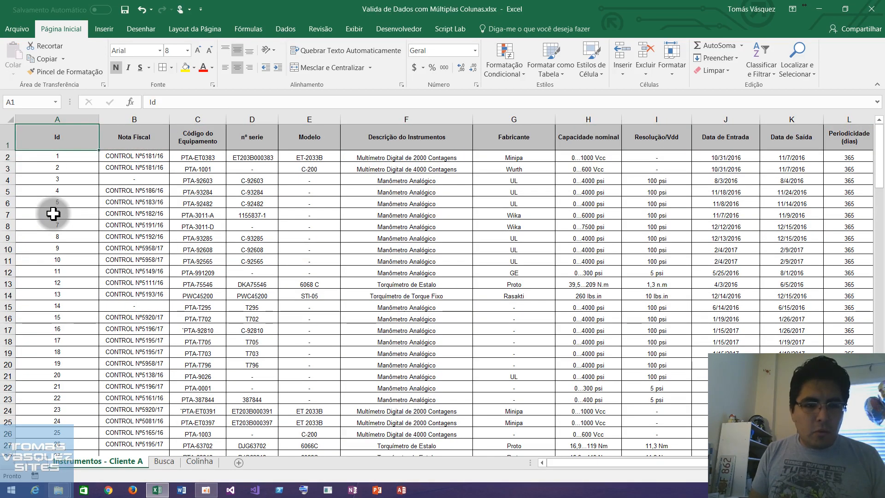
pyautogui.press('Right')
pyautogui.press('Right')
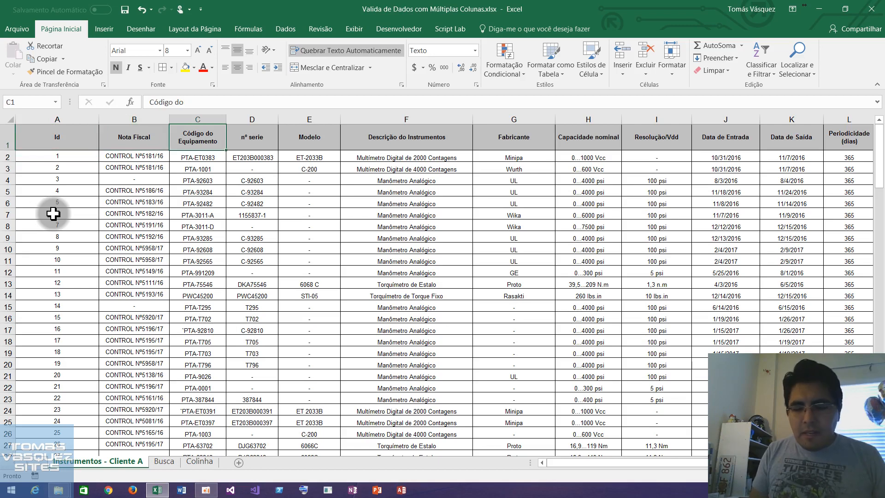
pyautogui.hotkey('ctrl', 'pagedown')
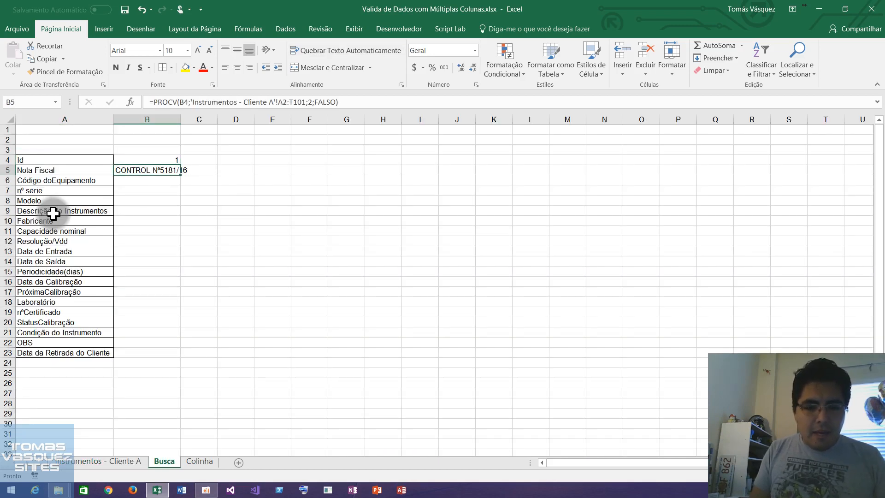
# - Copy the full text of the PROCV formula in B5 and leave that cell's formula as it is
pyautogui.press('F2')
pyautogui.press('F3')
pyautogui.press('Escape')
pyautogui.hotkey('shift', 'Home')
pyautogui.hotkey('ctrl', 'c')
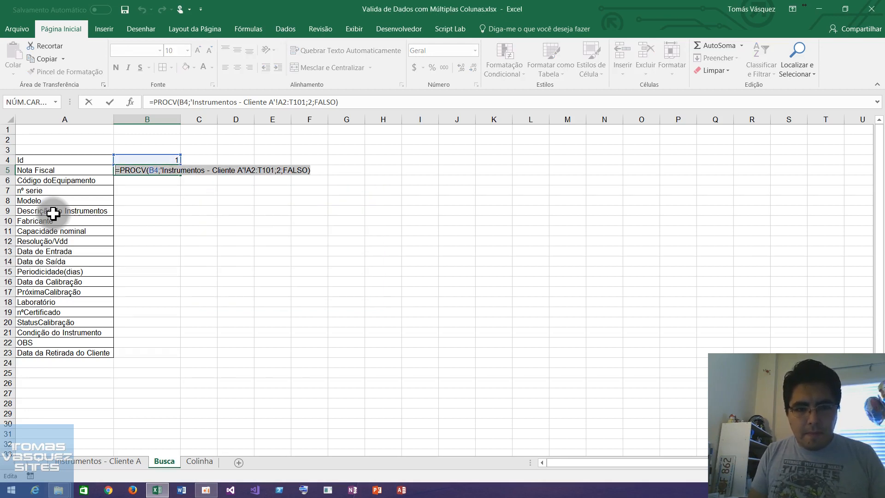
pyautogui.press('Return')
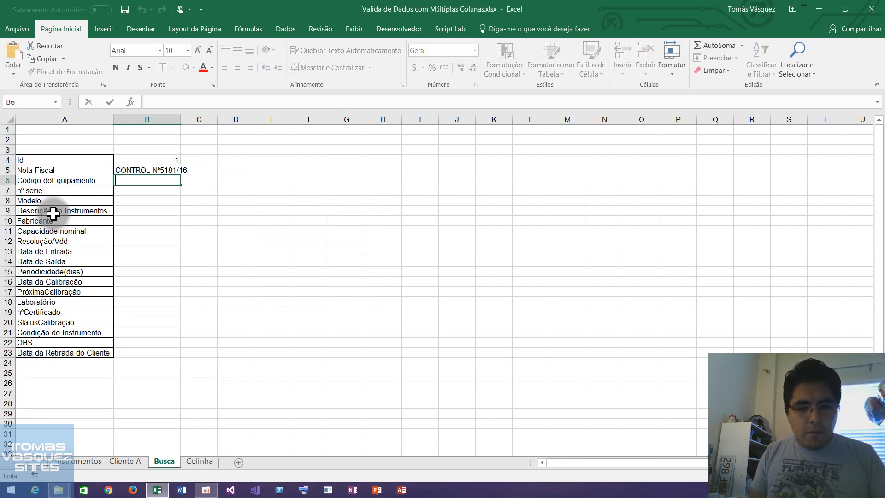
# - Paste the copied formula text into B6 and change its column index to return the Código do Equipamento
pyautogui.press('F2')
pyautogui.hotkey('ctrl', 'v')
pyautogui.press('Left')
pyautogui.press('Left')
pyautogui.press('Left')
pyautogui.press('Left')
pyautogui.press('Left')
pyautogui.press('Left')
pyautogui.press('Left')
pyautogui.press('Left')
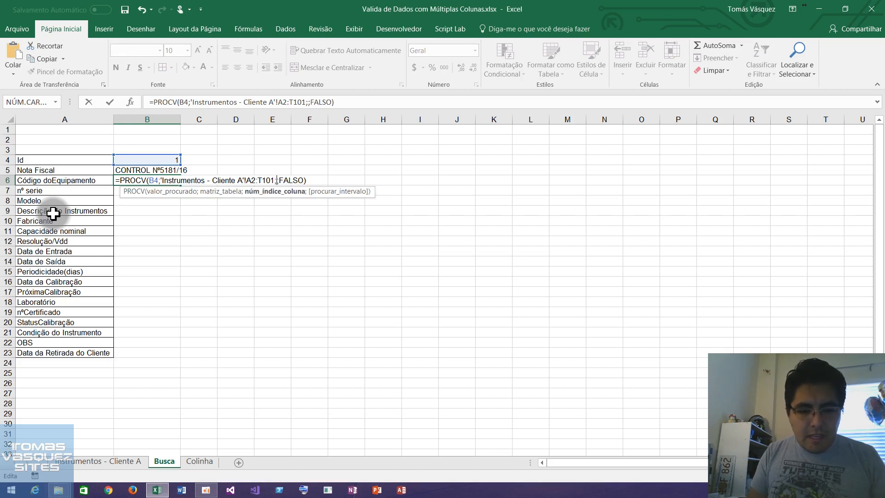
pyautogui.press('Return')
pyautogui.press('Up')
pyautogui.press('Up')
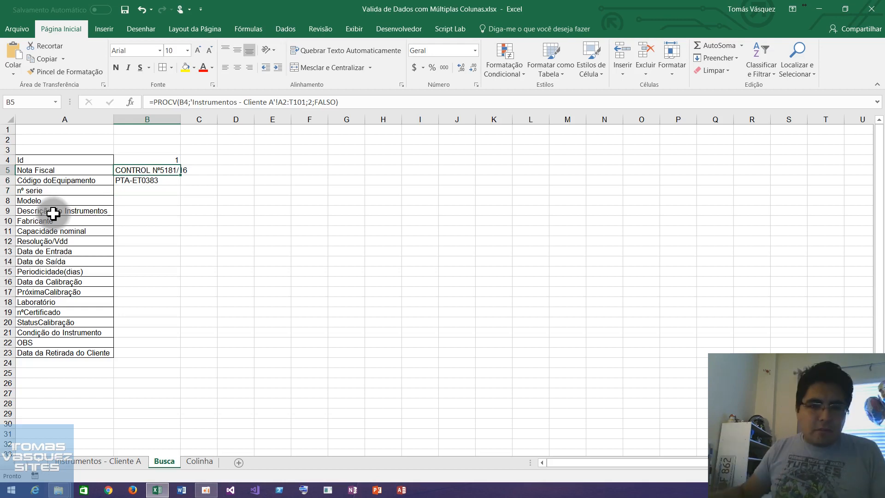
# - Test both lookups by entering 2, 50 and 110 as the Id in B4, and restore the Id to 1
pyautogui.click(156, 158)
pyautogui.press('BackSpace')
pyautogui.write('2')
pyautogui.press('Return')
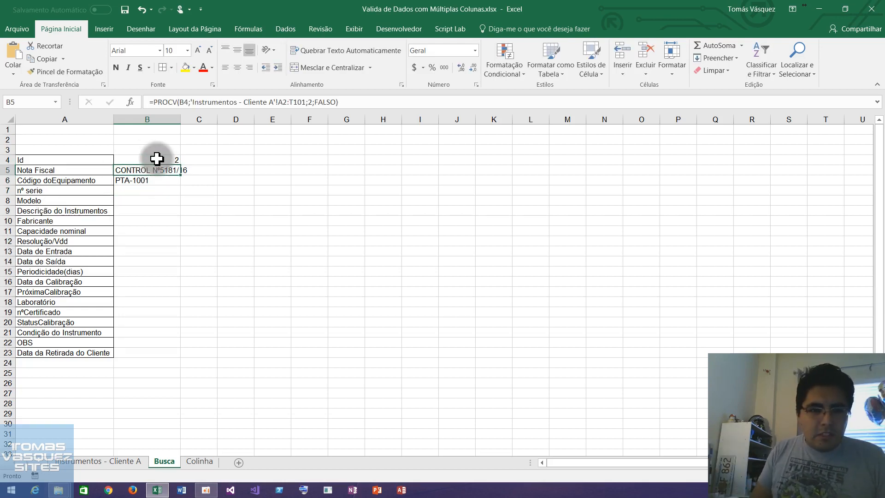
pyautogui.click(157, 159)
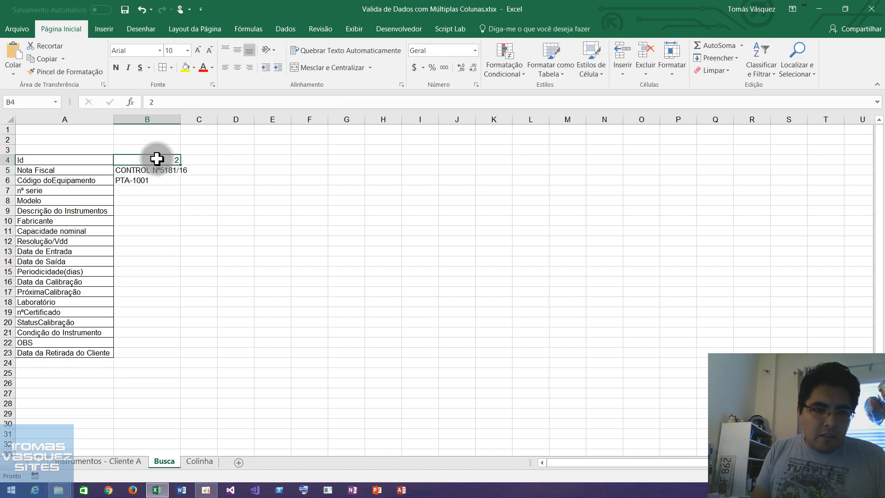
pyautogui.write('50')
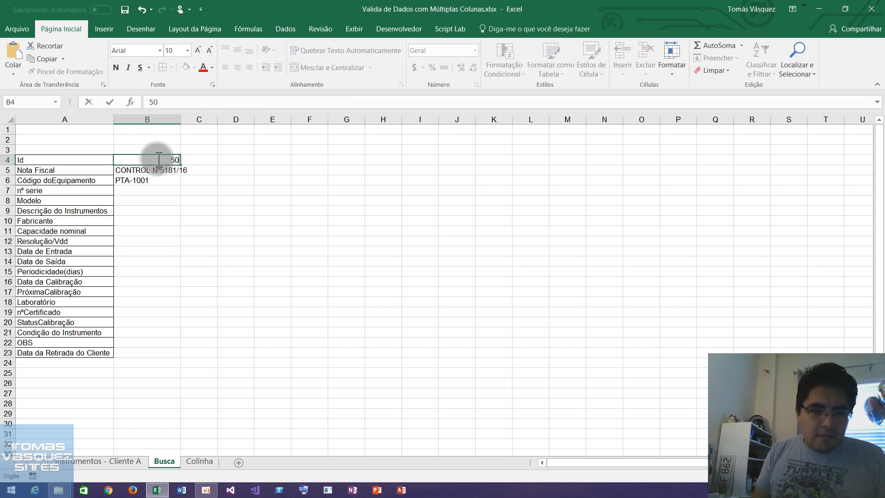
pyautogui.press('Return')
pyautogui.click(157, 159)
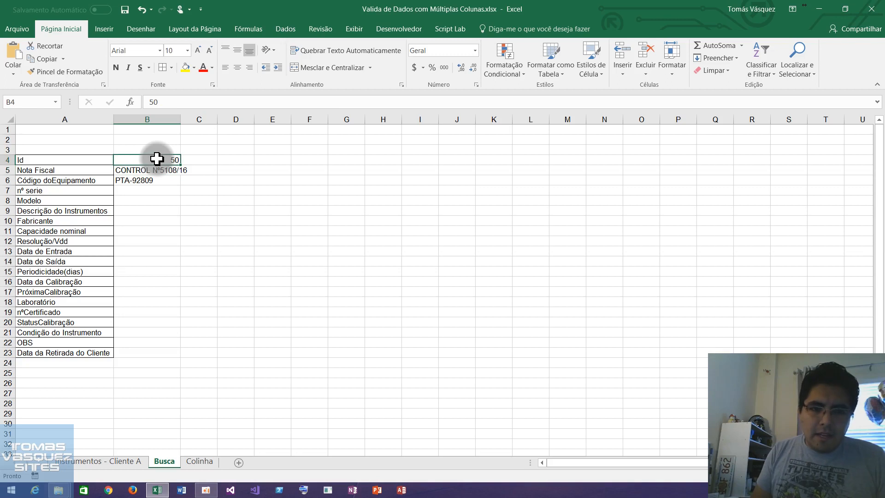
pyautogui.write('11')
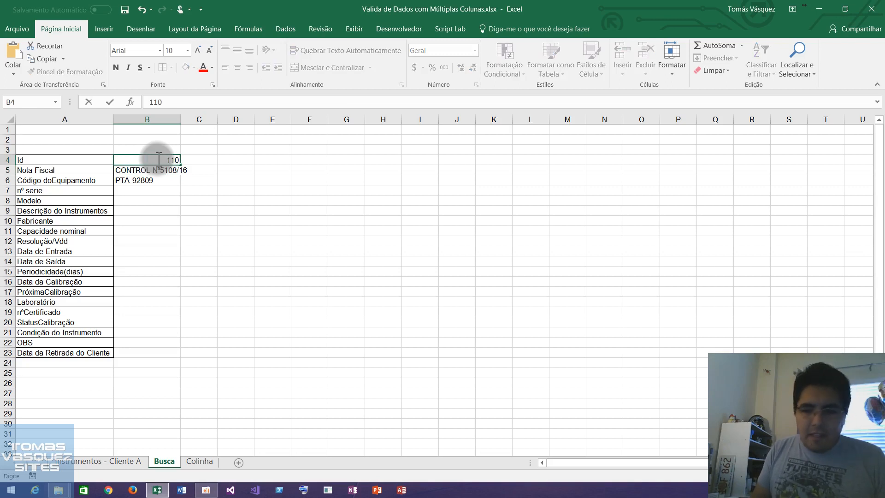
pyautogui.press('Return')
pyautogui.click(157, 159)
pyautogui.write('1')
pyautogui.press('Return')
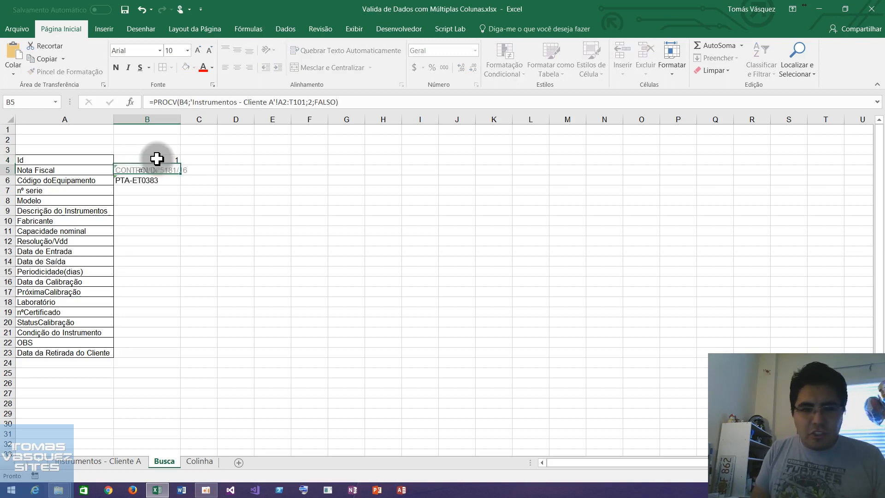
# - Widen column B to fit its contents and make the B5 formula's references absolute, as $B$4 and $A$2:$T$101
pyautogui.moveTo(180, 120); pyautogui.dragTo(190, 119)
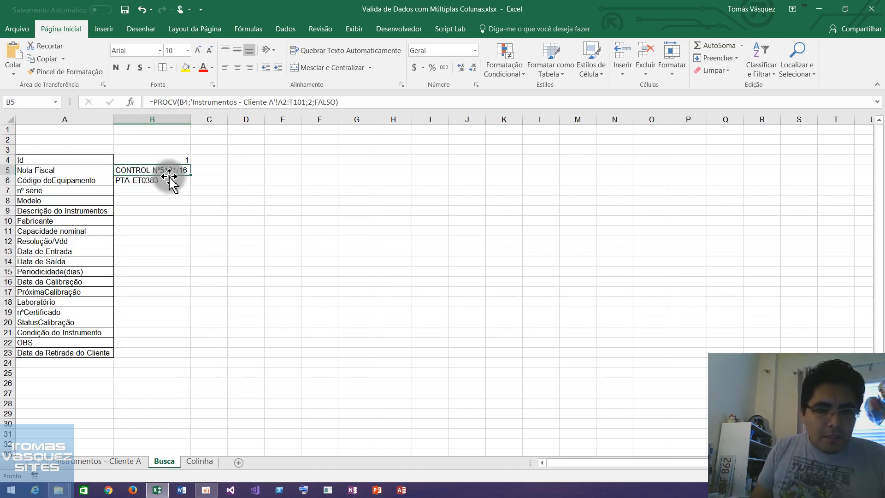
pyautogui.doubleClick(284, 102)
pyautogui.press('F4')
pyautogui.doubleClick(306, 102)
pyautogui.press('F4')
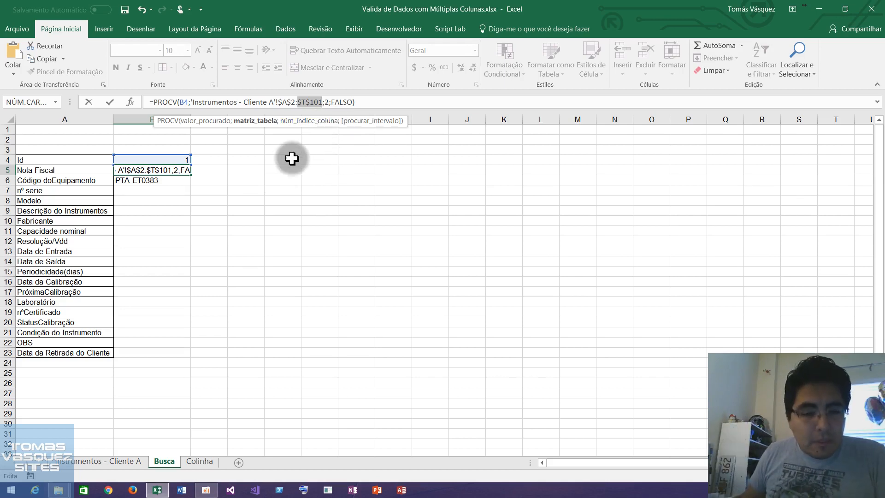
pyautogui.click(331, 102)
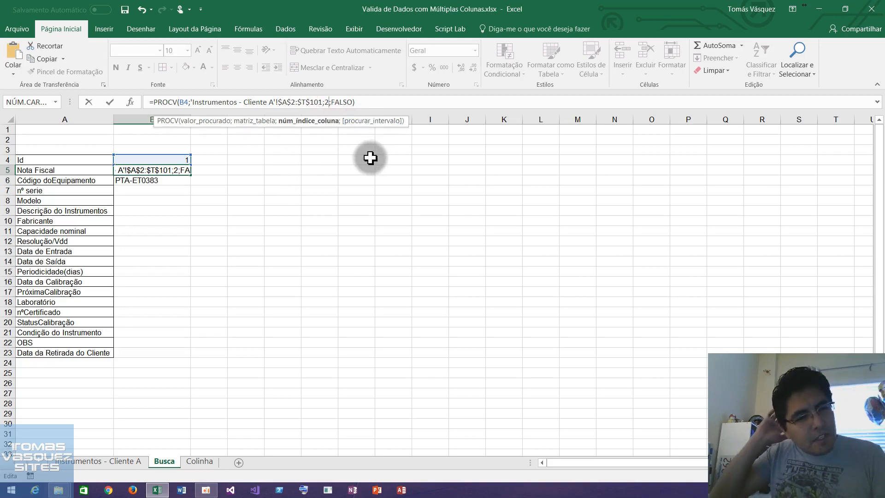
pyautogui.click(183, 102)
pyautogui.press('F4')
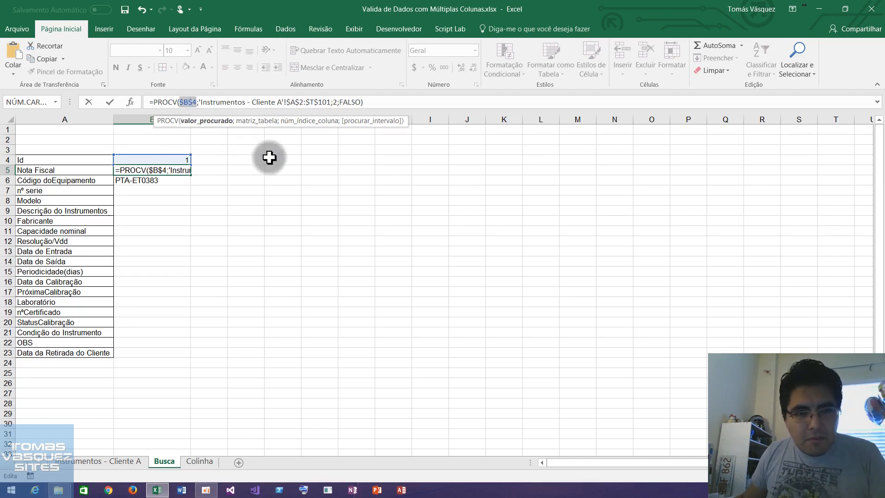
# - Replace the fixed column index in the B5 formula with LIN()-3
pyautogui.click(336, 102)
pyautogui.press('BackSpace')
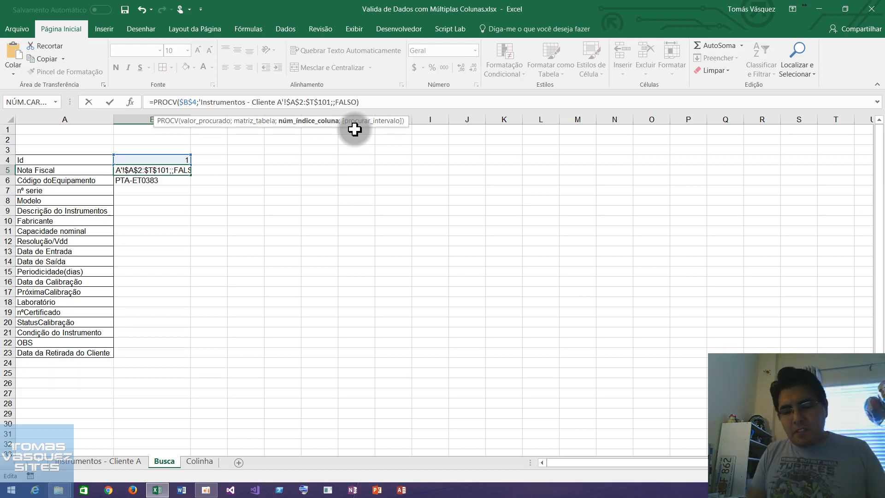
pyautogui.write('LIN()')
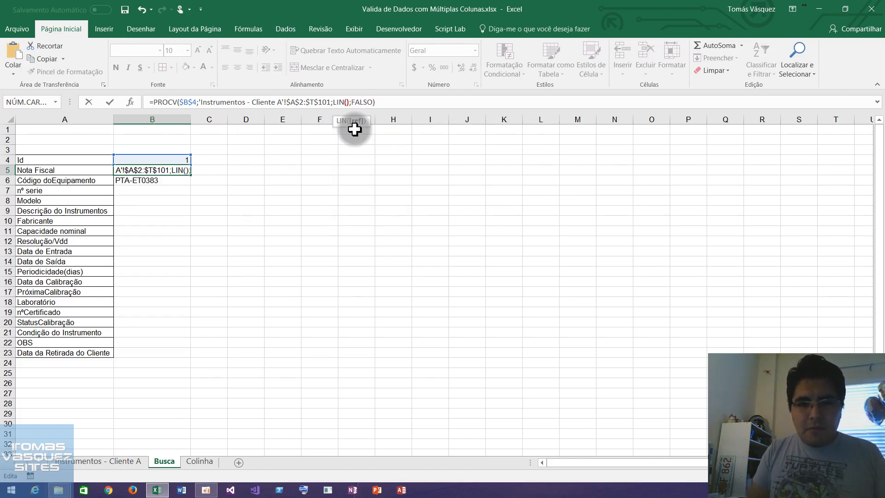
pyautogui.write('+')
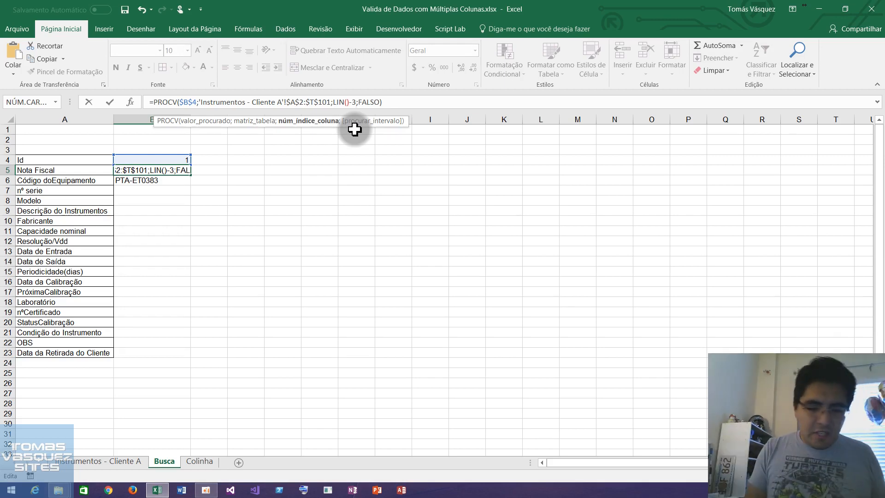
pyautogui.hotkey('ctrl', 'Return')
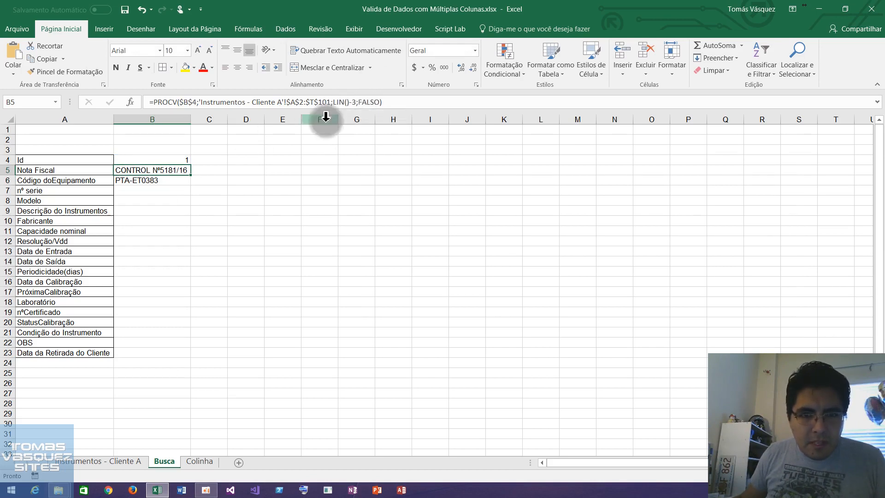
pyautogui.click(215, 178)
pyautogui.click(221, 170)
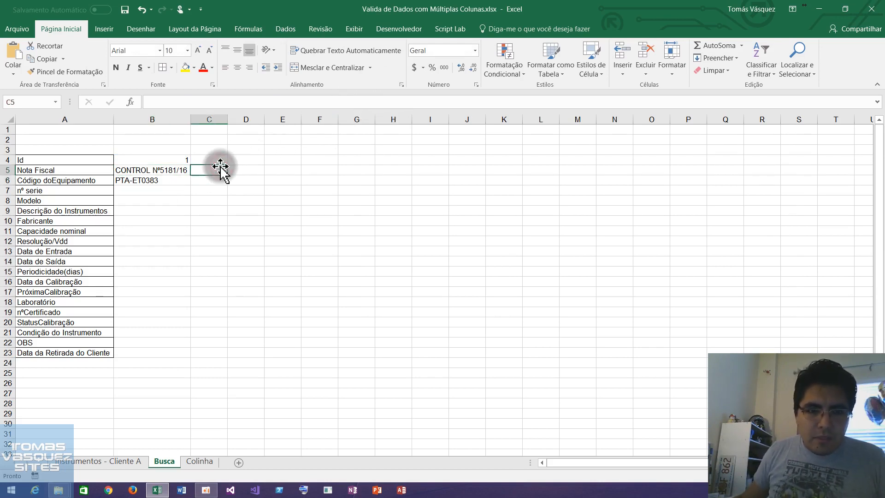
# - Try the formula =LIN() in C5 to check the row number it returns, and clear the cell
pyautogui.write('lin(')
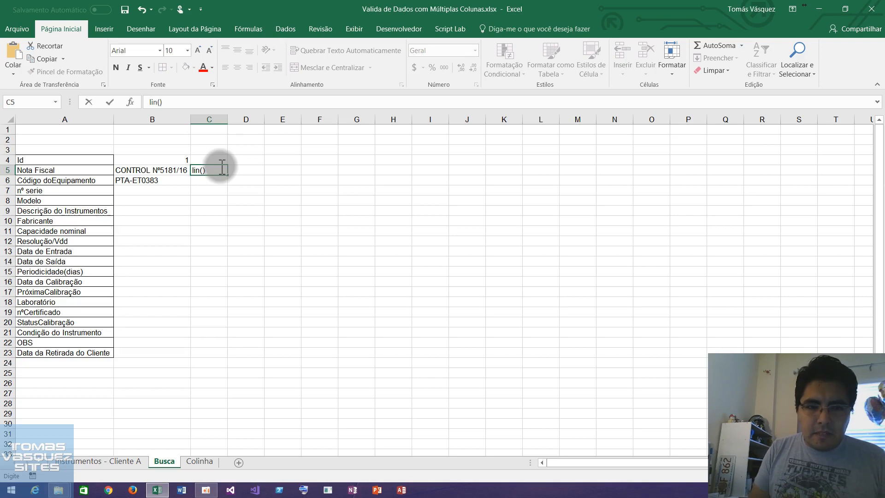
pyautogui.write('=lin()')
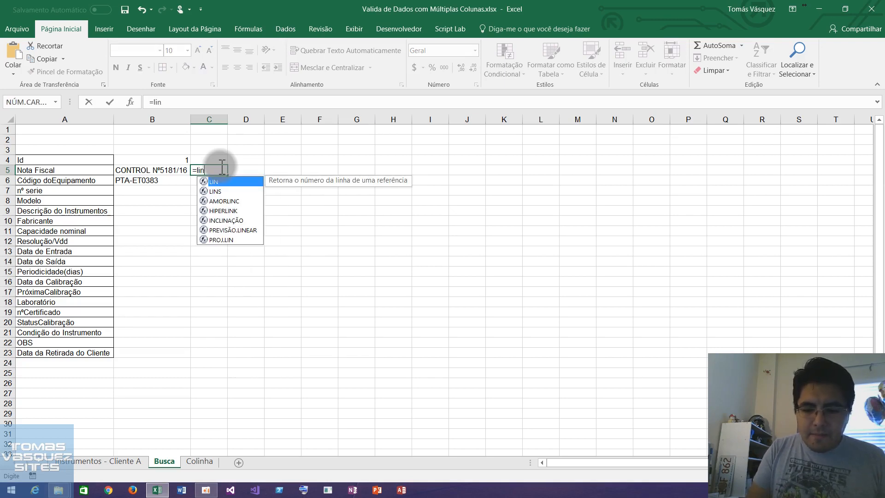
pyautogui.press('Return')
pyautogui.click(220, 167)
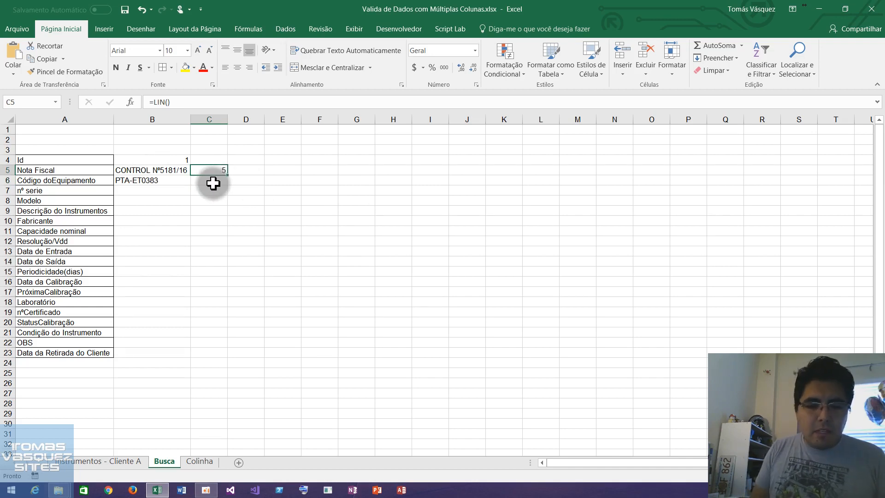
pyautogui.press('F2')
pyautogui.write('-ET03')
pyautogui.press('Return')
pyautogui.press('Up')
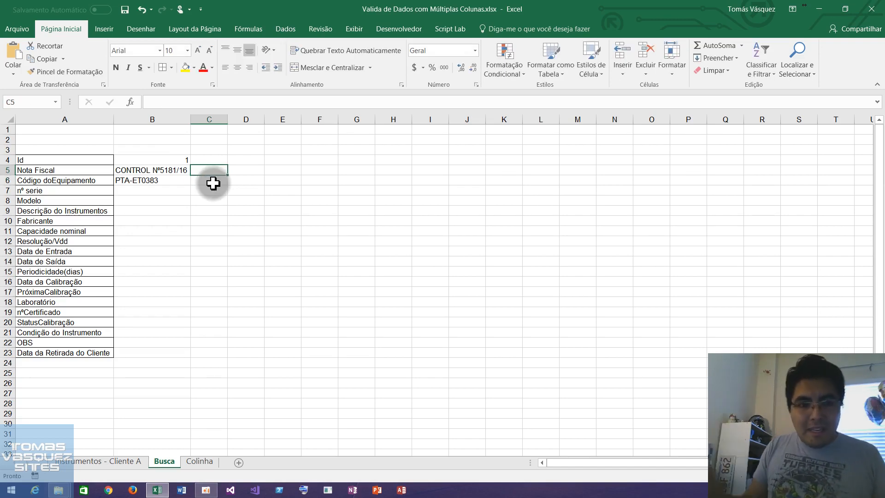
# - Fill the B5 formula down to B23 and widen column B to fit its contents
pyautogui.click(181, 174)
pyautogui.moveTo(192, 177); pyautogui.dragTo(188, 354)
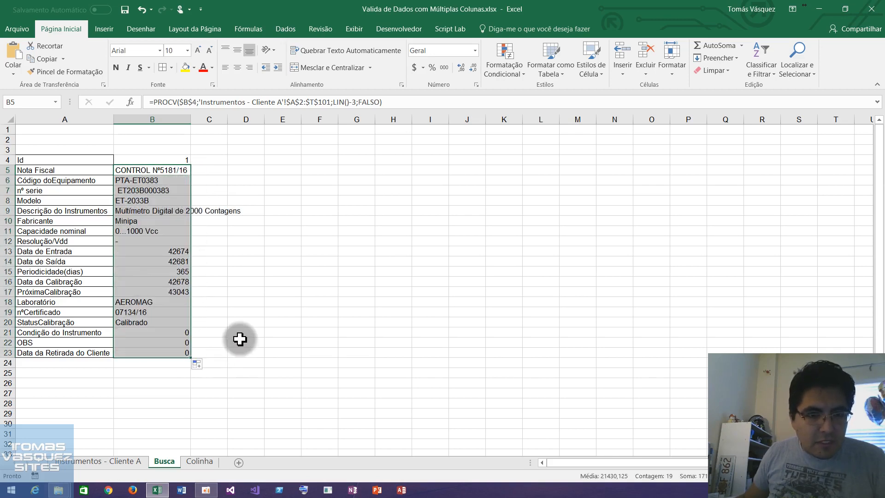
pyautogui.doubleClick(190, 119)
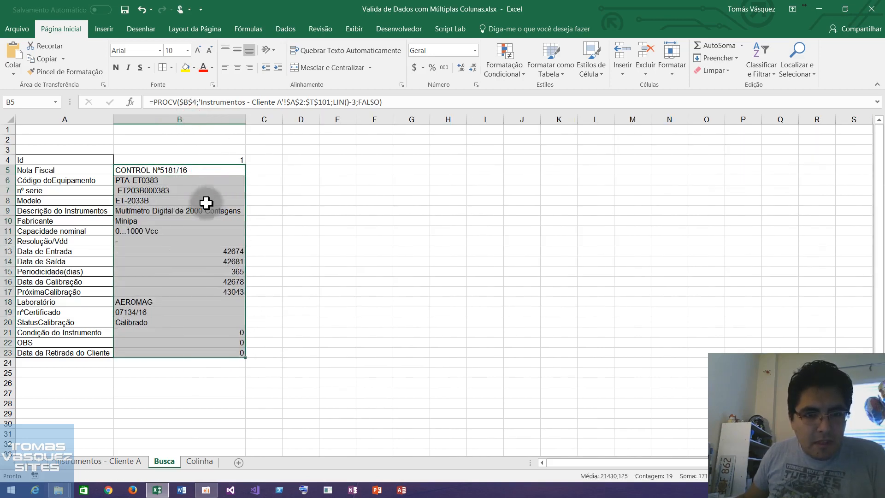
# - Evaluate only the LIN() part of the B10 Fabricante formula, and leave the formula without saving the evaluation
pyautogui.click(196, 221)
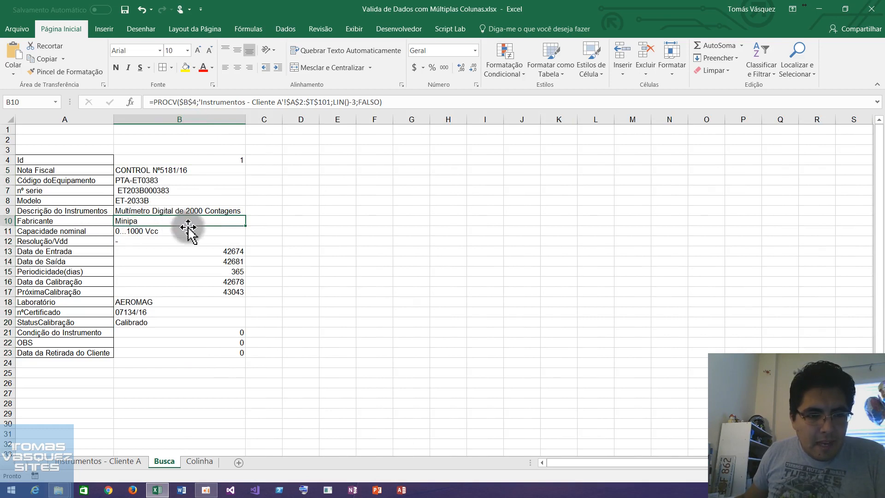
pyautogui.click(356, 103)
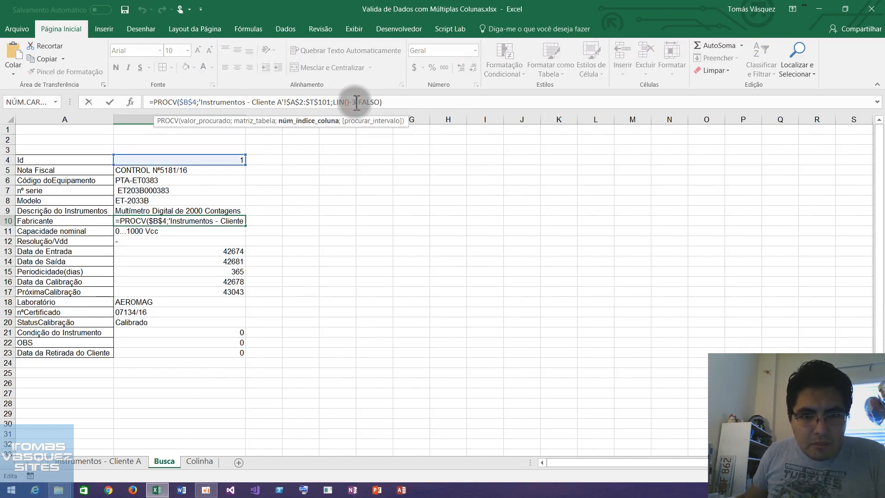
pyautogui.moveTo(346, 102); pyautogui.dragTo(332, 105)
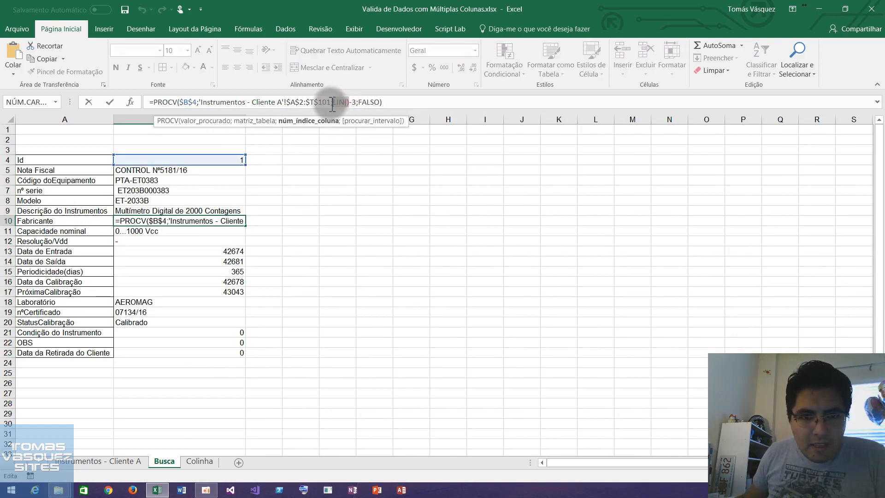
pyautogui.press('F9')
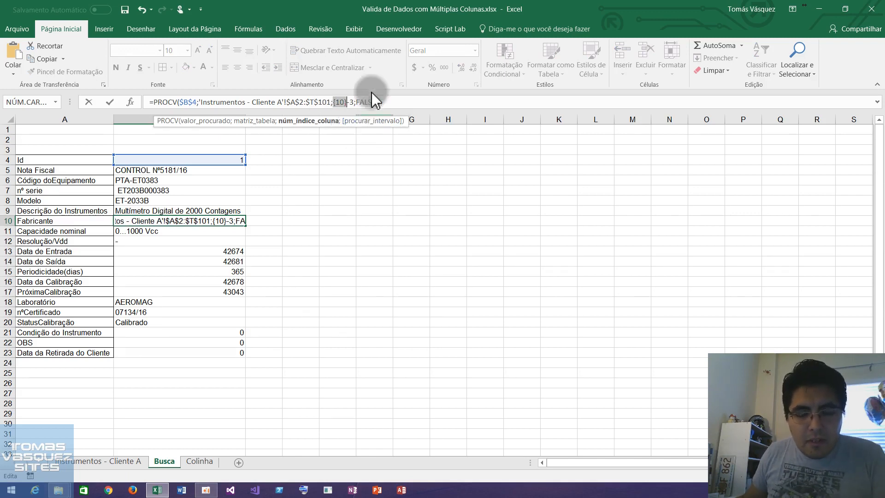
pyautogui.press('Escape')
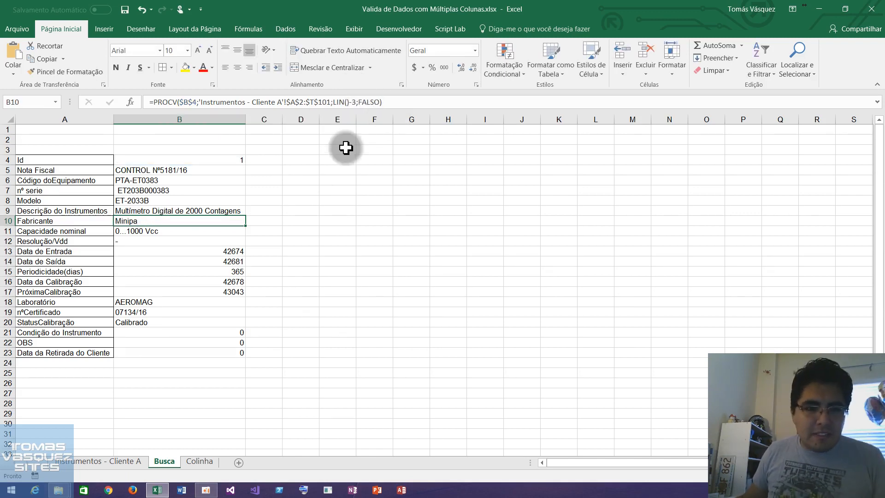
# - Check Fabricante's column number on Instrumentos - Cliente A by trying the COL function in header G1, and undo the entry
pyautogui.click(65, 224)
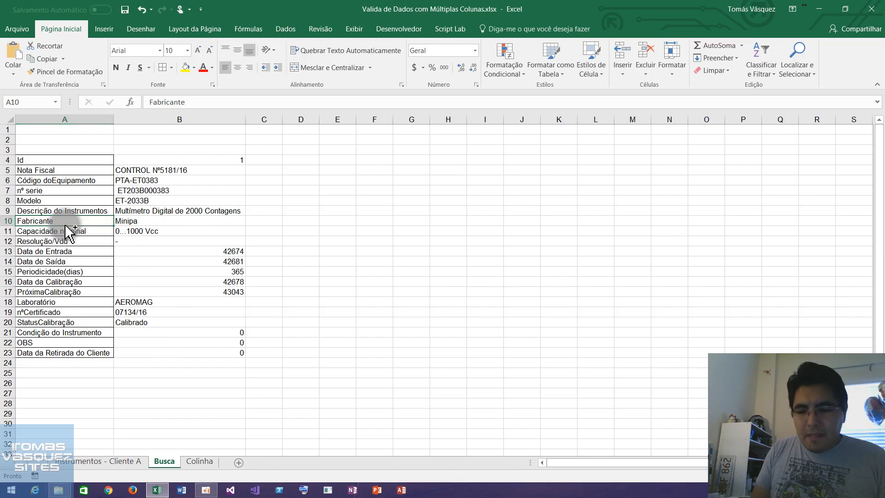
pyautogui.hotkey('ctrl', 'pageup')
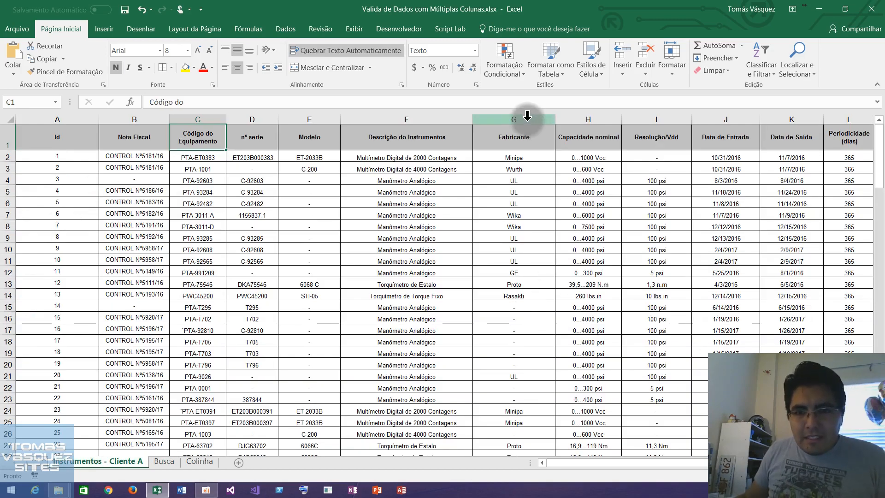
pyautogui.click(522, 138)
pyautogui.write('=col')
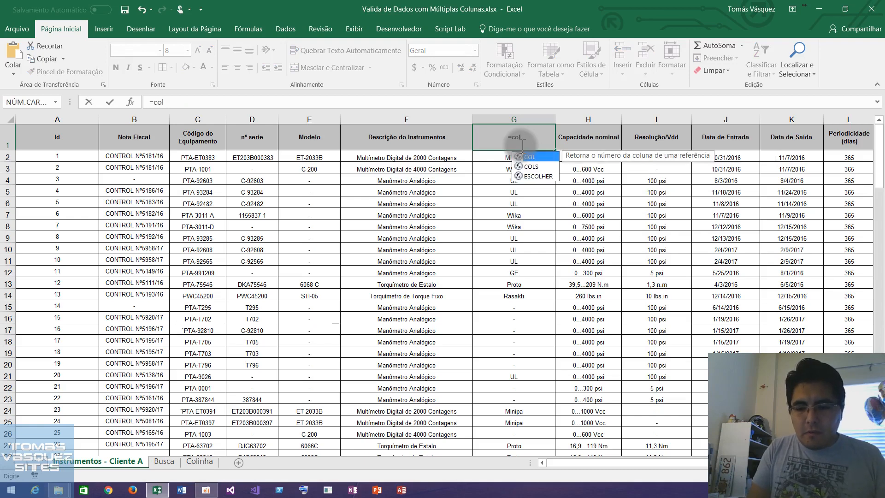
pyautogui.press('Tab')
pyautogui.press('Return')
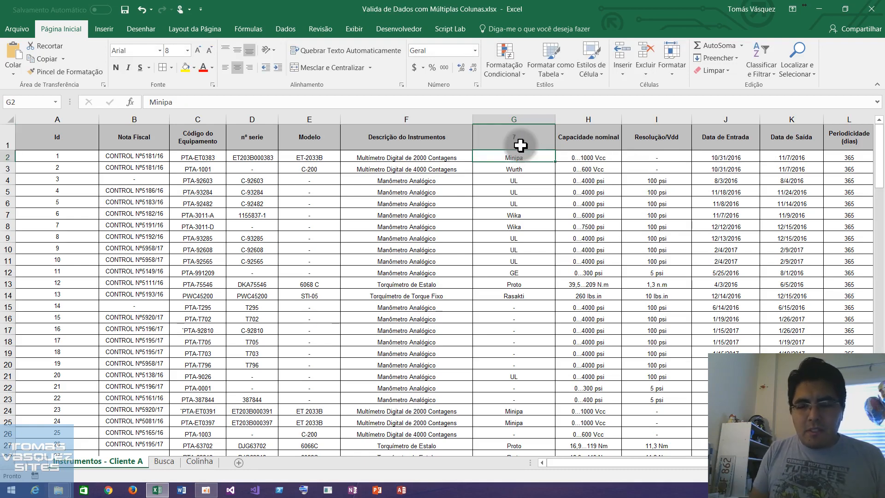
pyautogui.hotkey('ctrl', 'z')
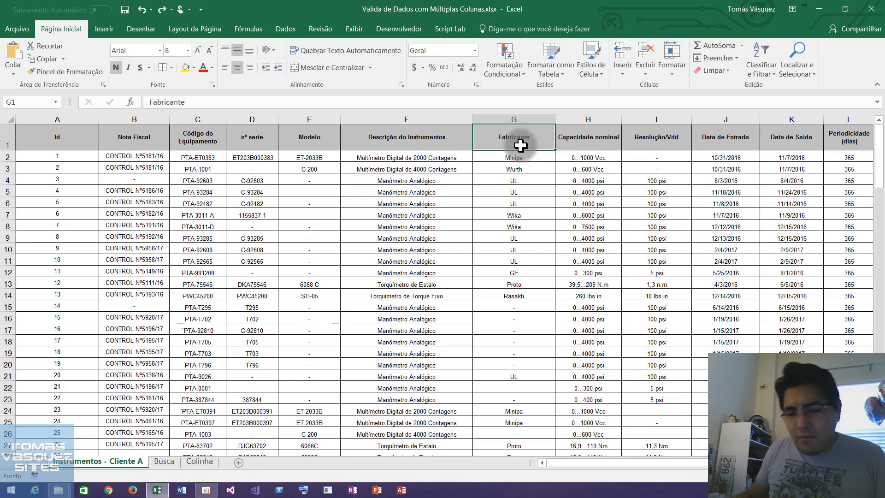
# - Test the full lookup on the Busca sheet by entering 6 and 9 as the Id in B4
pyautogui.click(172, 463)
pyautogui.click(227, 160)
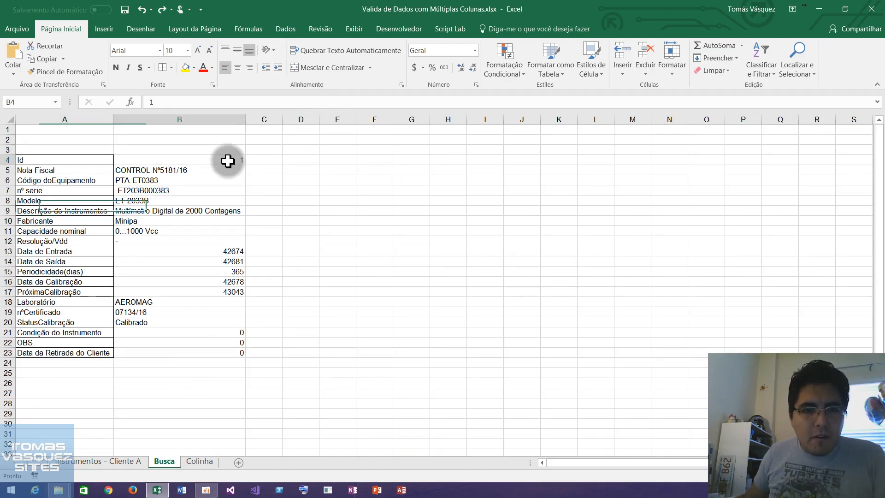
pyautogui.write('6')
pyautogui.press('Return')
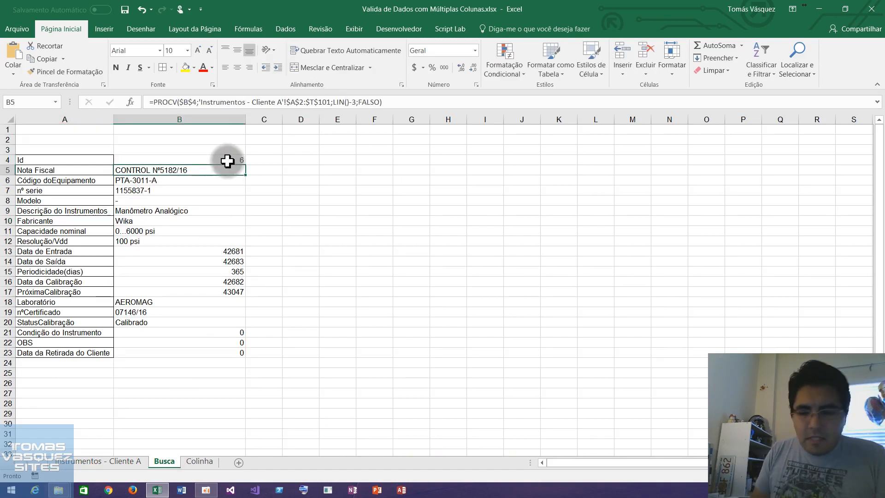
pyautogui.click(227, 160)
pyautogui.press('Return')
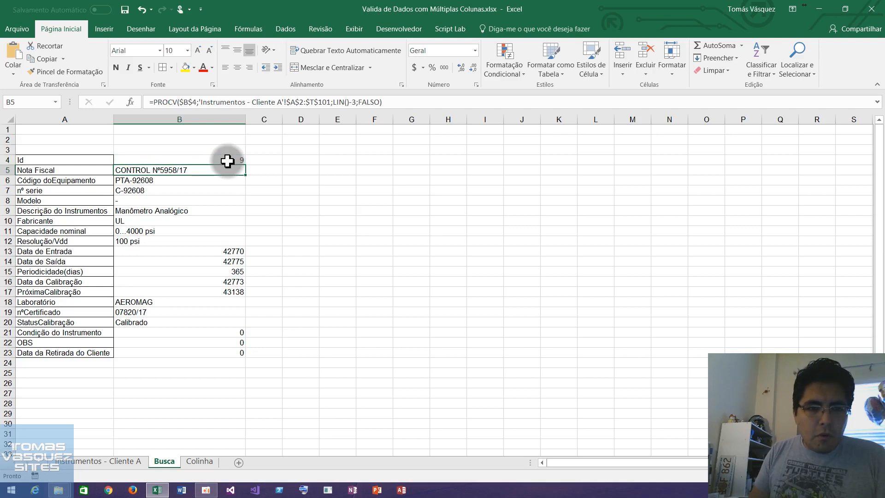
# - Format the date results in B13, B14, B16 and B17 as Data Abreviada
pyautogui.press('Down')
pyautogui.press('Down')
pyautogui.press('Down')
pyautogui.press('Down')
pyautogui.press('Down')
pyautogui.press('Down')
pyautogui.press('Down')
pyautogui.press('Down')
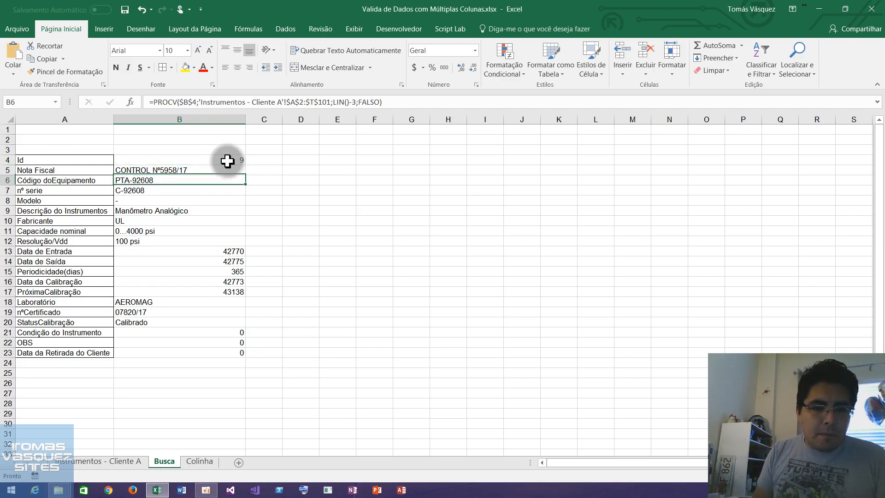
pyautogui.hotkey('shift', 'Down')
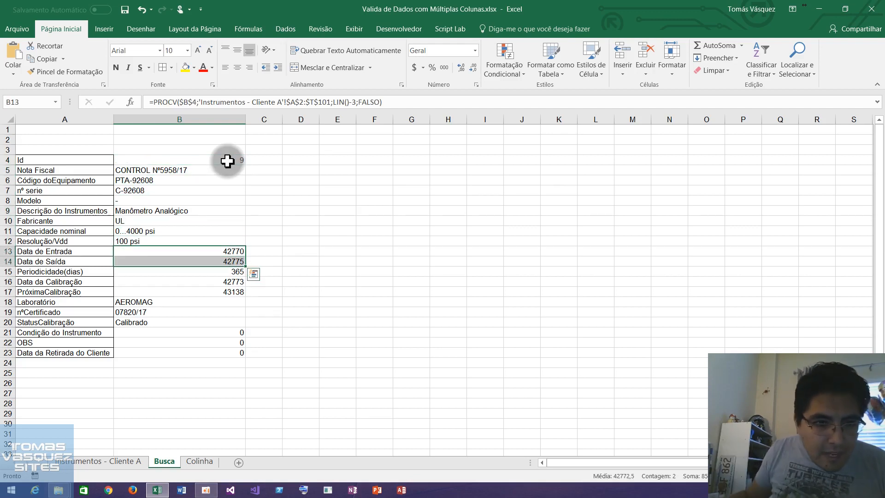
pyautogui.keyDown('ctrl'); pyautogui.click(238, 283); pyautogui.keyUp('ctrl')
pyautogui.keyDown('ctrl'); pyautogui.click(238, 292); pyautogui.keyUp('ctrl')
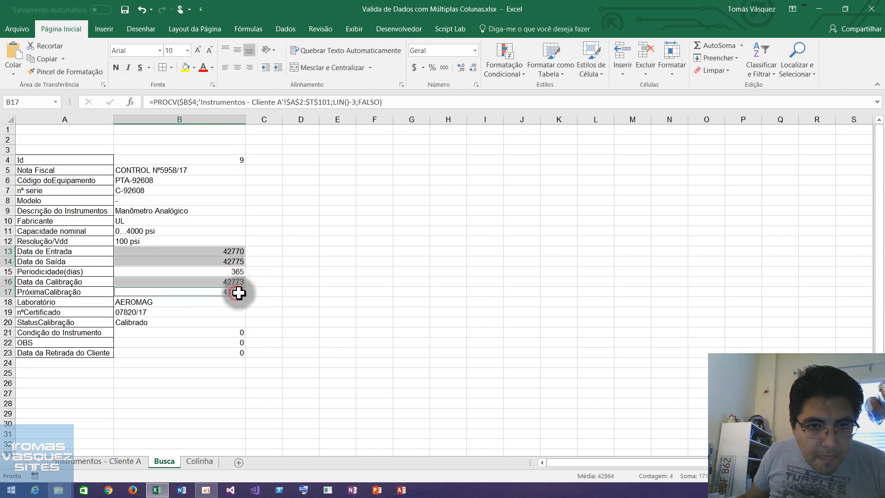
pyautogui.click(475, 51)
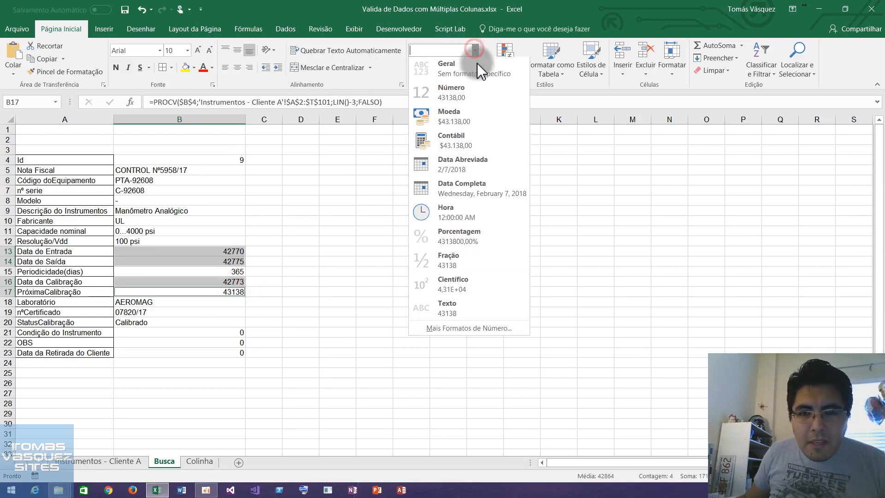
pyautogui.click(484, 172)
pyautogui.click(239, 259)
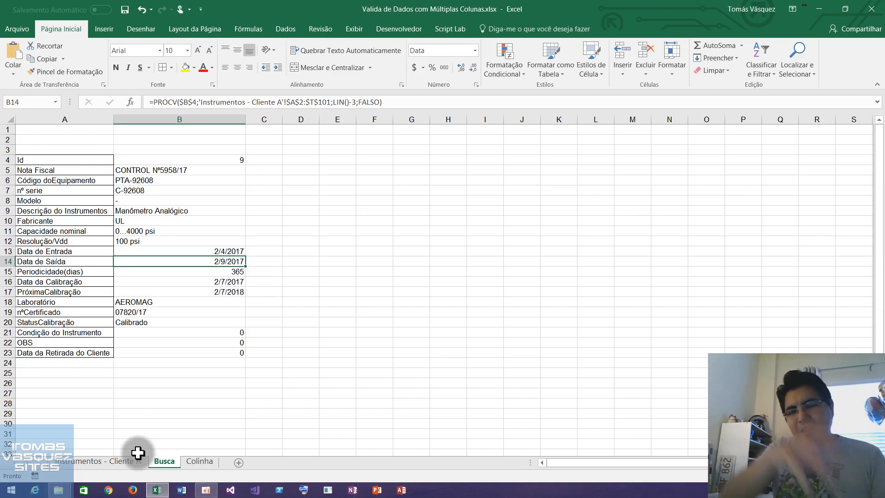
# - Italicize the cells B4:B23 and remove their borders
pyautogui.moveTo(158, 159); pyautogui.dragTo(244, 351)
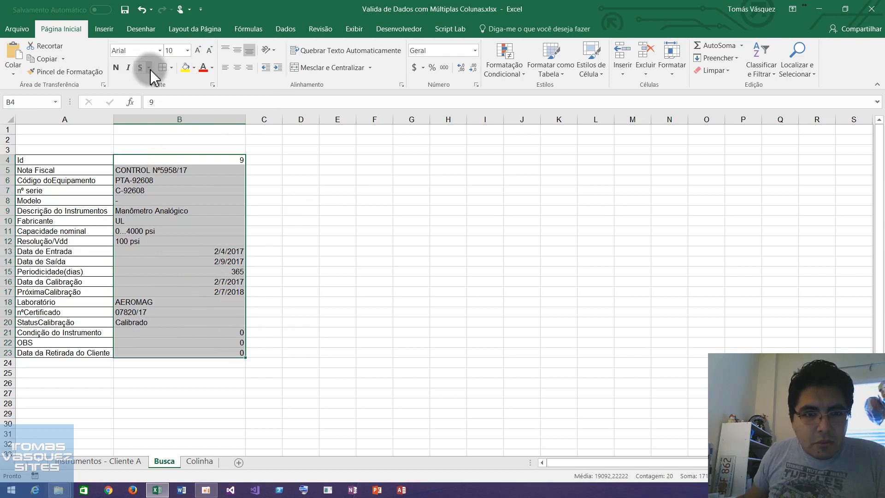
pyautogui.click(127, 68)
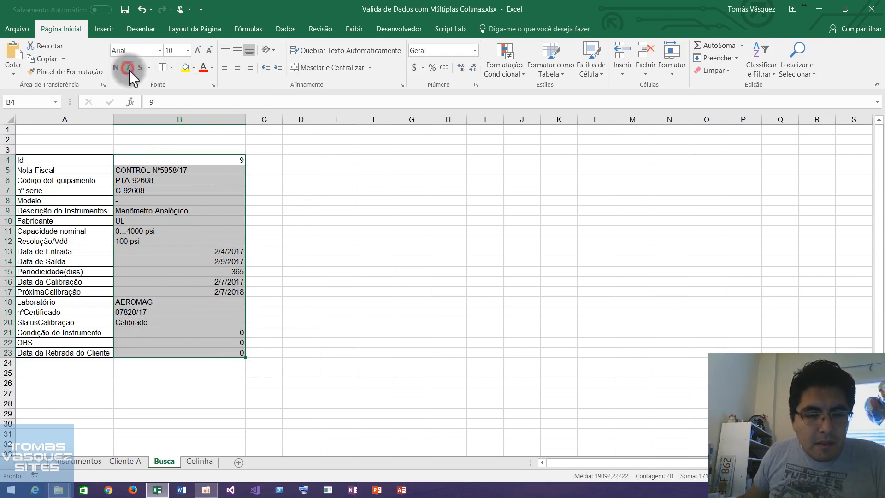
pyautogui.click(172, 68)
pyautogui.click(210, 154)
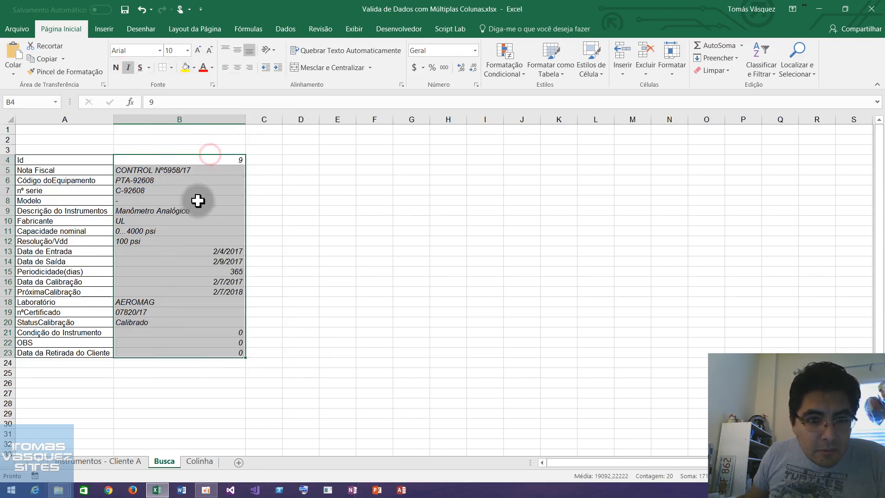
pyautogui.click(178, 207)
pyautogui.click(291, 213)
pyautogui.click(208, 151)
pyautogui.click(207, 163)
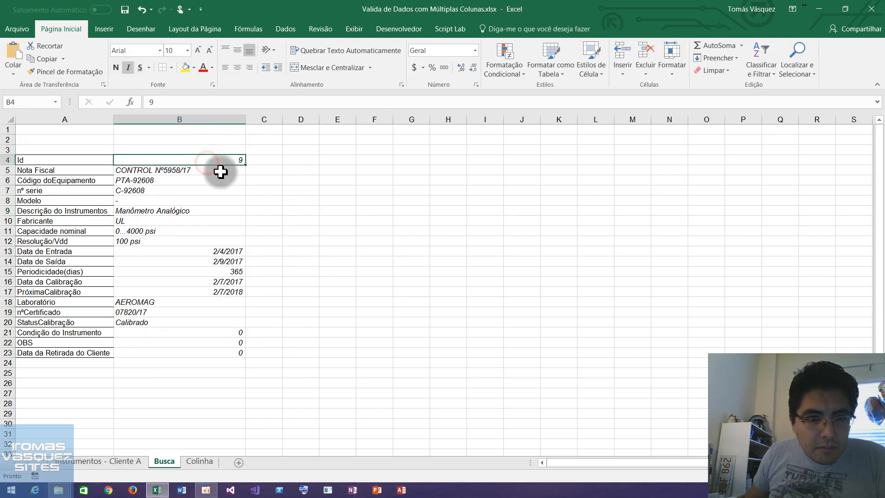
# - Enter the title Detalhes do Instrumento in A1
pyautogui.click(73, 129)
pyautogui.write('BV')
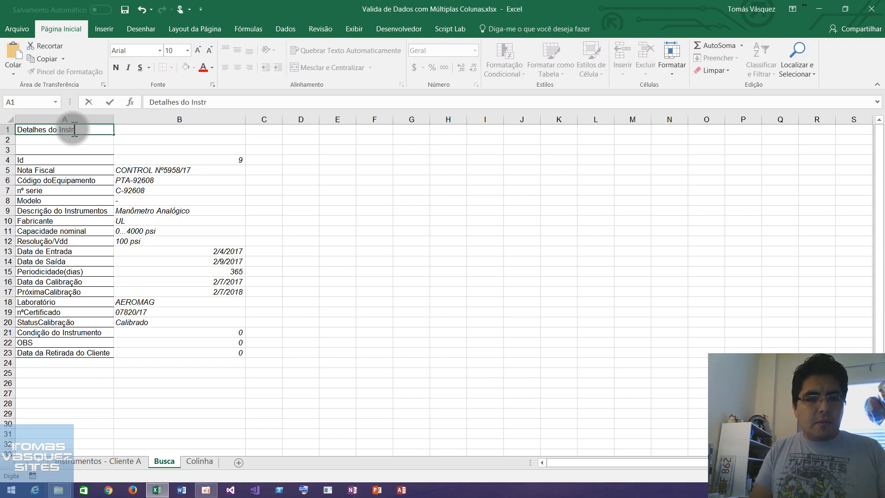
pyautogui.press('Return')
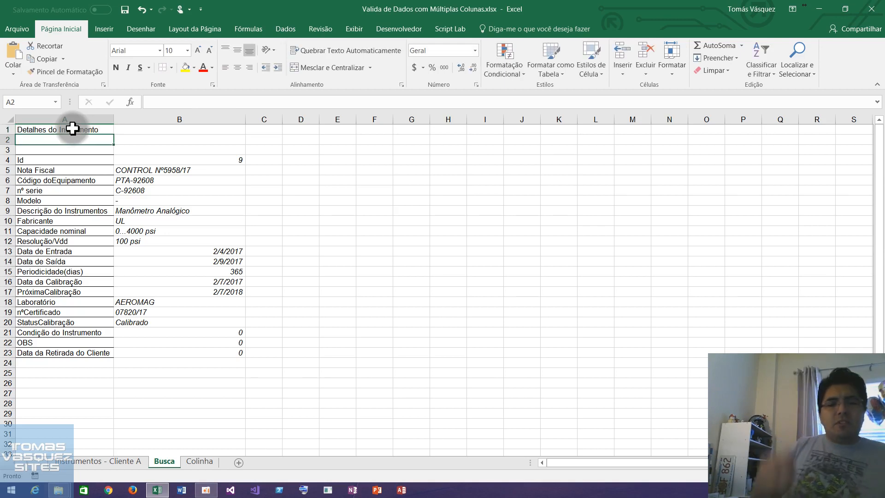
pyautogui.press('Return')
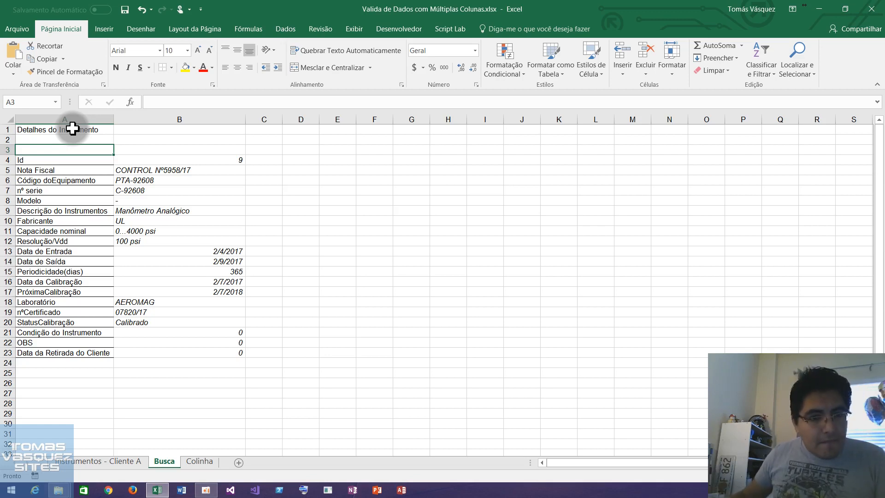
# - Start a data validation on the Id cell B4 that allows values from a Lista
pyautogui.click(184, 159)
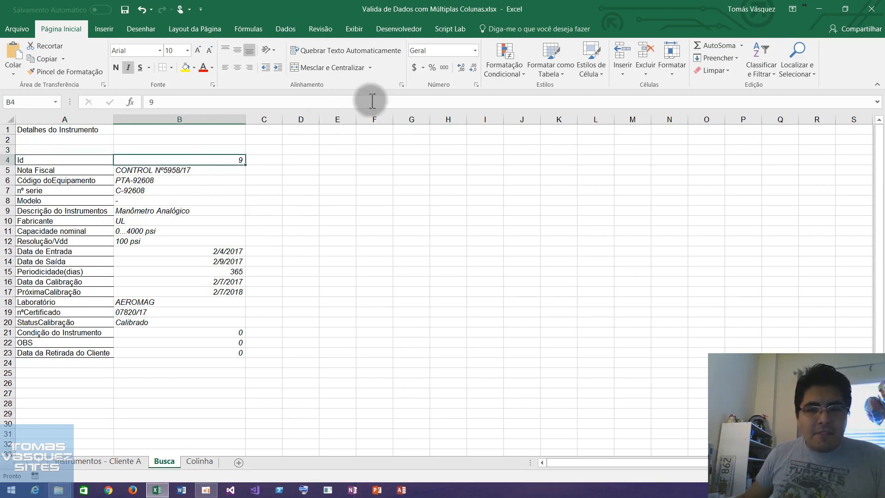
pyautogui.click(292, 35)
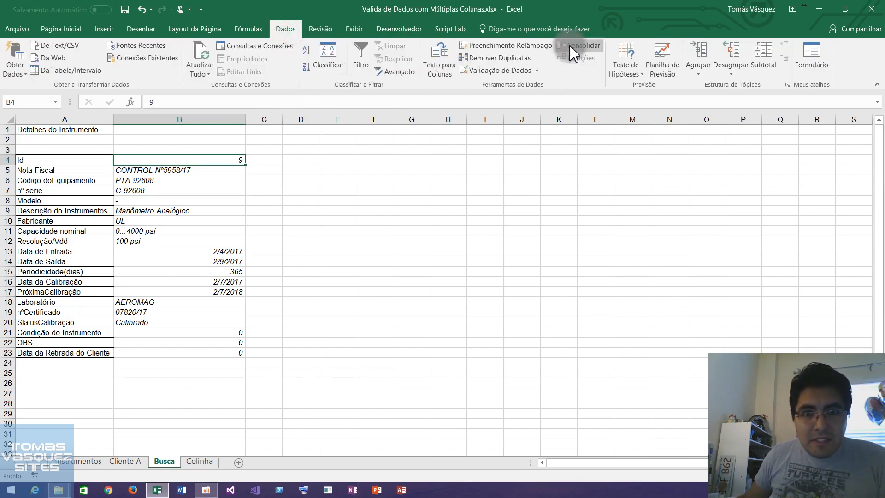
pyautogui.click(537, 72)
pyautogui.click(507, 83)
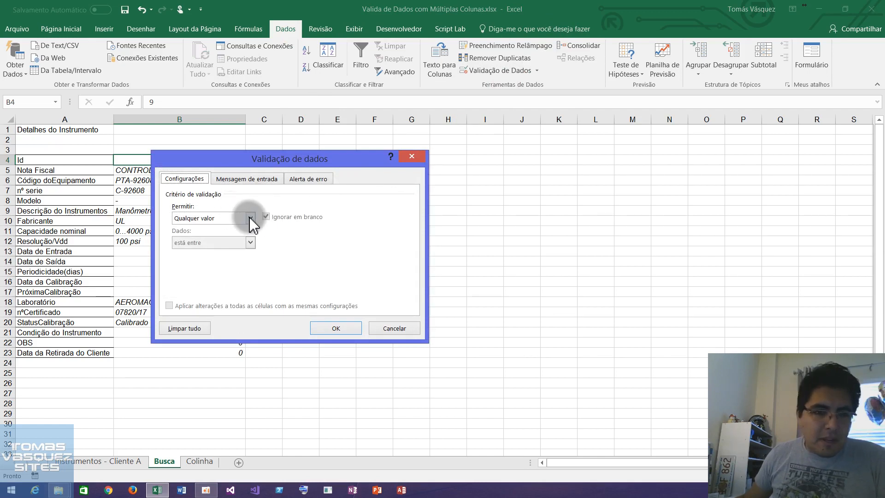
pyautogui.click(249, 217)
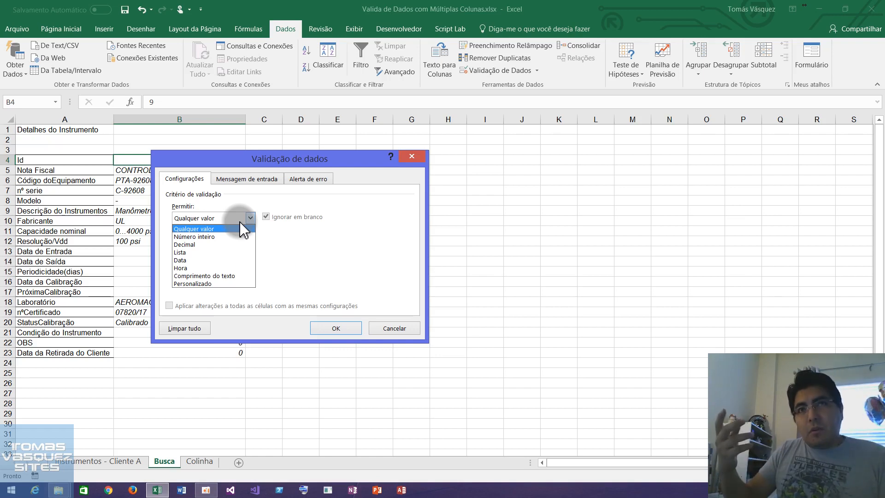
pyautogui.click(206, 253)
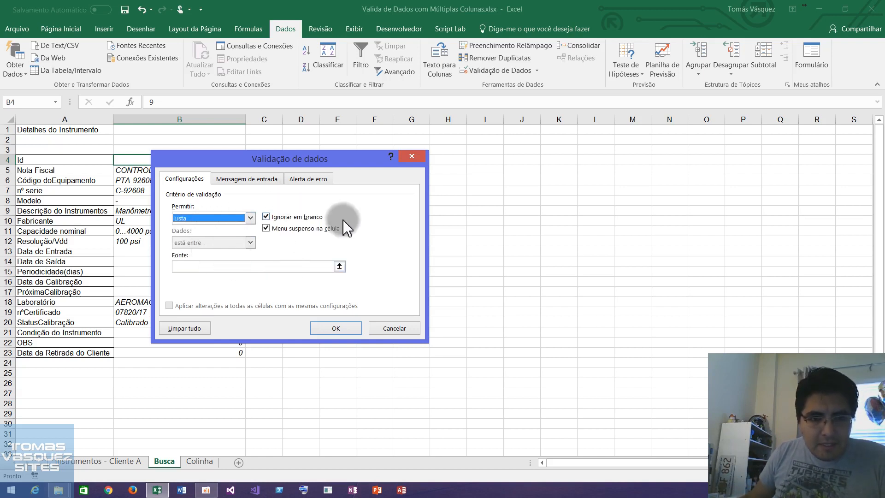
# - Set the validation list's source to ='Instrumentos - Cliente A'!$A$2:$A$101 and apply it to B4
pyautogui.click(340, 267)
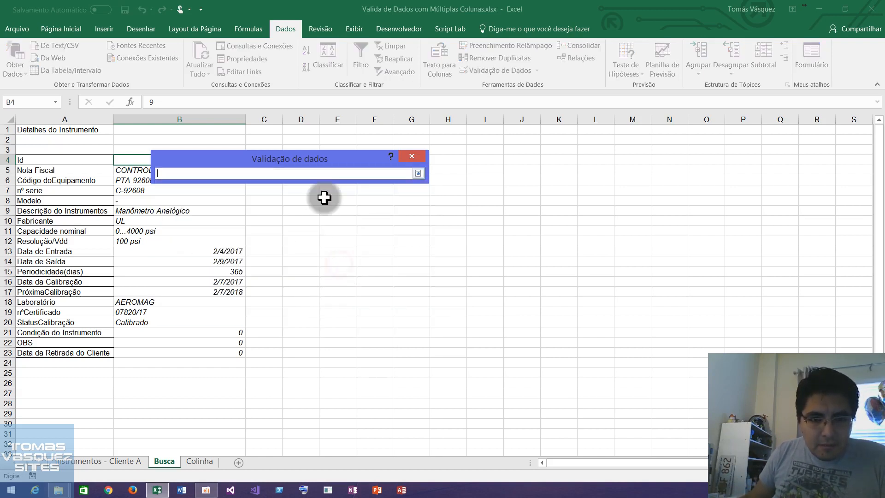
pyautogui.click(98, 462)
pyautogui.click(59, 157)
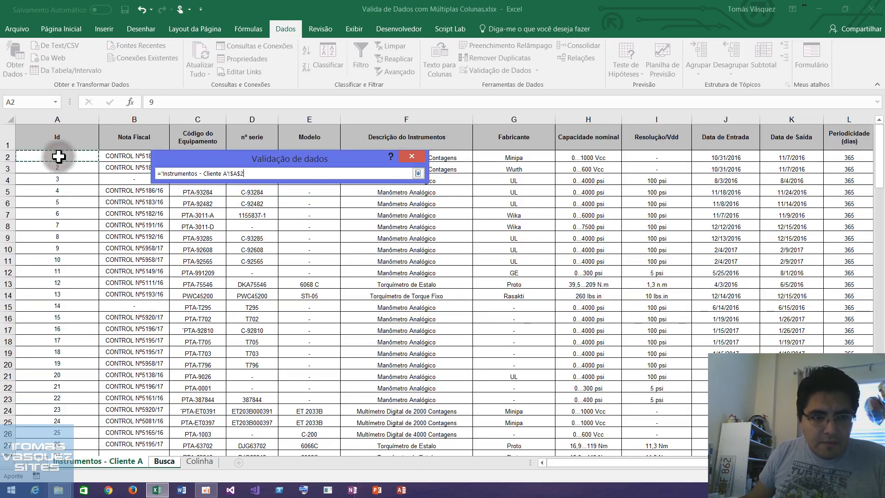
pyautogui.hotkey('ctrl', 'shift', 'Down')
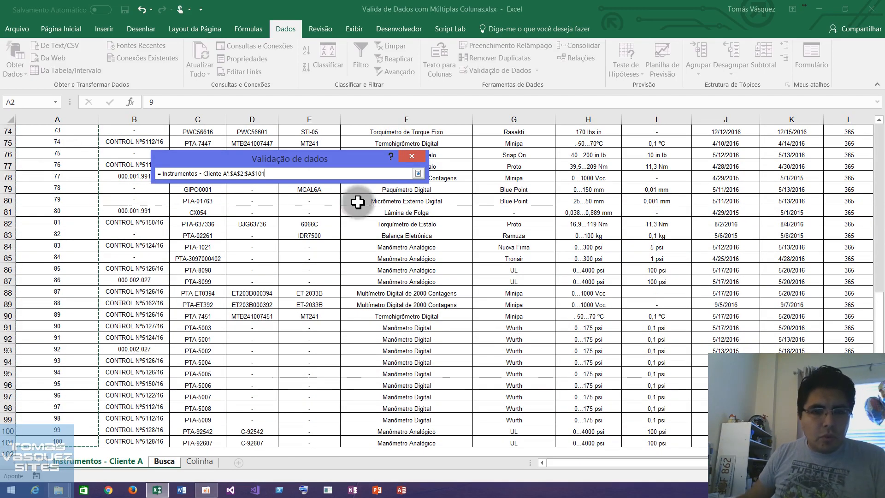
pyautogui.click(429, 172)
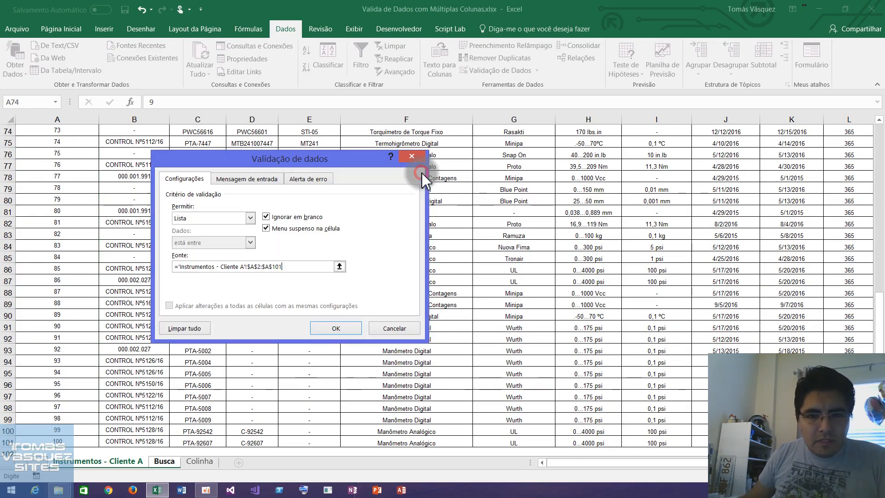
pyautogui.click(342, 326)
# - Test the validation list in B4 by choosing Id 97
pyautogui.click(251, 160)
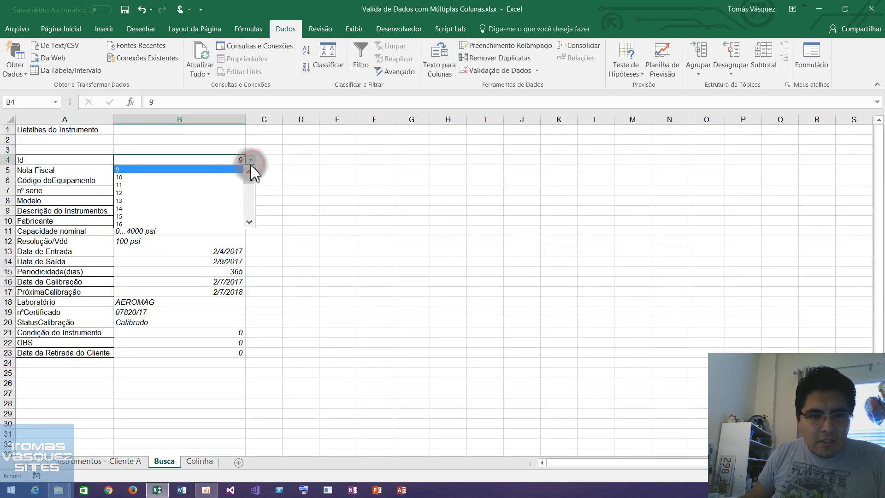
pyautogui.moveTo(249, 183); pyautogui.dragTo(246, 213)
pyautogui.click(197, 198)
pyautogui.click(251, 160)
pyautogui.click(213, 200)
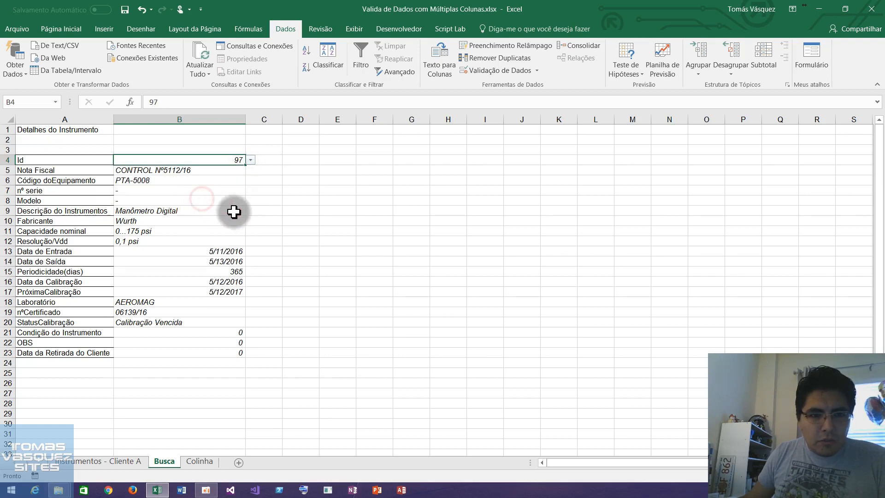
# - Check the lookup results for the instrument description, calibration date and calibration status in column B
pyautogui.click(168, 210)
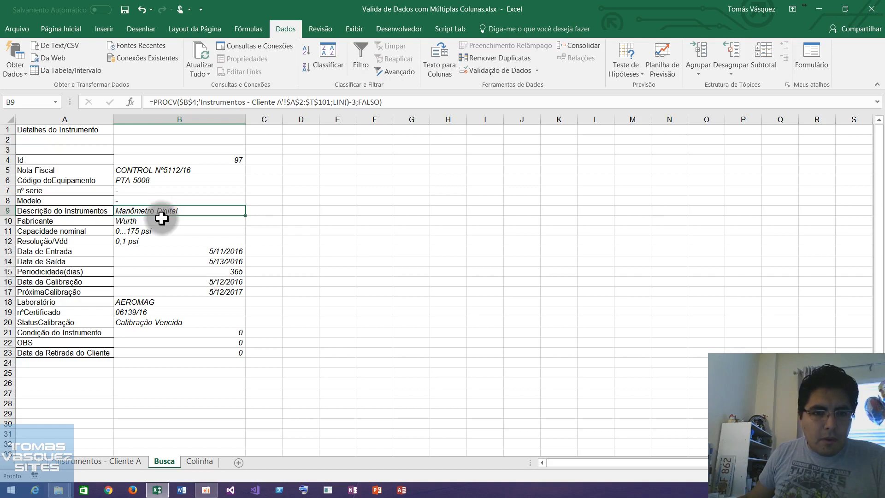
pyautogui.click(182, 279)
pyautogui.click(195, 331)
pyautogui.click(194, 323)
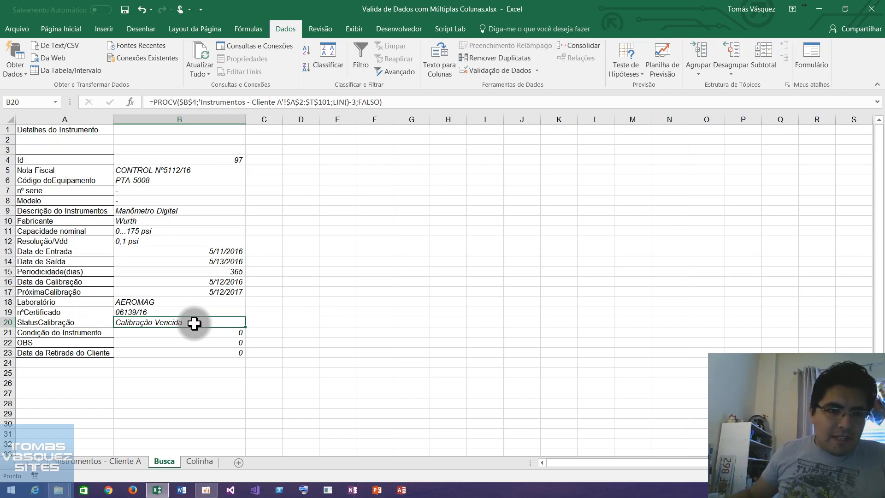
# - Review the Id column on the Instrumentos - Cliente A sheet and return to the Busca sheet
pyautogui.click(216, 159)
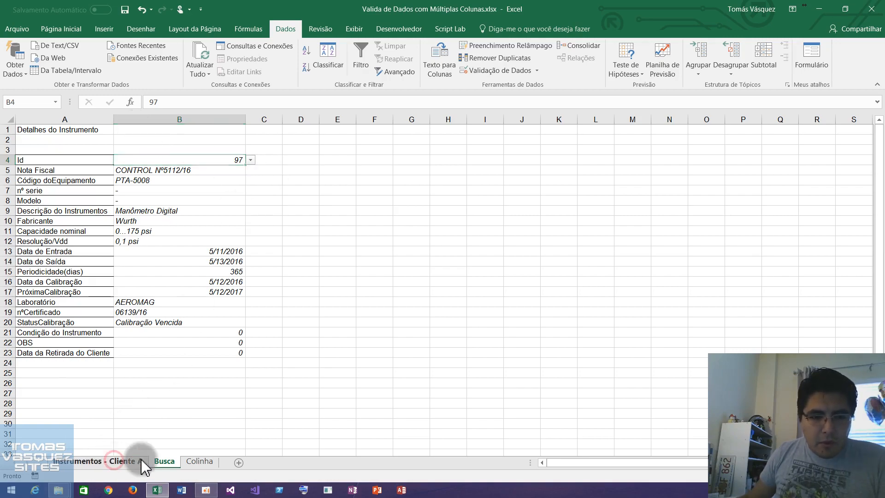
pyautogui.click(118, 461)
pyautogui.click(82, 257)
pyautogui.hotkey('ctrl', 'Home')
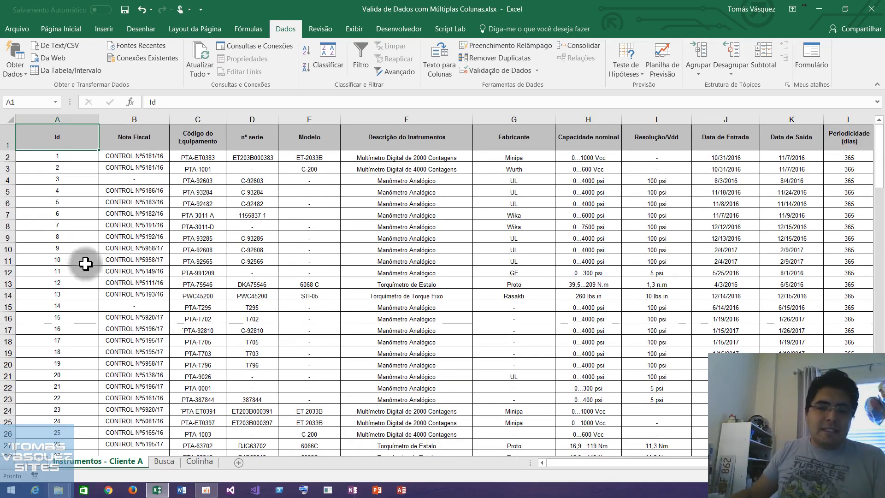
pyautogui.click(165, 462)
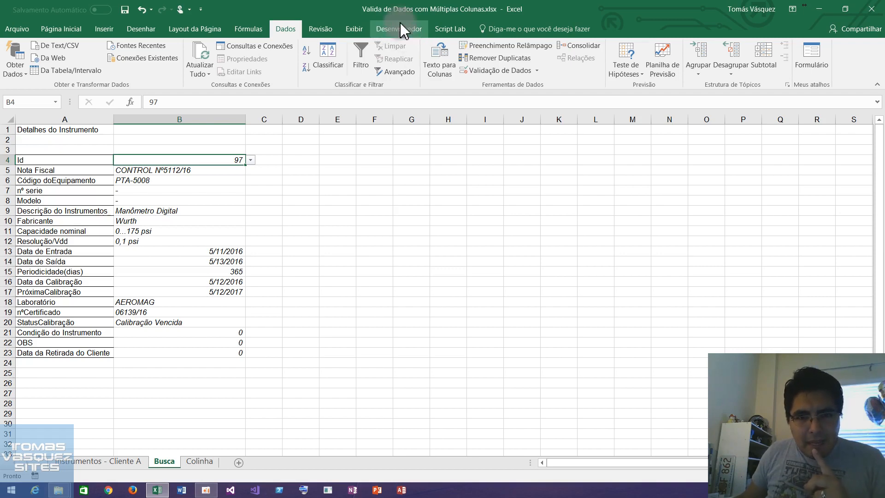
# - Check in the Excel options for ribbon customization whether Desenvolvedor is enabled among the Guias Principais
pyautogui.click(18, 30)
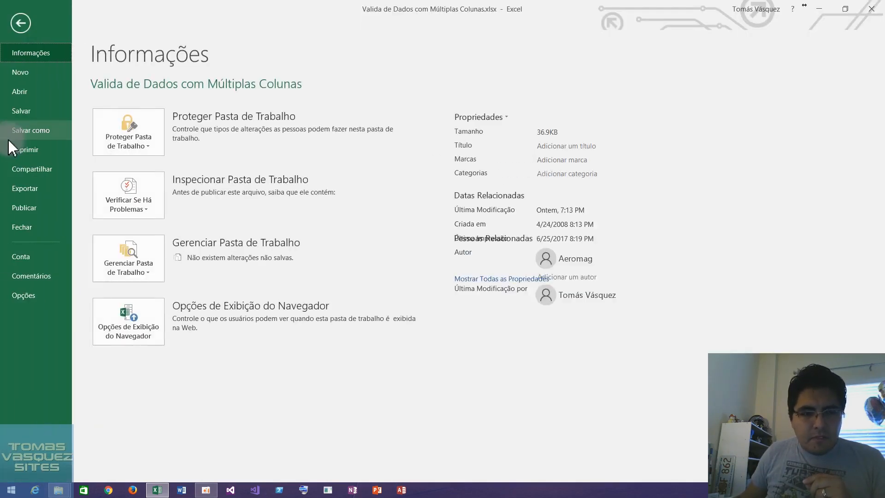
pyautogui.click(34, 291)
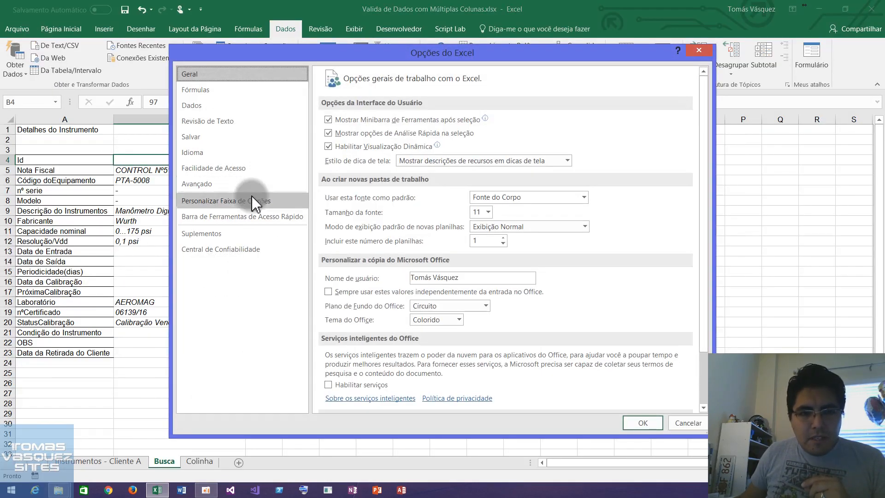
pyautogui.click(226, 202)
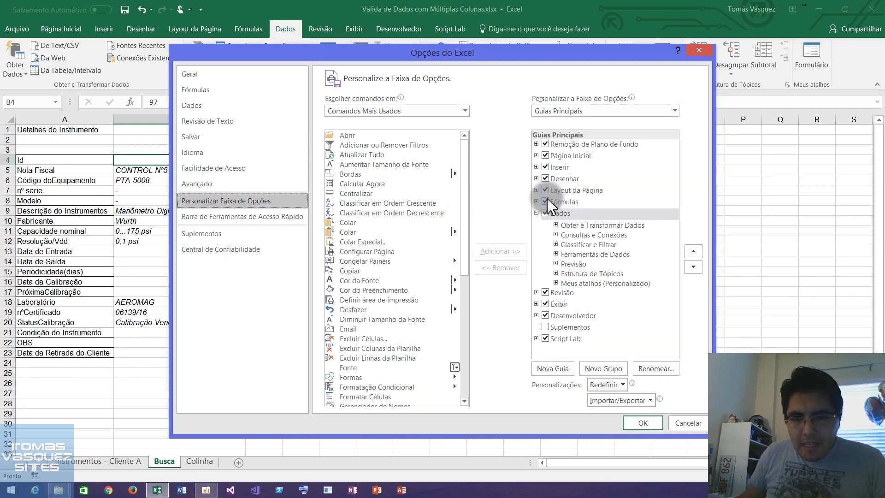
pyautogui.click(536, 213)
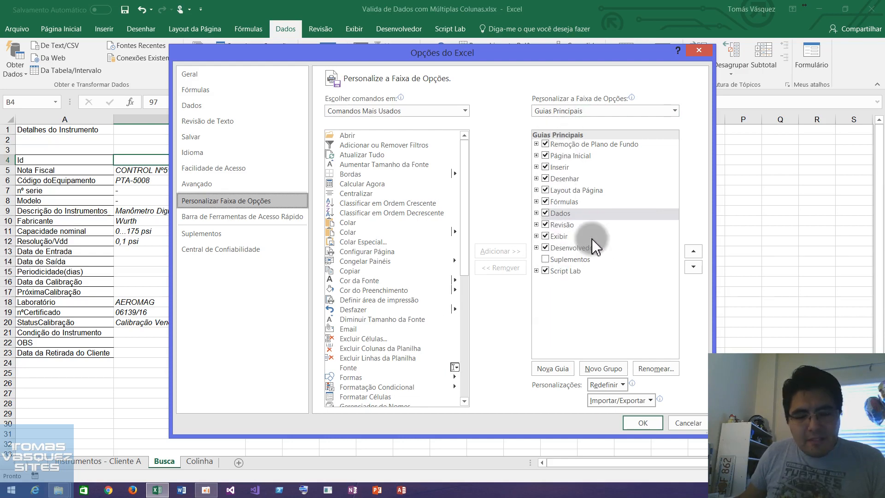
pyautogui.click(643, 424)
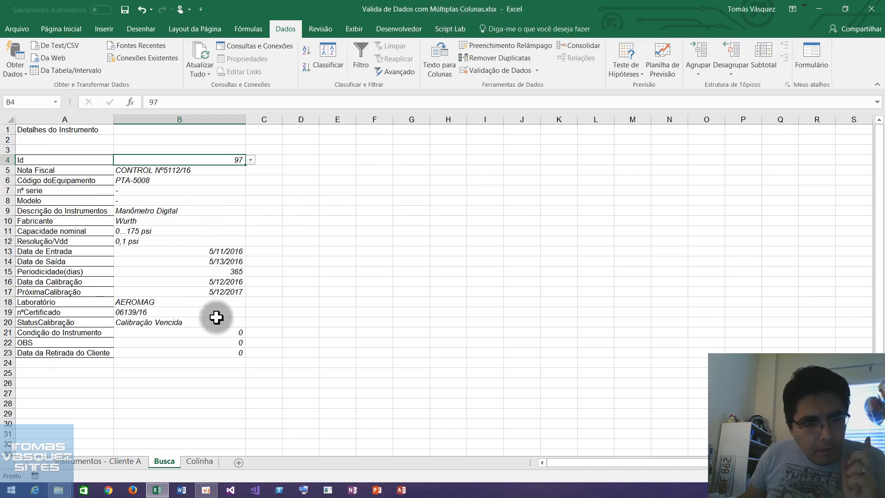
# - Insert an ActiveX combo box beside the Id cell, spanning about columns D to K at row 4
pyautogui.click(397, 29)
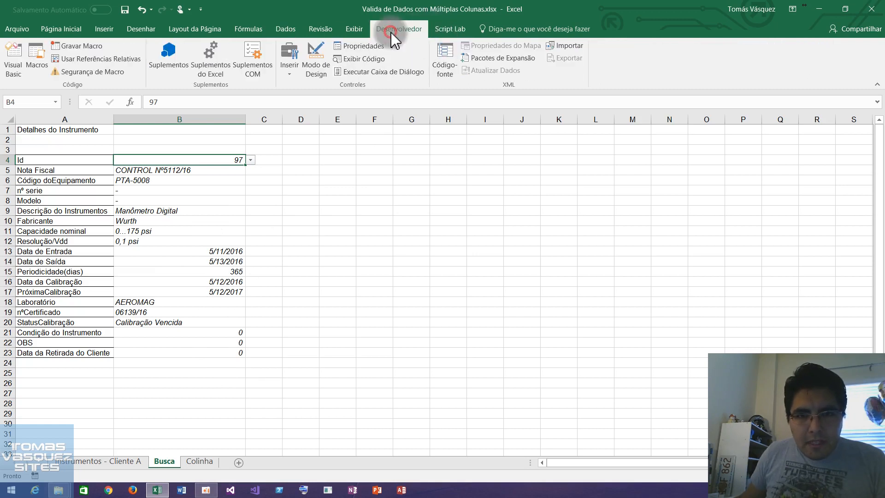
pyautogui.click(286, 79)
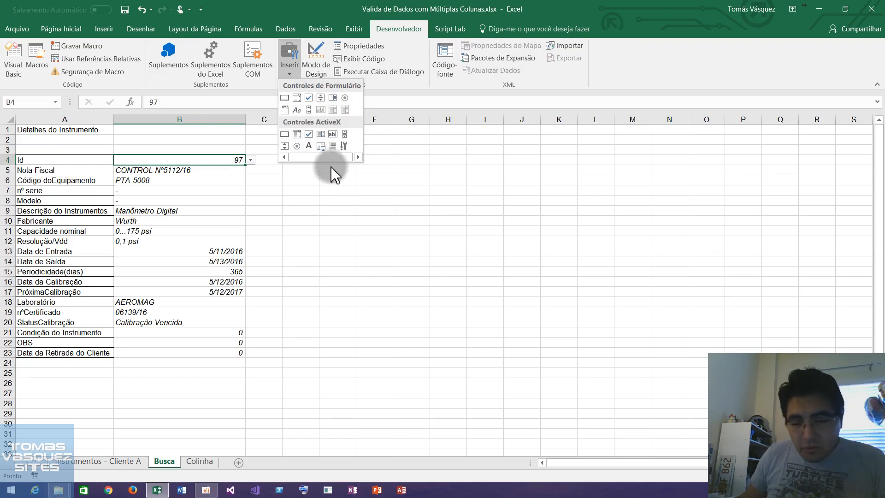
pyautogui.click(299, 136)
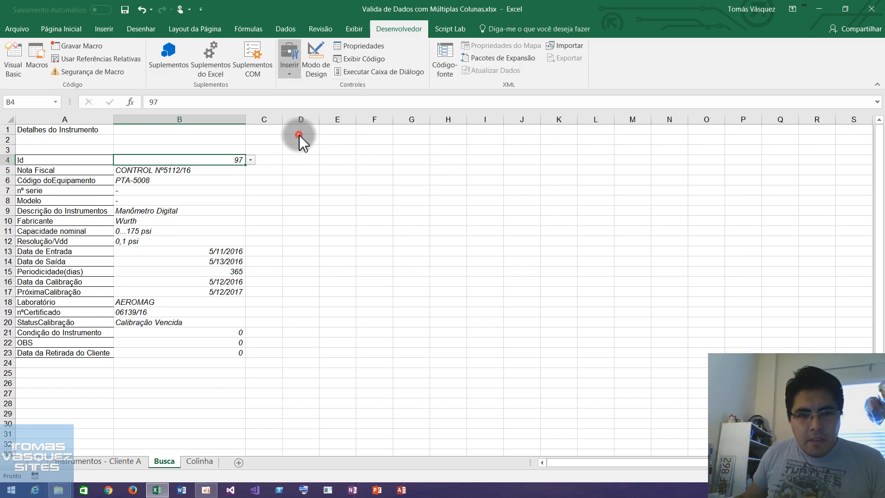
pyautogui.moveTo(283, 155); pyautogui.dragTo(575, 169)
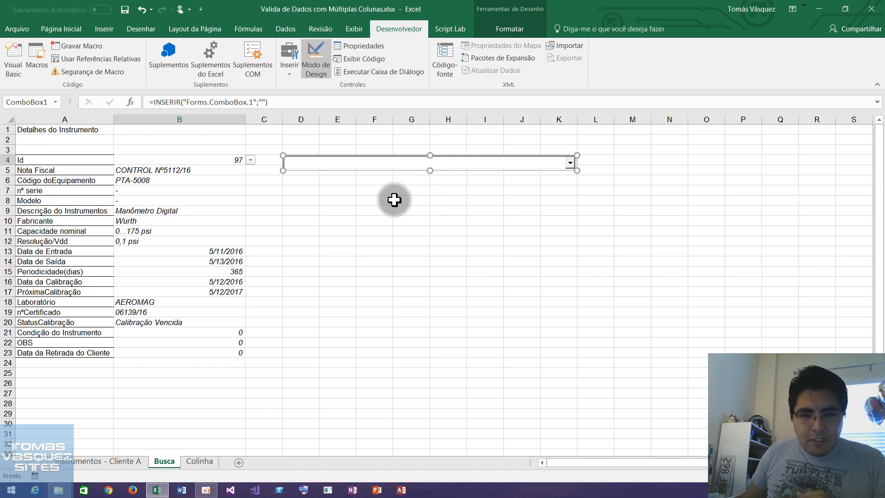
pyautogui.click(385, 183)
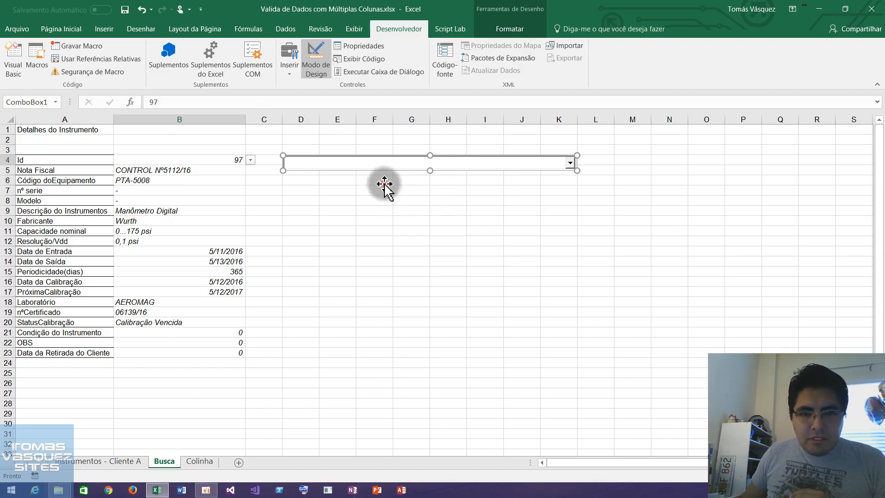
pyautogui.click(306, 164)
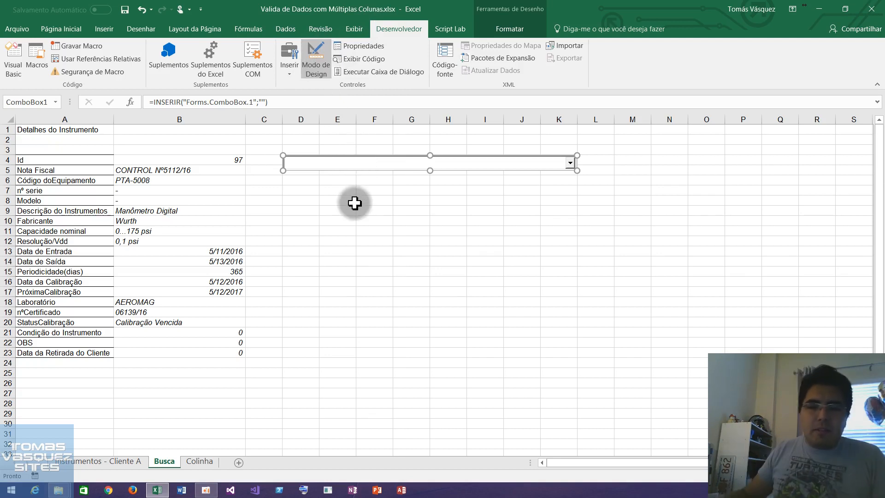
# - Leave design mode and try out the new combo box's list and text entry
pyautogui.click(316, 62)
pyautogui.click(571, 162)
pyautogui.click(480, 138)
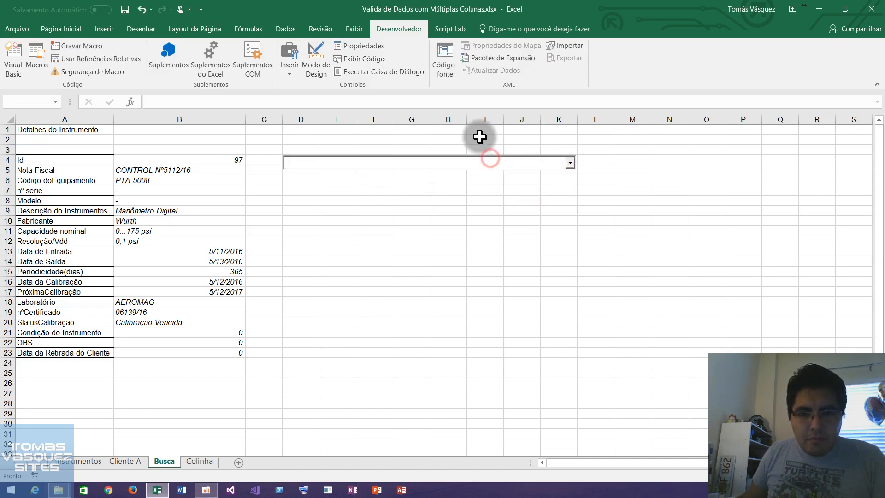
pyautogui.click(312, 161)
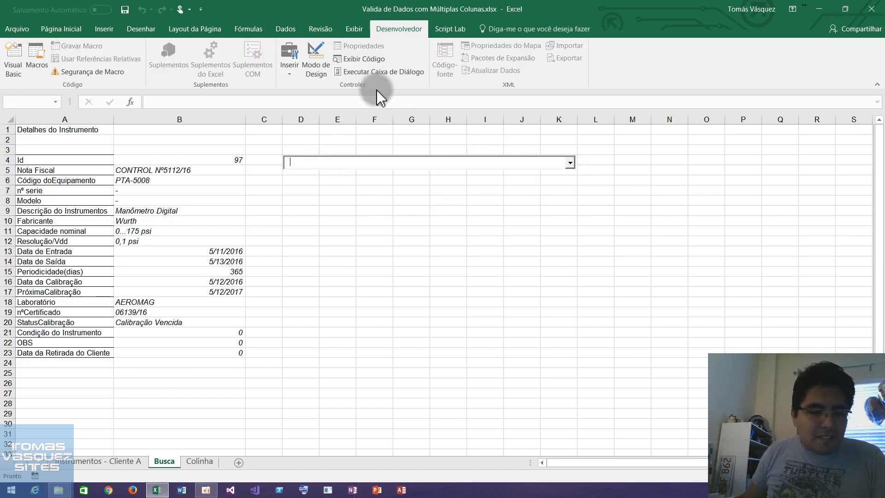
# - Return to design mode and open the properties of the combo box beside the Id cell
pyautogui.click(312, 60)
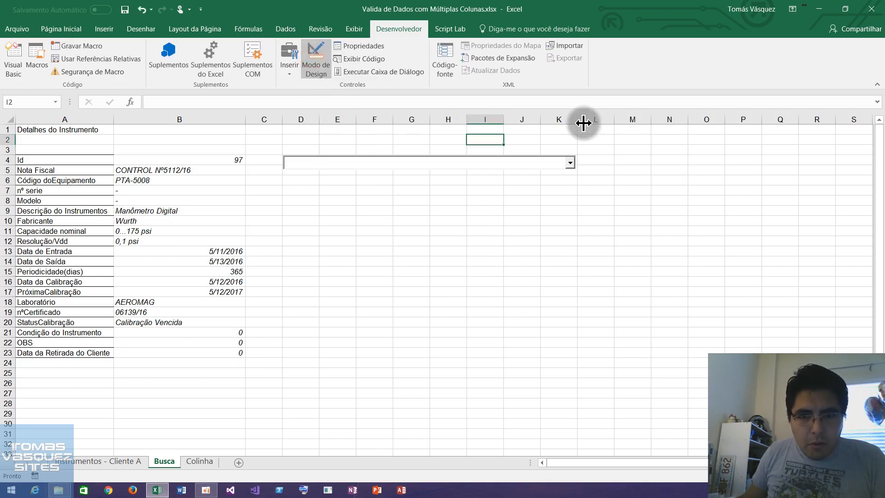
pyautogui.click(503, 172)
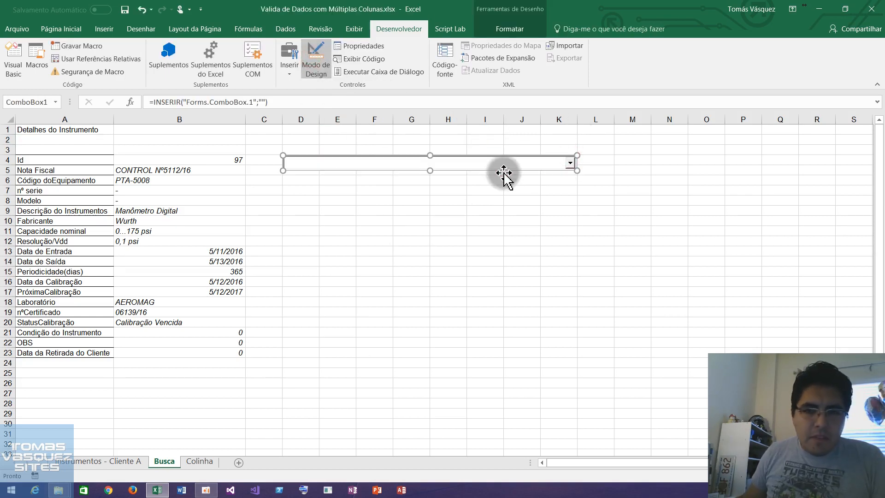
pyautogui.rightClick(441, 163)
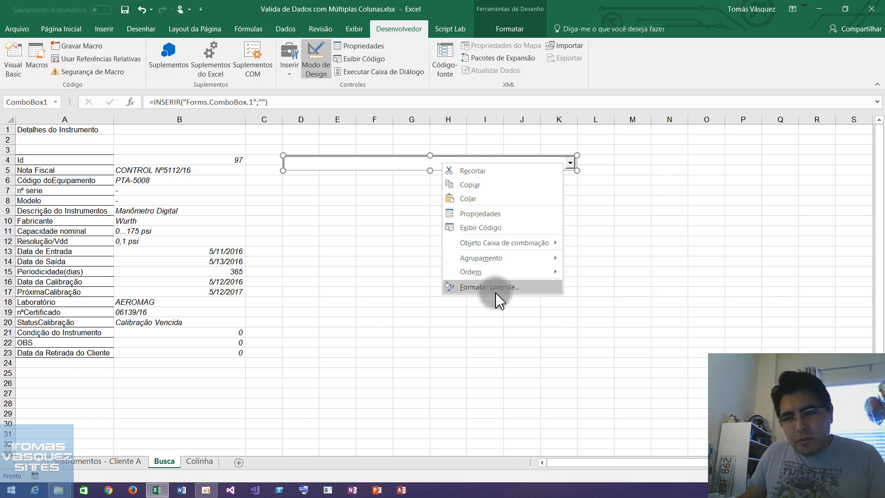
pyautogui.click(480, 215)
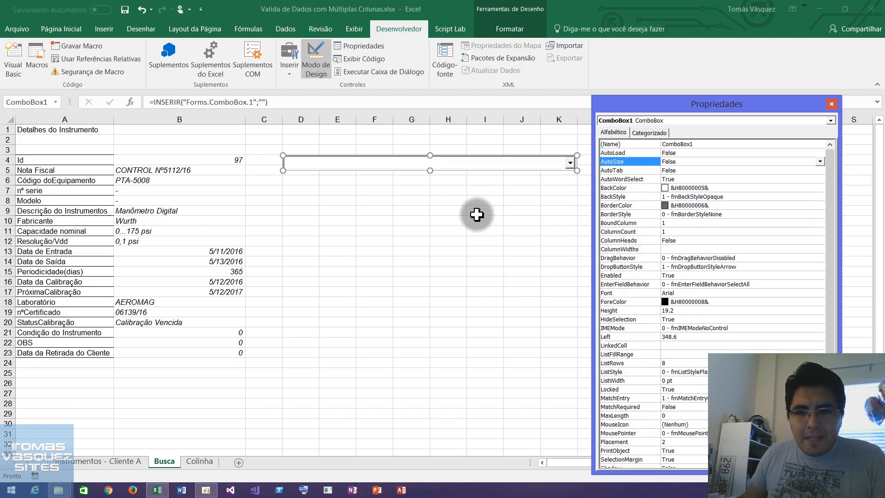
pyautogui.moveTo(834, 194)
pyautogui.mouseDown()
pyautogui.moveTo(836, 281)
pyautogui.moveTo(834, 192)
pyautogui.mouseUp()
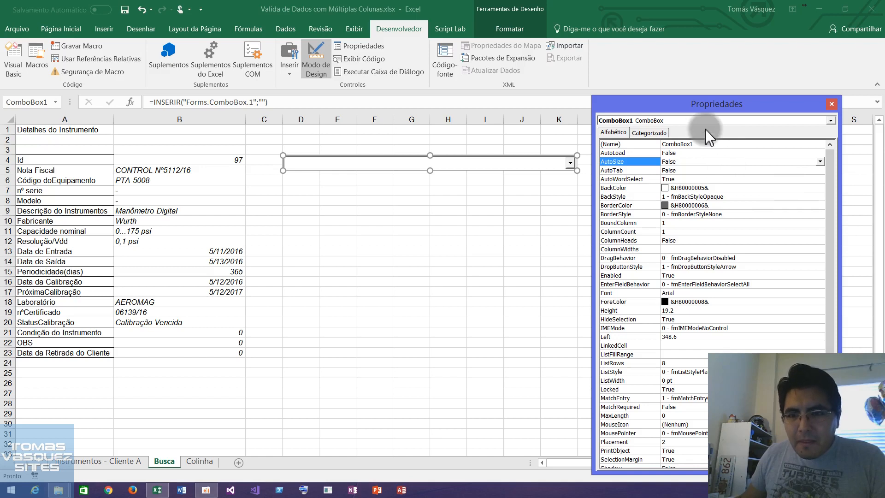
pyautogui.click(721, 144)
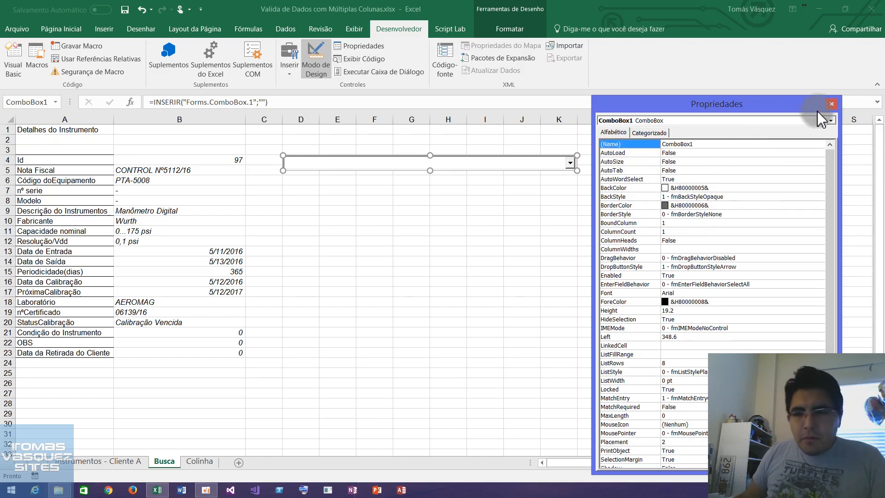
# - Group the combo box's properties by category and set its LinkedCell to B1
pyautogui.click(646, 133)
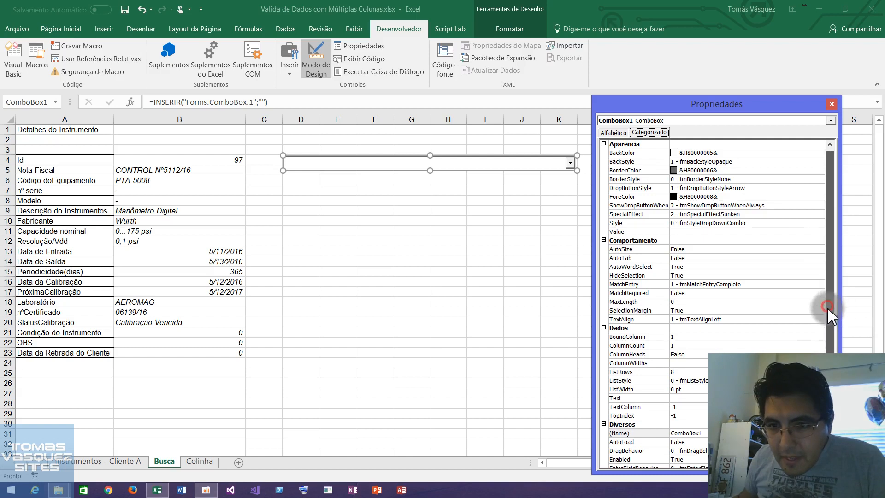
pyautogui.scroll(-1, 829, 308)
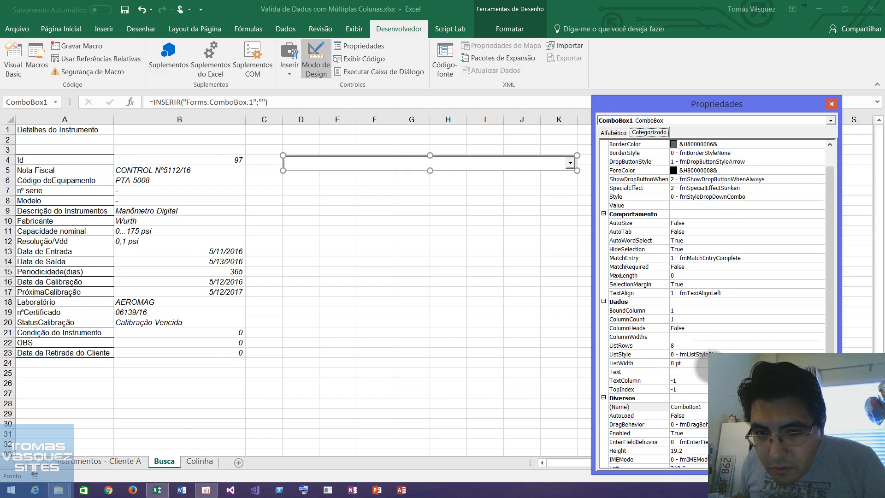
pyautogui.moveTo(828, 335); pyautogui.dragTo(828, 391)
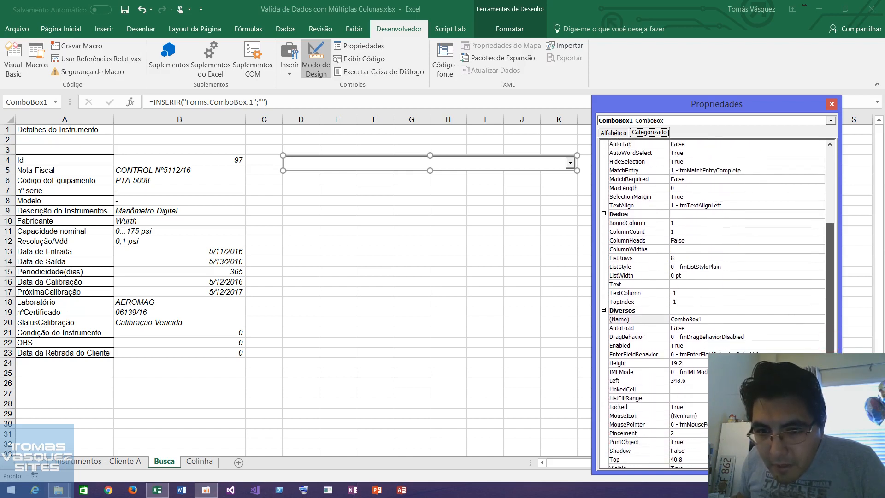
pyautogui.click(696, 389)
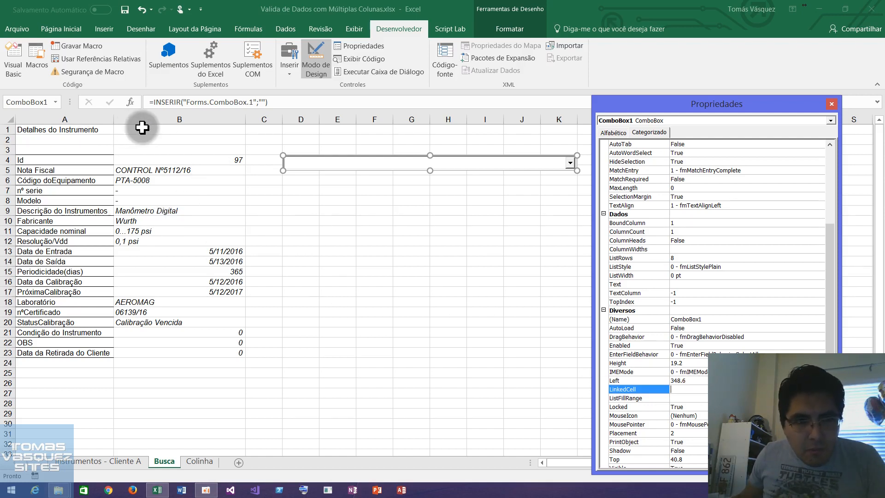
pyautogui.write('B1')
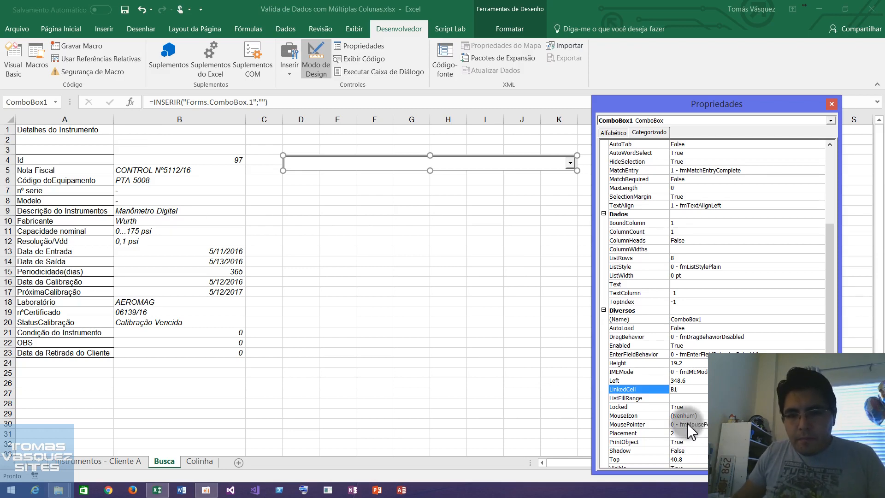
# - Test the cell link outside design mode by entering "dddd" in the combo box, clear the text and return to design mode
pyautogui.click(327, 73)
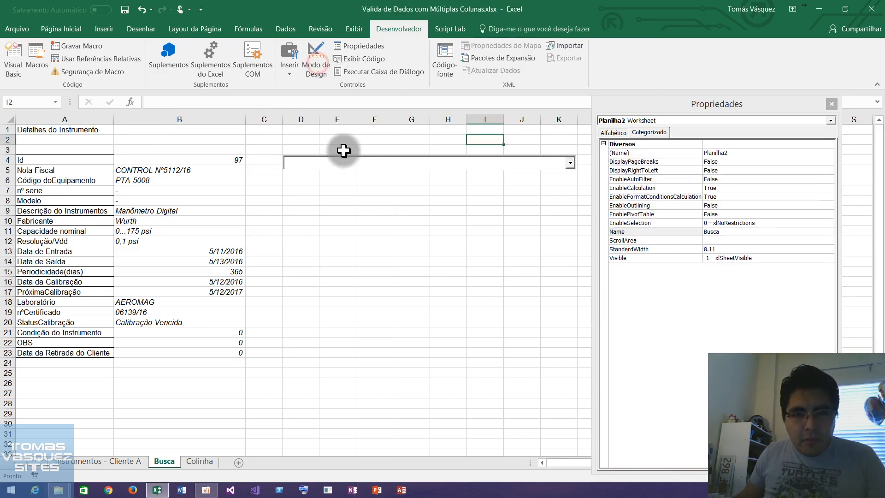
pyautogui.click(510, 158)
pyautogui.click(568, 162)
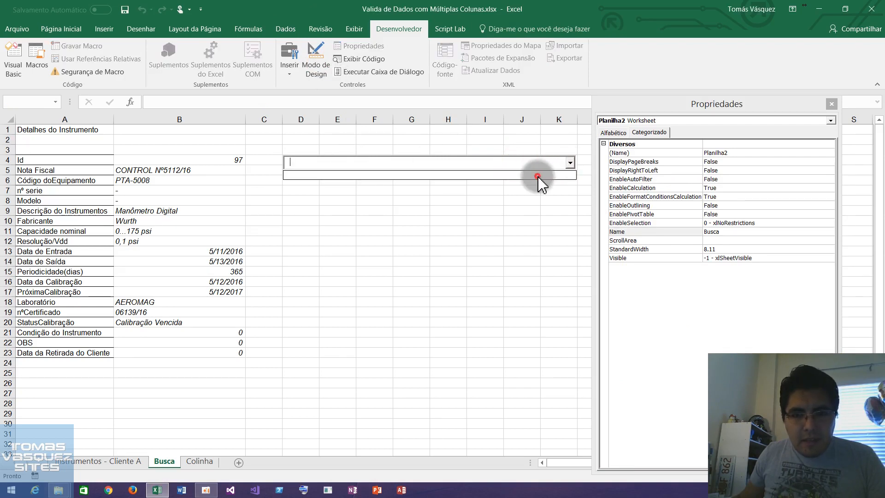
pyautogui.click(498, 164)
pyautogui.write('d')
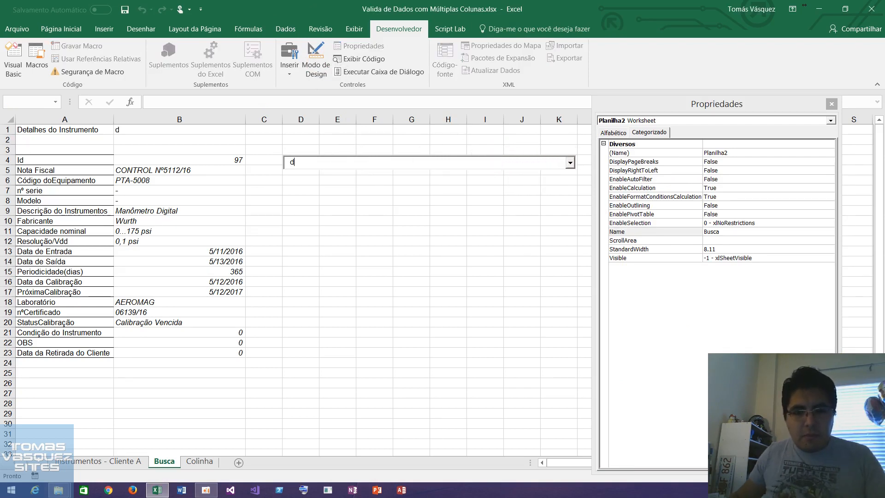
pyautogui.write('ddd')
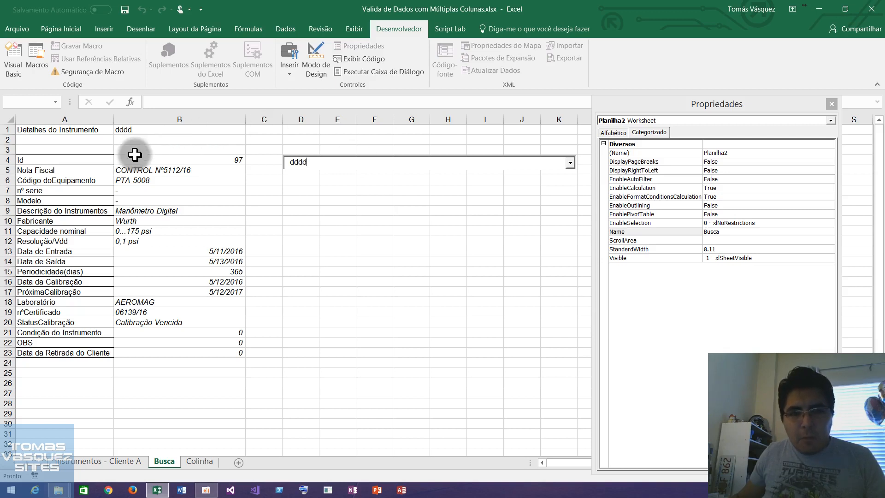
pyautogui.click(323, 162)
pyautogui.press('BackSpace')
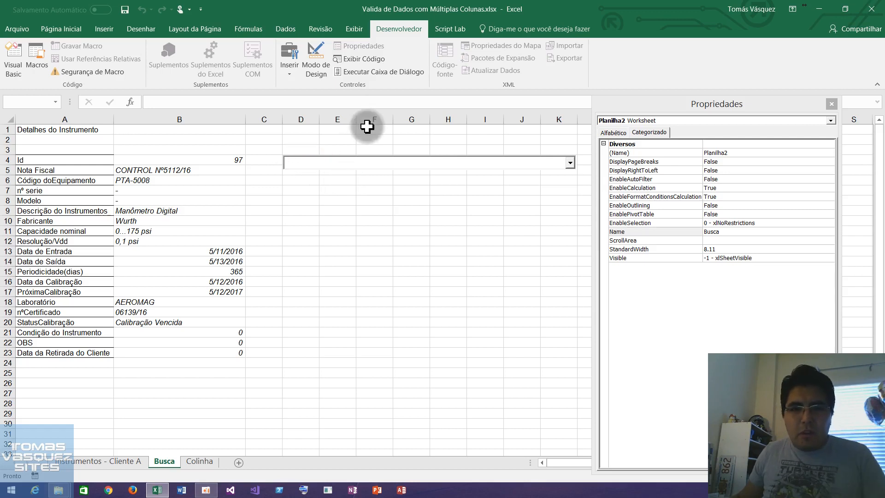
pyautogui.click(316, 59)
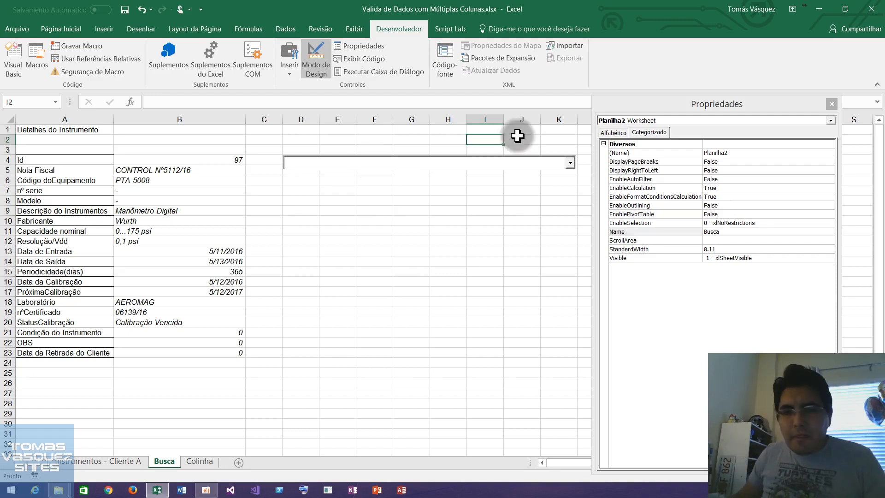
# - Copy the list source ='Instrumentos - Cliente A'!$A$2:$A$101 from the data validation of Id cell B4, leaving the validation unchanged
pyautogui.click(424, 168)
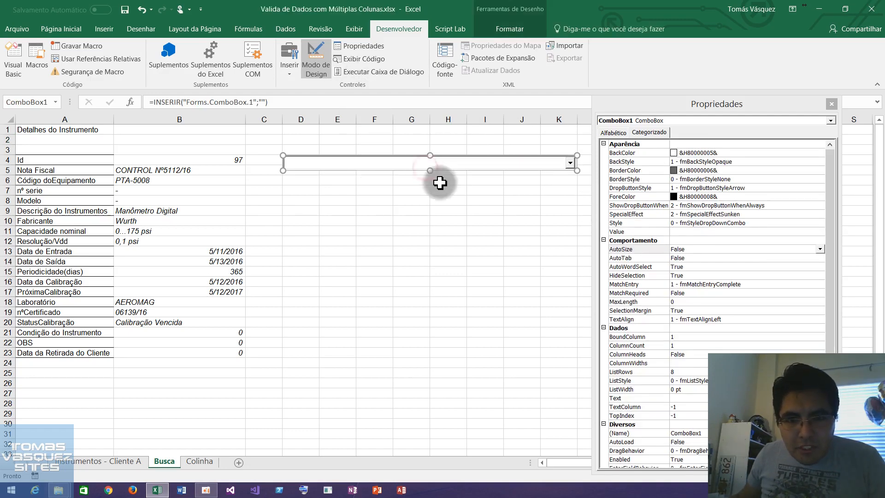
pyautogui.moveTo(831, 289); pyautogui.dragTo(830, 389)
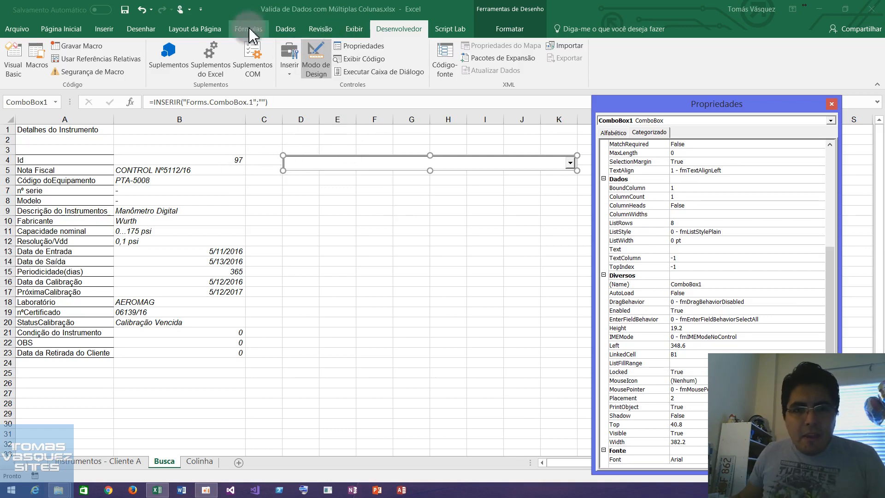
pyautogui.click(285, 28)
pyautogui.click(313, 181)
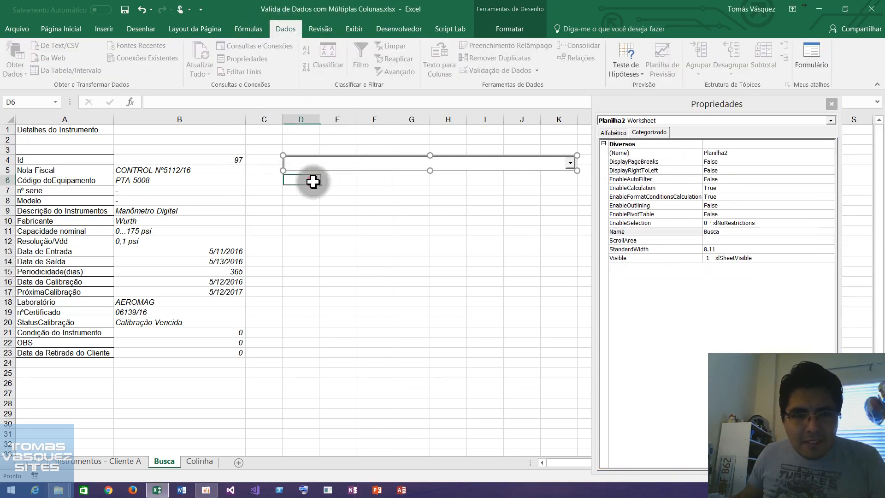
pyautogui.click(221, 159)
pyautogui.click(497, 69)
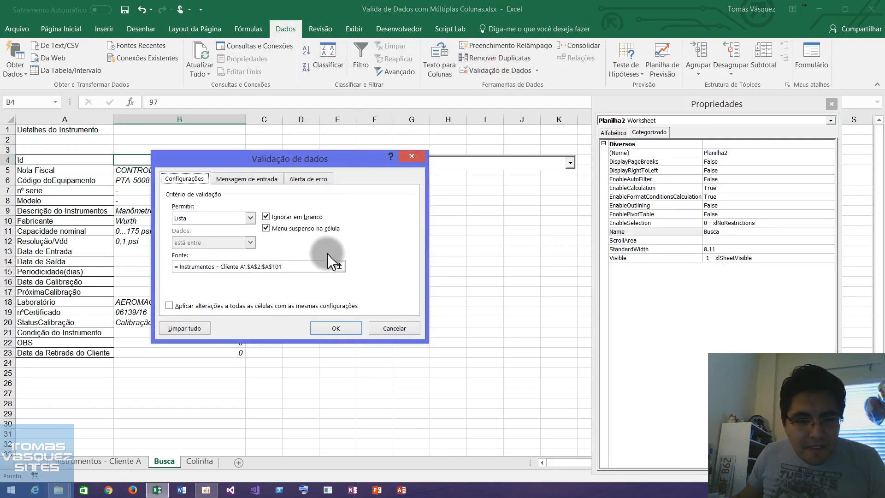
pyautogui.moveTo(181, 159); pyautogui.dragTo(173, 211)
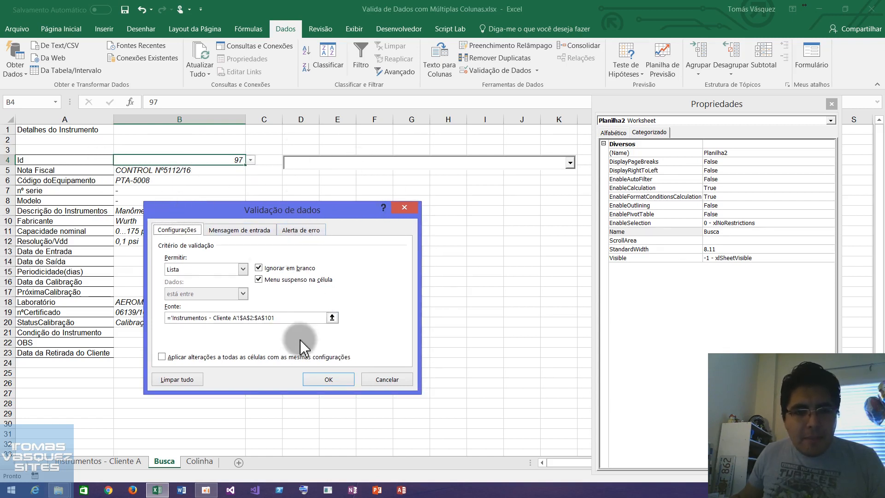
pyautogui.moveTo(284, 318); pyautogui.dragTo(165, 319)
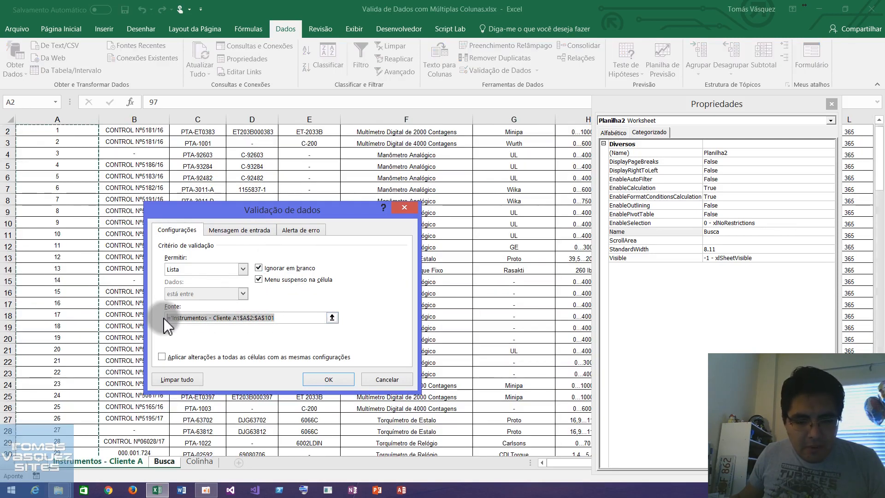
pyautogui.press('Escape')
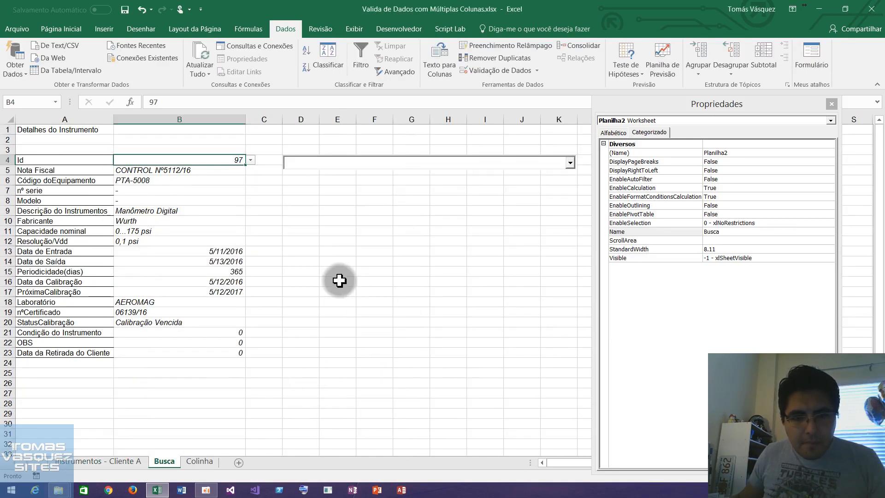
# - Set the combo box's ListFillRange to the copied range ='Instrumentos - Cliente A'!$A$2:$A$101
pyautogui.click(339, 165)
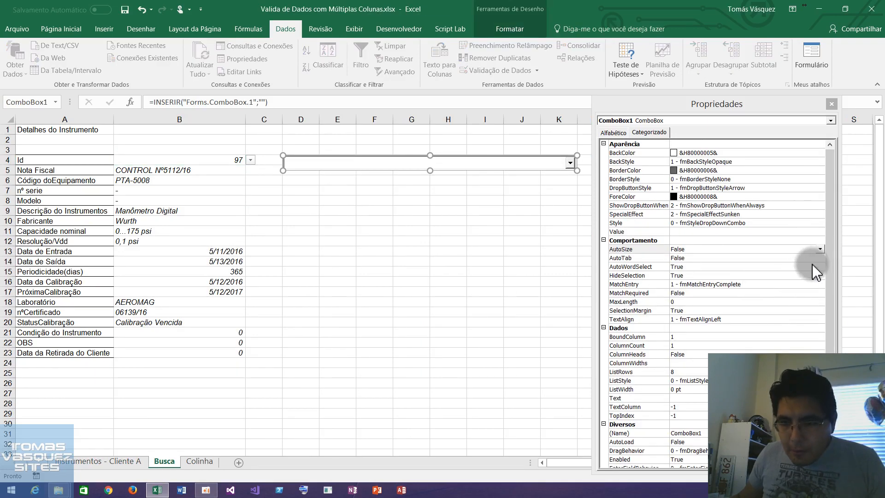
pyautogui.click(833, 262)
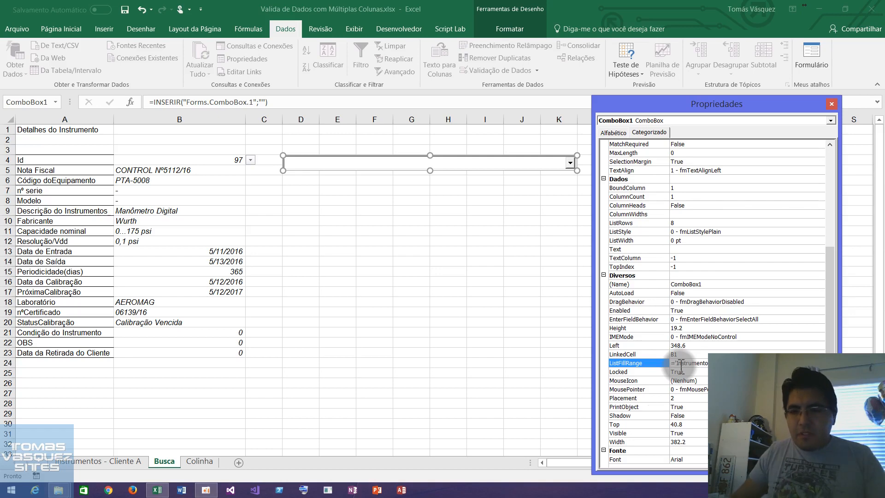
pyautogui.click(384, 138)
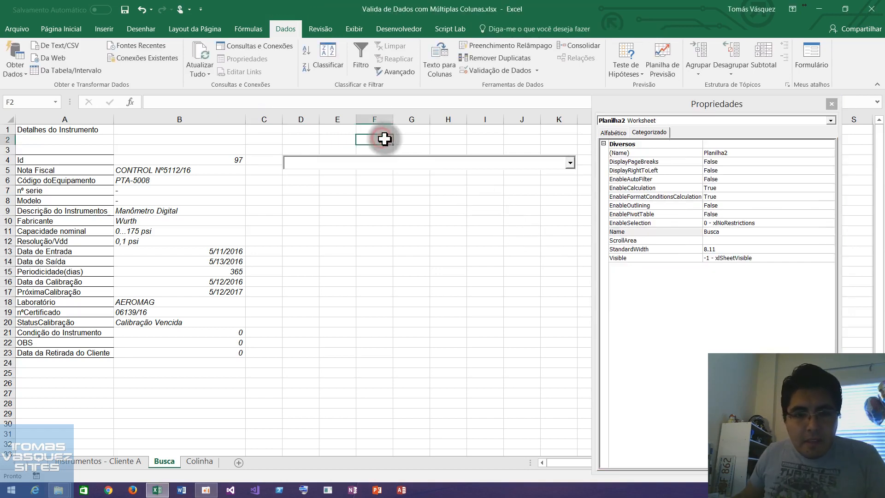
# - Test the combo box outside design mode by choosing Id 5, return to design mode and clear the linked cell B1
pyautogui.click(367, 159)
pyautogui.click(396, 29)
pyautogui.click(316, 62)
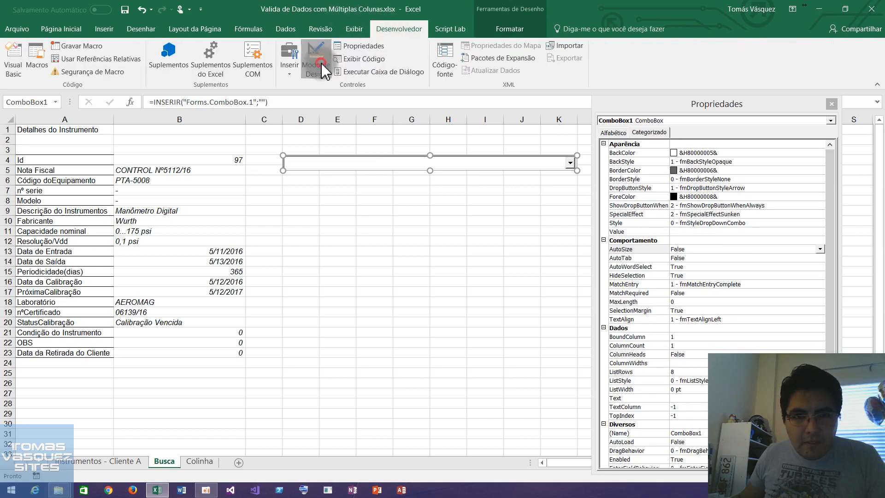
pyautogui.click(570, 162)
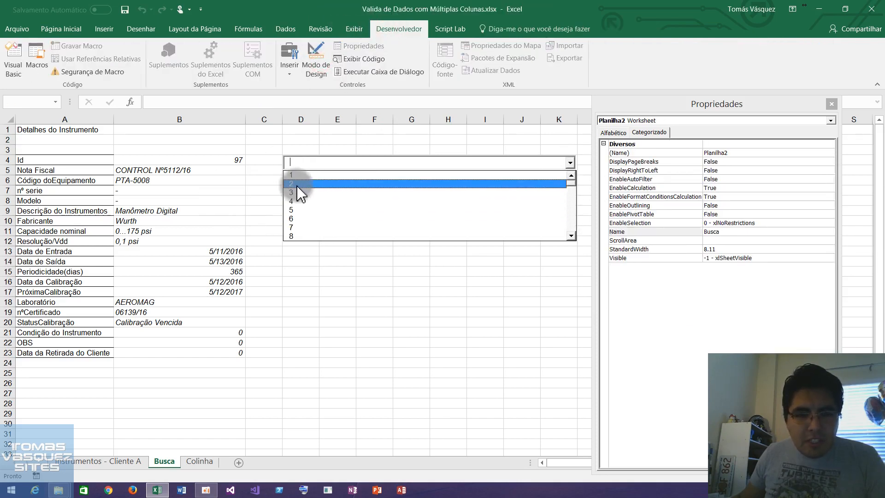
pyautogui.click(347, 210)
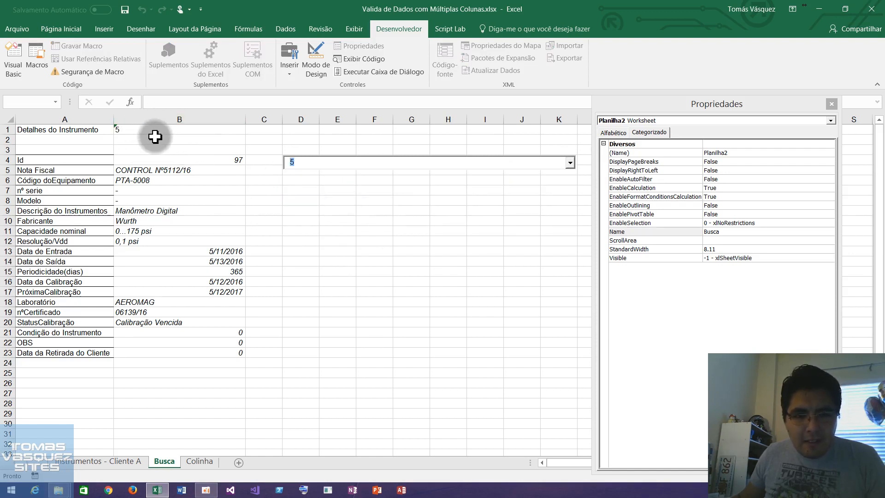
pyautogui.click(489, 180)
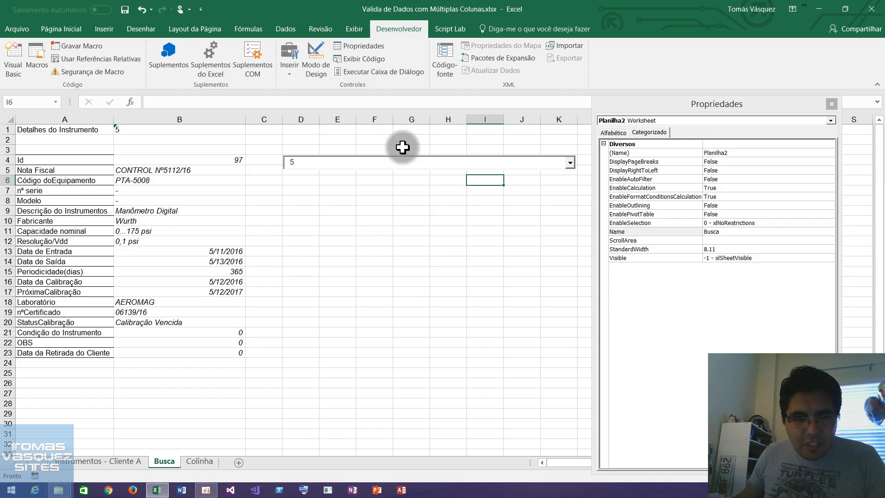
pyautogui.click(315, 69)
pyautogui.click(365, 161)
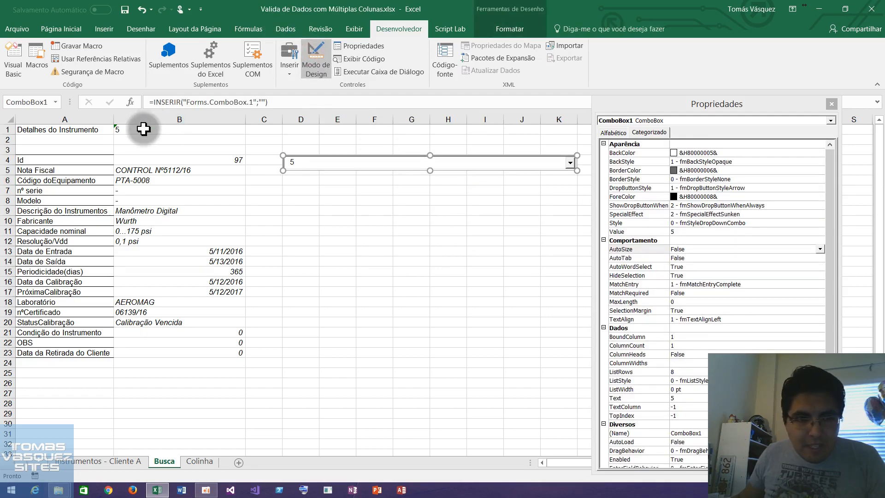
pyautogui.click(143, 131)
pyautogui.press('Delete')
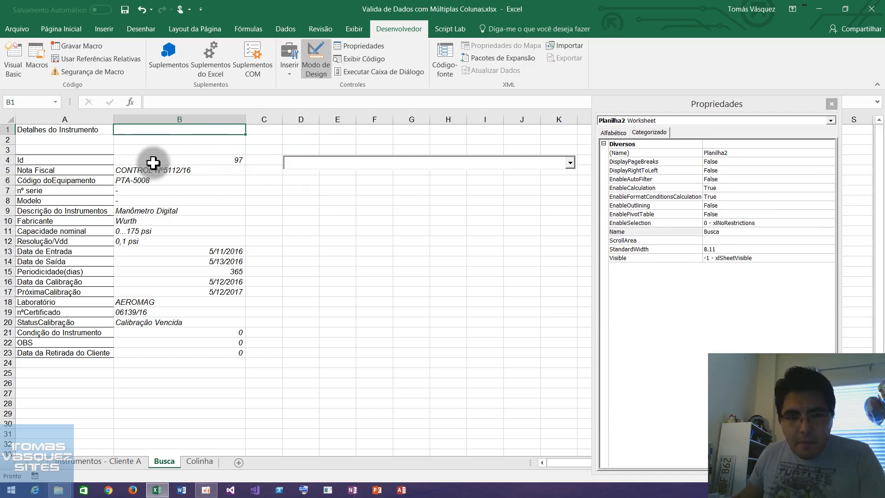
# - Set the combo box's LinkedCell property to the Id cell B4
pyautogui.click(464, 168)
pyautogui.moveTo(831, 343); pyautogui.dragTo(831, 429)
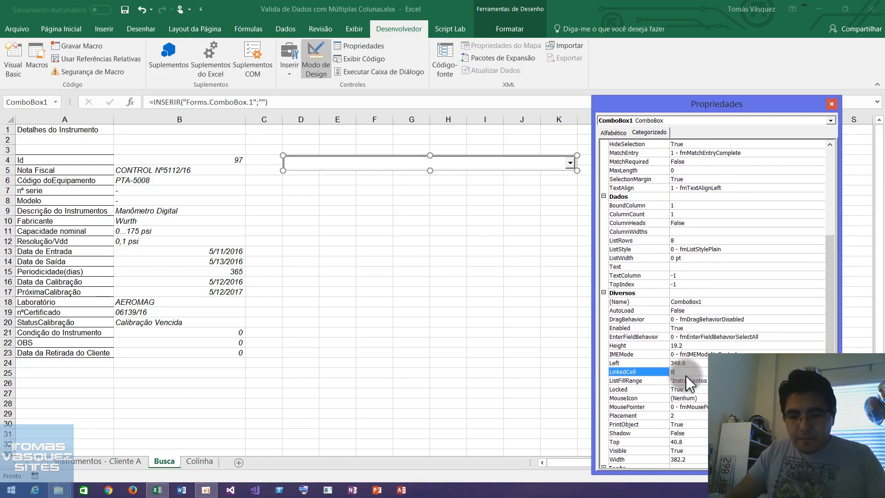
pyautogui.press('BackSpace')
pyautogui.write('4')
pyautogui.press('Return')
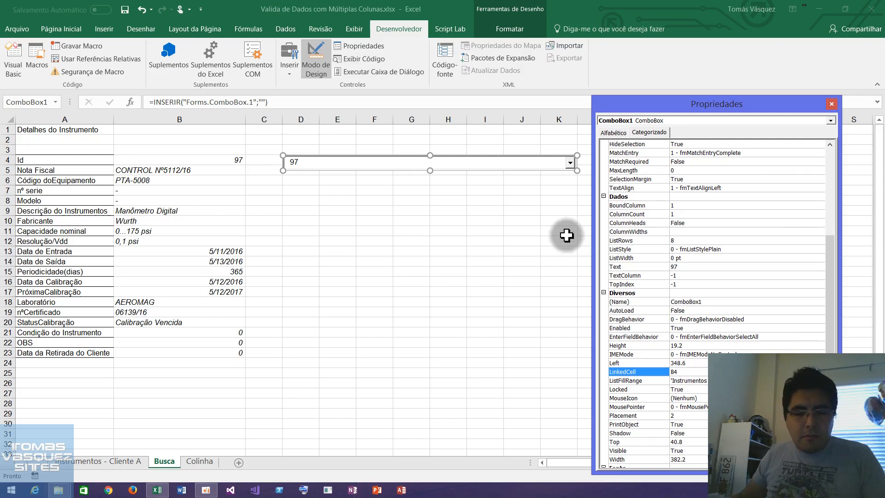
# - Leave design mode and test the linked combo box by choosing Id 94
pyautogui.click(311, 69)
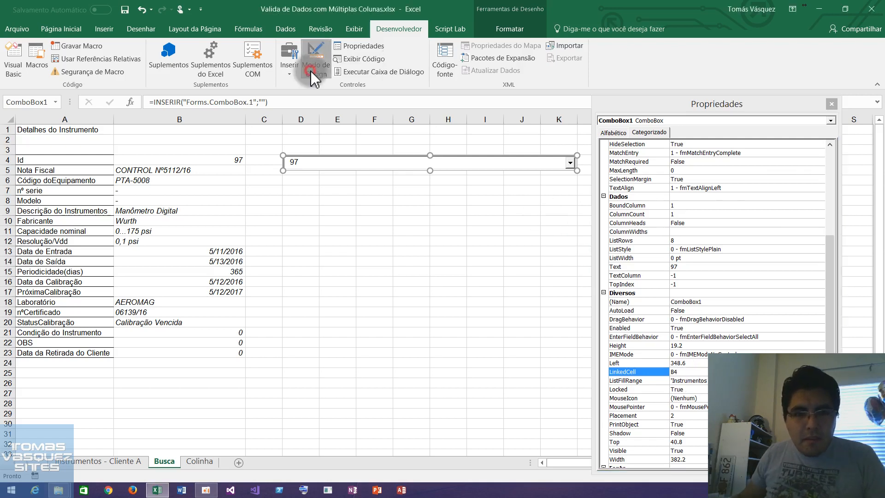
pyautogui.click(573, 163)
pyautogui.click(378, 185)
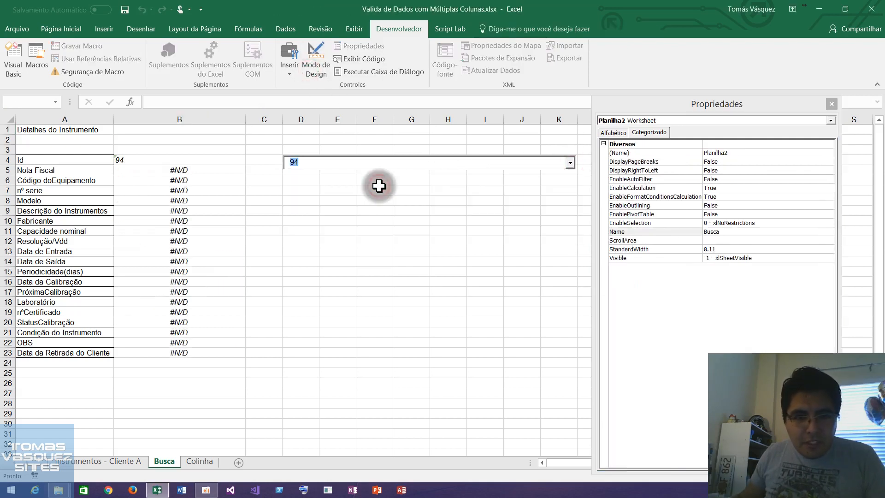
# - Examine Id cell B4, the PROCV formula in B5 and the Id column on the Instrumentos - Cliente A sheet
pyautogui.click(184, 162)
pyautogui.click(204, 171)
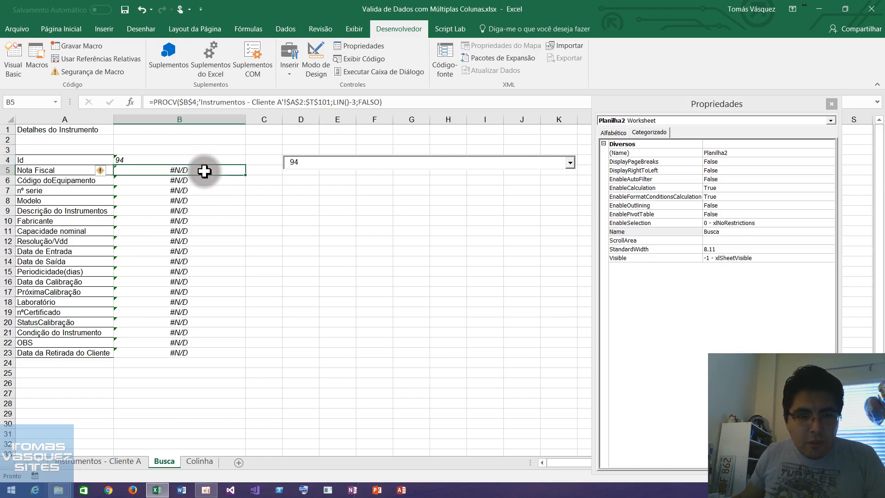
pyautogui.click(217, 162)
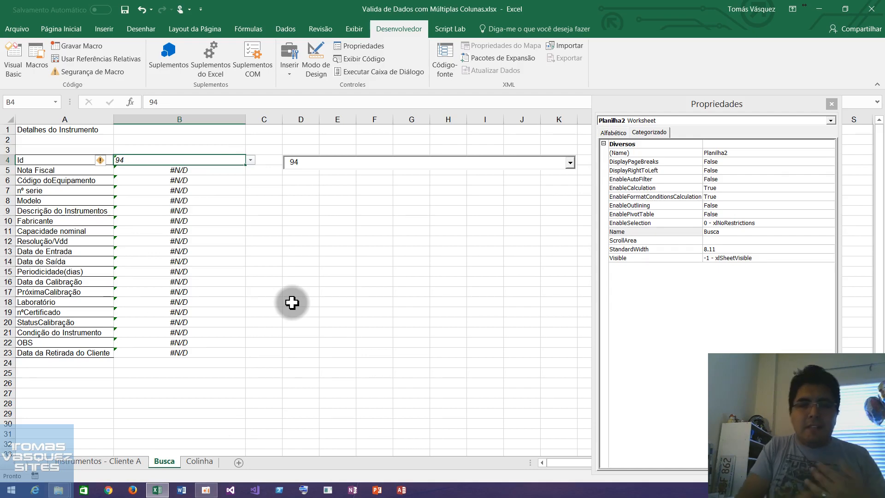
pyautogui.click(121, 461)
pyautogui.click(70, 212)
pyautogui.scroll(1, 67, 230)
pyautogui.click(164, 461)
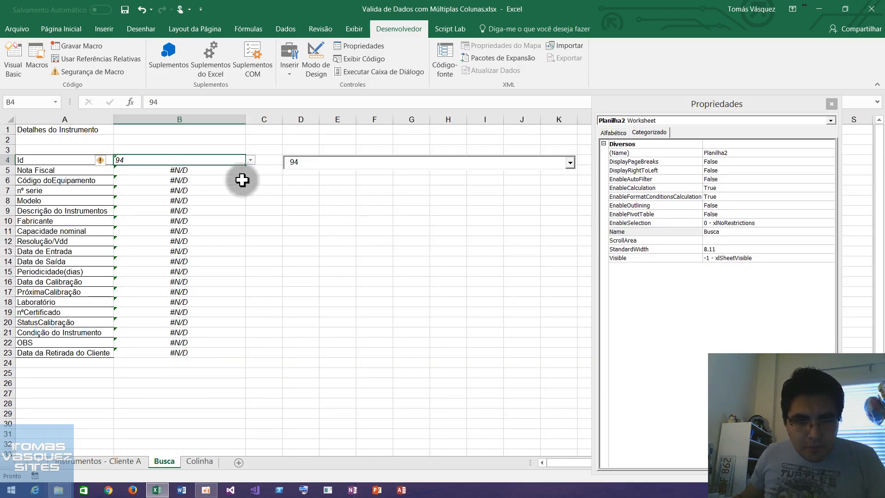
# - Wrap the lookup value $B$4 in VALORNUMÉRICO in B5's PROCV formula and fill the formula down to B23
pyautogui.click(211, 171)
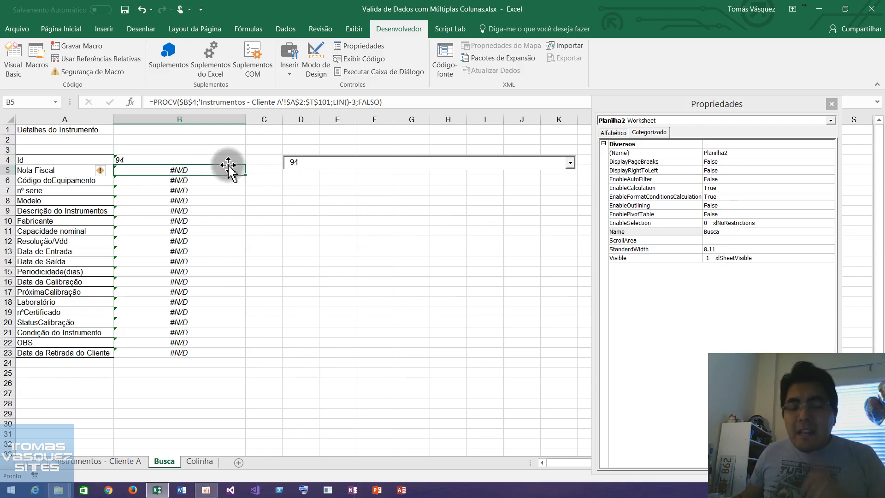
pyautogui.click(180, 101)
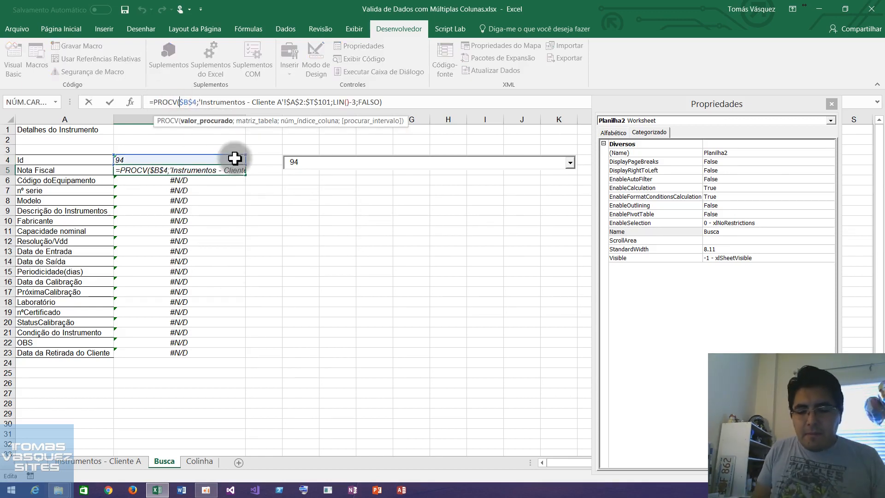
pyautogui.write('VALO')
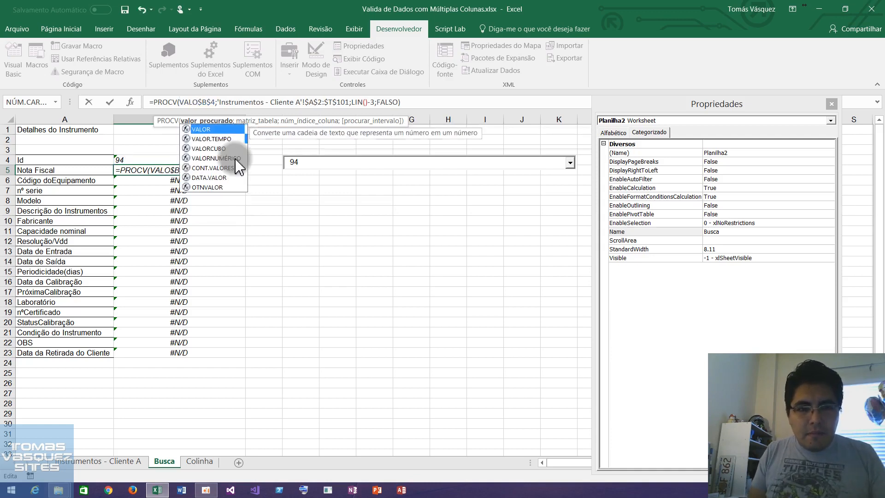
pyautogui.doubleClick(235, 159)
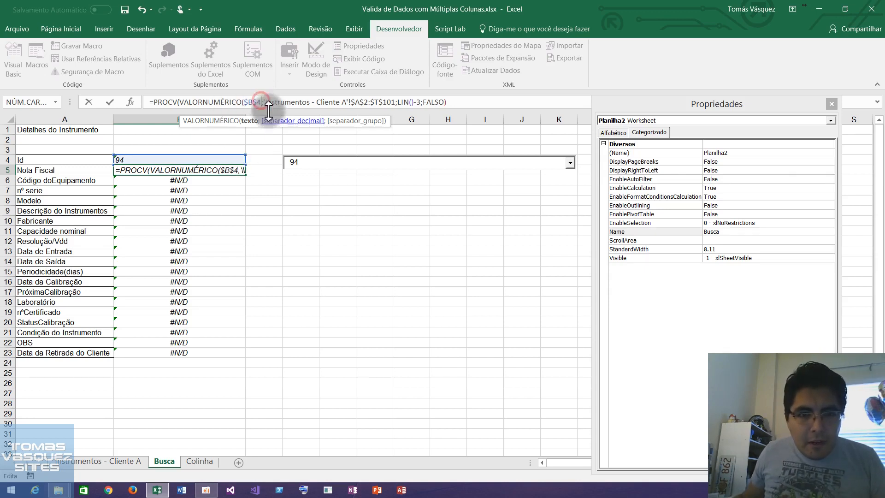
pyautogui.write(')')
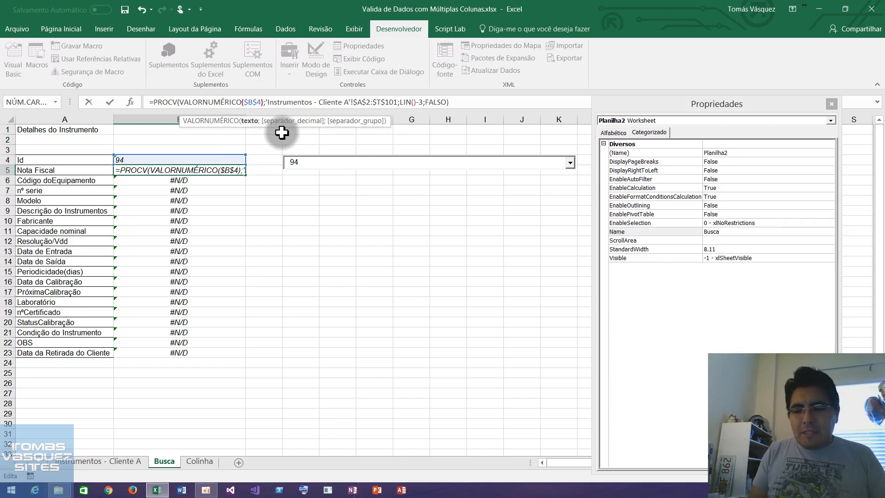
pyautogui.press('Return')
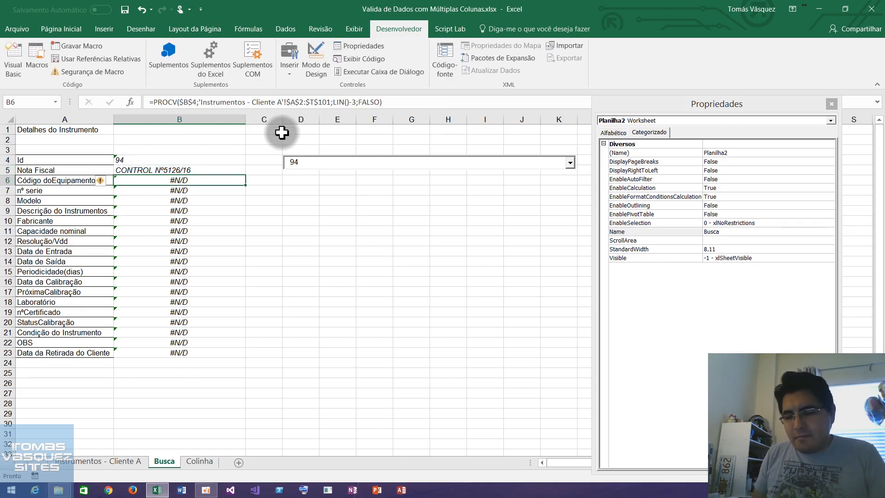
pyautogui.press('Up')
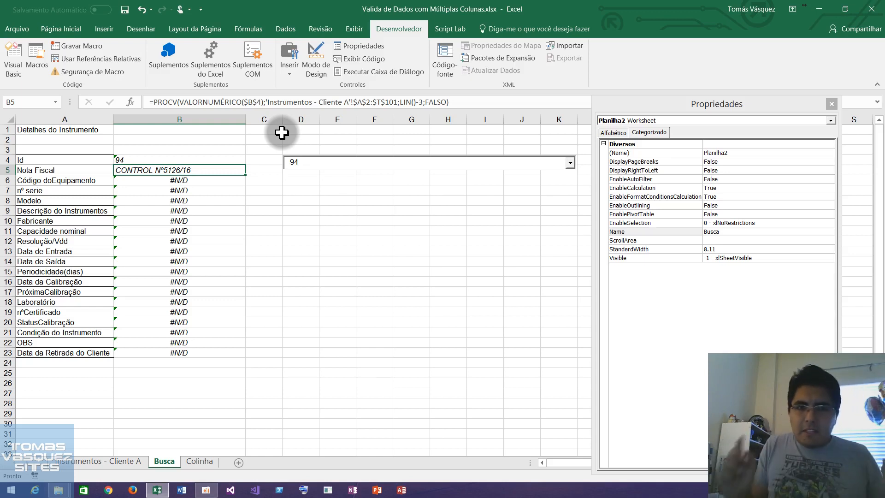
pyautogui.doubleClick(246, 175)
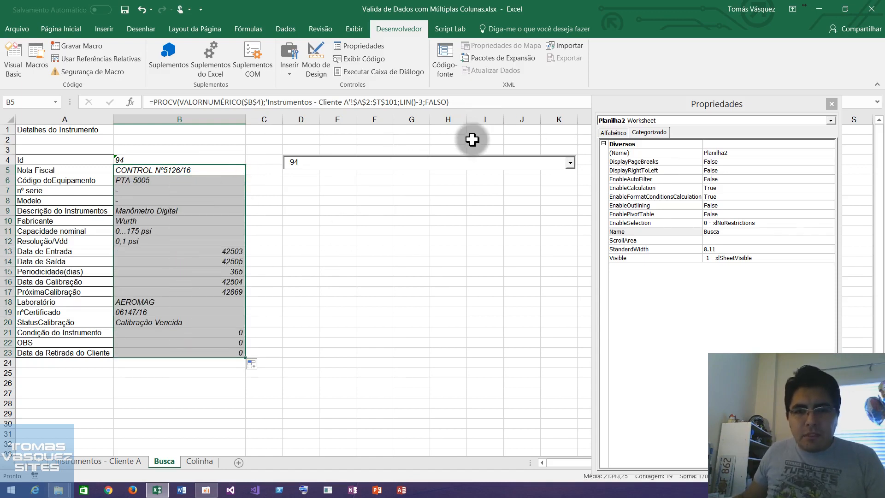
# - Test the corrected lookup by choosing Id 97 and Id 98 in the combo box
pyautogui.click(470, 139)
pyautogui.click(570, 162)
pyautogui.click(408, 211)
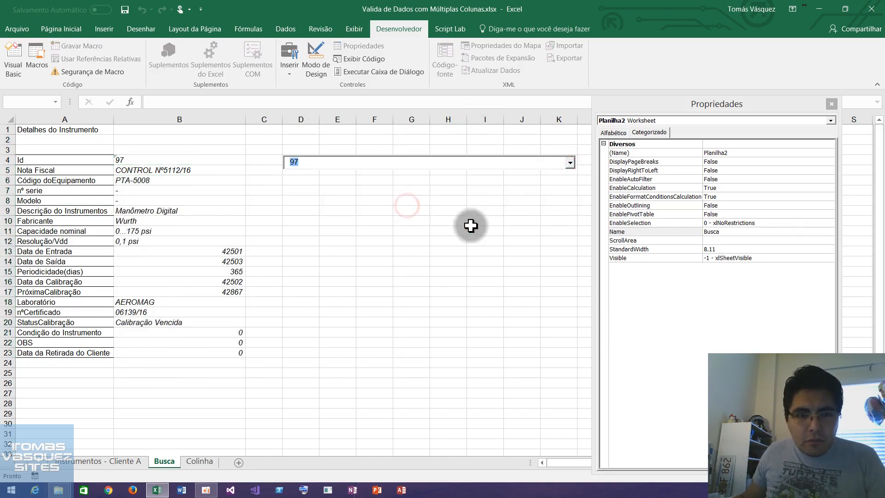
pyautogui.click(570, 162)
pyautogui.click(514, 217)
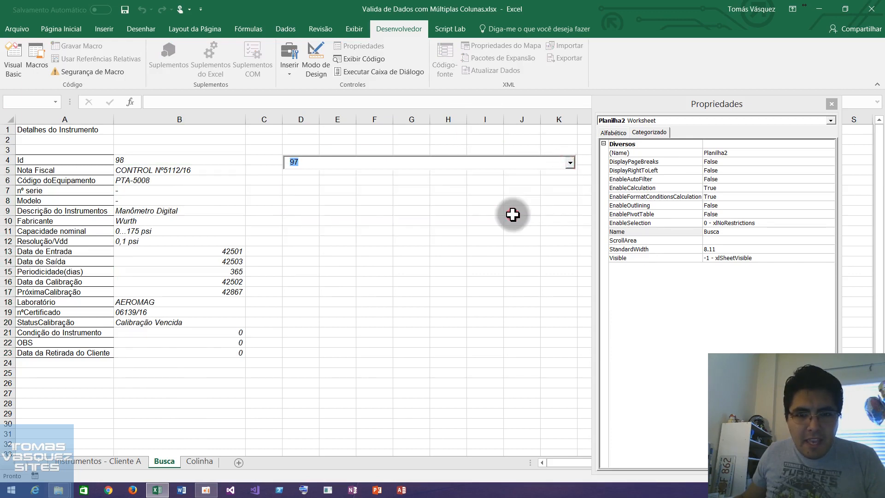
pyautogui.click(474, 231)
pyautogui.click(389, 189)
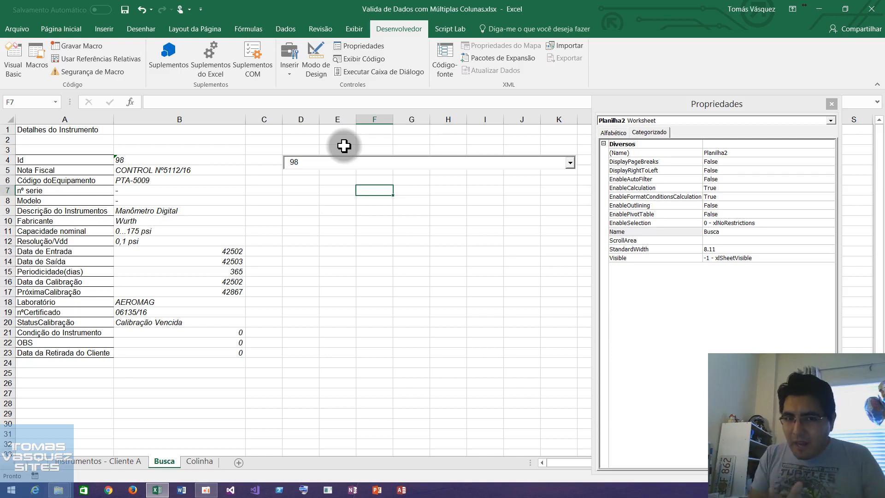
# - Set the data validation of Id cell B4 to Qualquer valor and clear the cell's contents
pyautogui.click(138, 160)
pyautogui.click(286, 29)
pyautogui.click(512, 72)
pyautogui.click(243, 269)
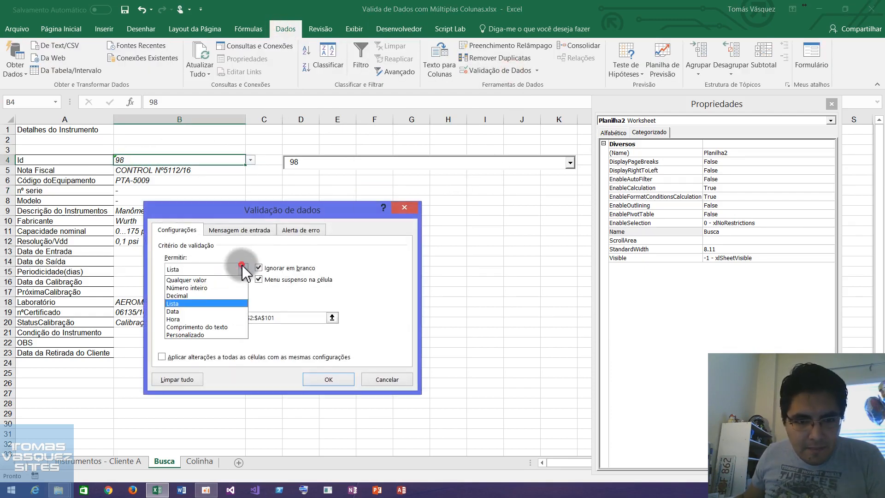
pyautogui.click(210, 279)
pyautogui.click(337, 389)
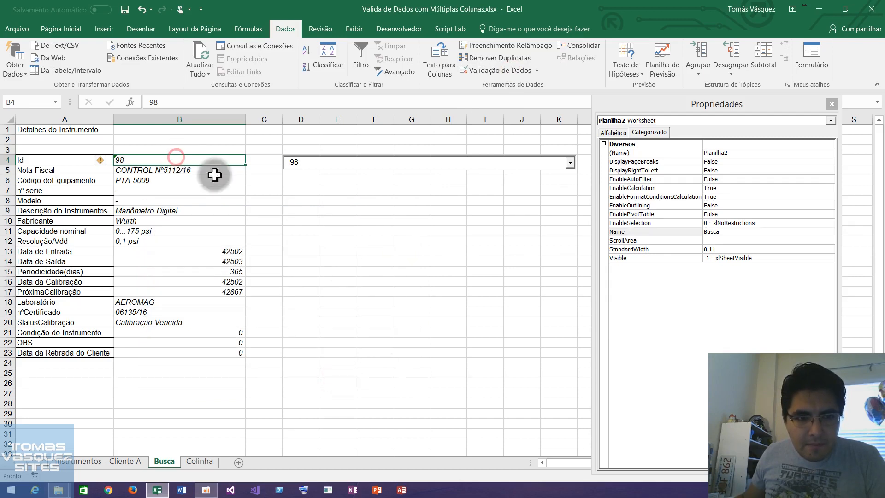
pyautogui.press('Delete')
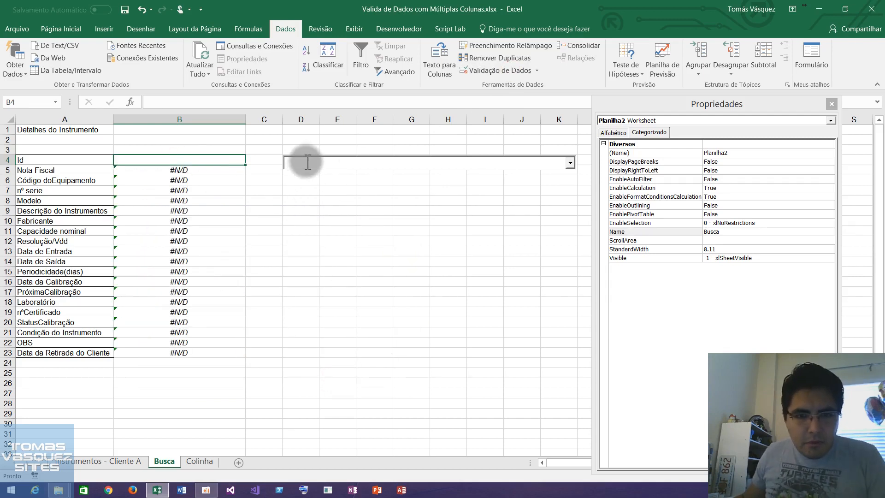
# - In design mode, move the combo box over cell B4 and widen it to the end of column J
pyautogui.click(390, 33)
pyautogui.click(316, 59)
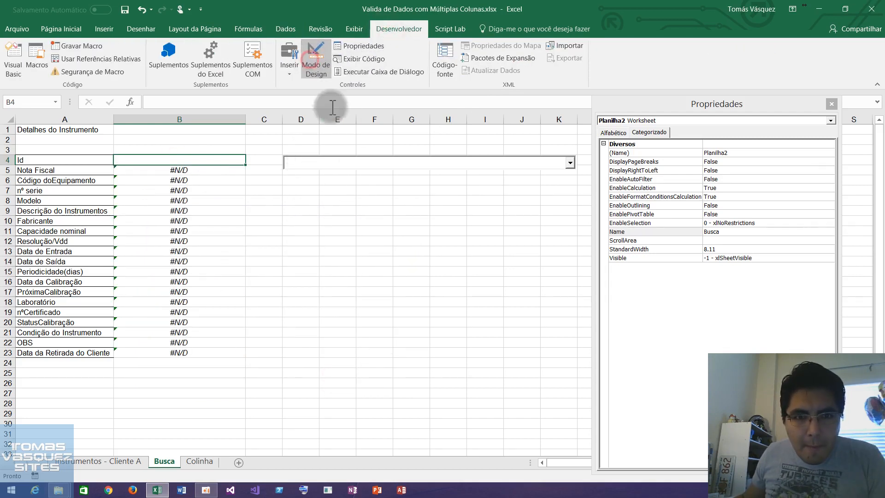
pyautogui.moveTo(346, 162); pyautogui.dragTo(177, 158)
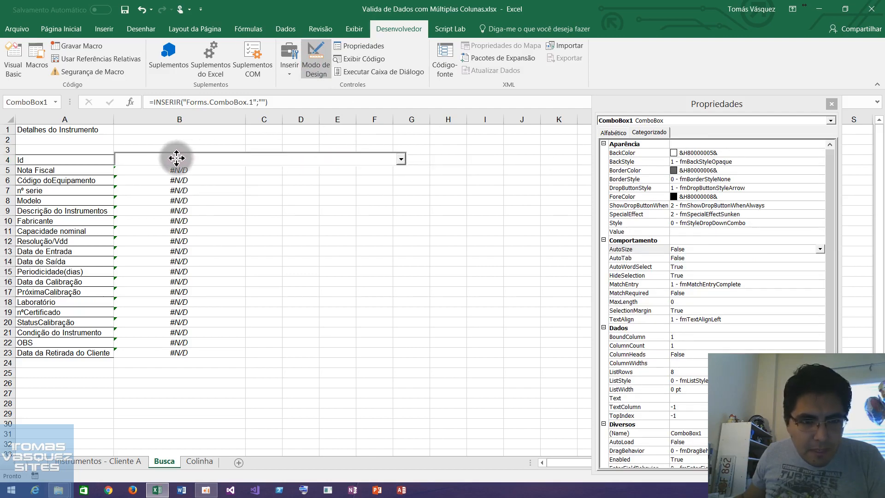
pyautogui.moveTo(406, 158); pyautogui.dragTo(535, 168)
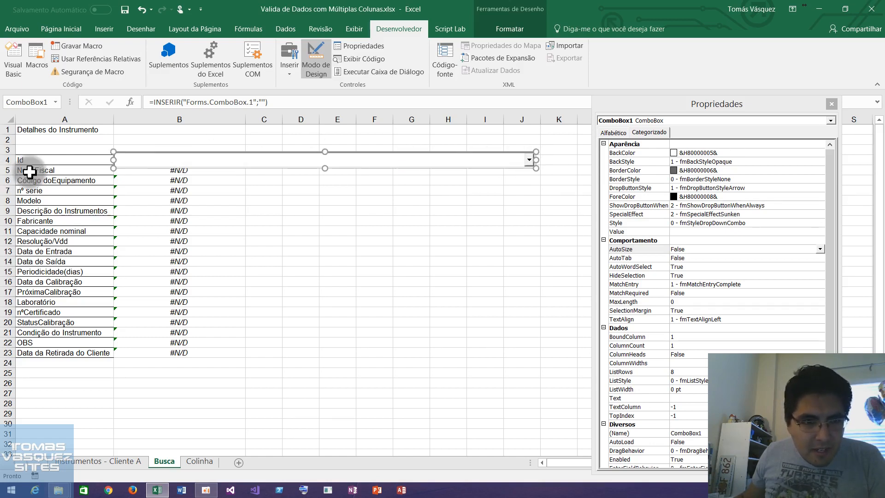
# - Align the combo box with the upper edge of row 4 and increase the row's height to fit the box
pyautogui.click(5, 161)
pyautogui.moveTo(123, 163); pyautogui.dragTo(125, 168)
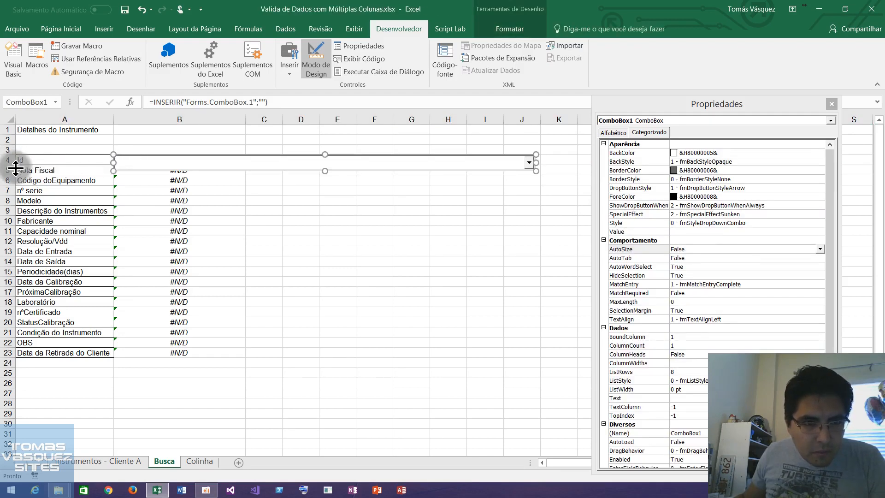
pyautogui.moveTo(13, 164); pyautogui.dragTo(14, 172)
pyautogui.click(423, 200)
pyautogui.click(445, 186)
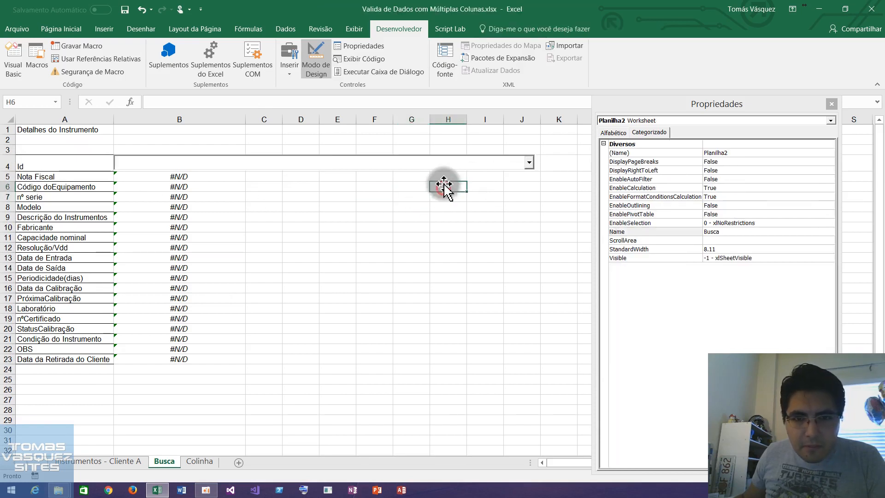
# - Leave design mode and choose Id 3 in the repositioned combo box
pyautogui.click(316, 59)
pyautogui.click(529, 163)
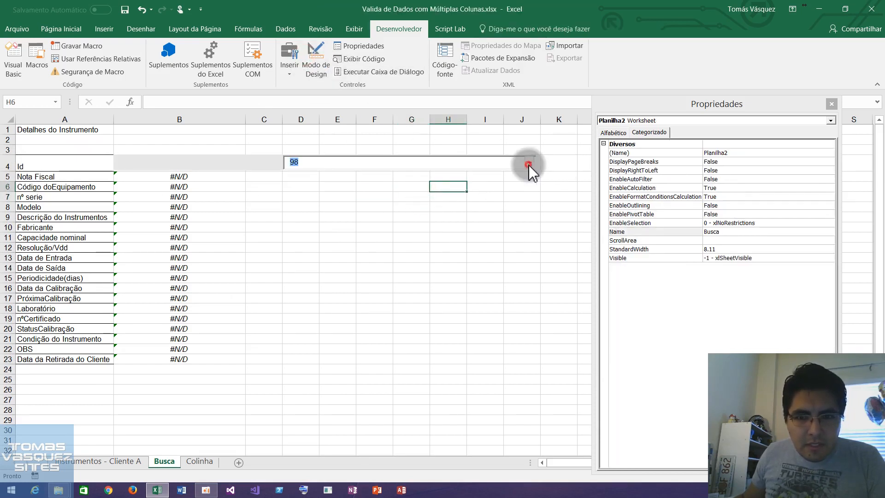
pyautogui.click(239, 192)
pyautogui.click(293, 207)
# - Center the Id label in cell A4 vertically
pyautogui.click(103, 161)
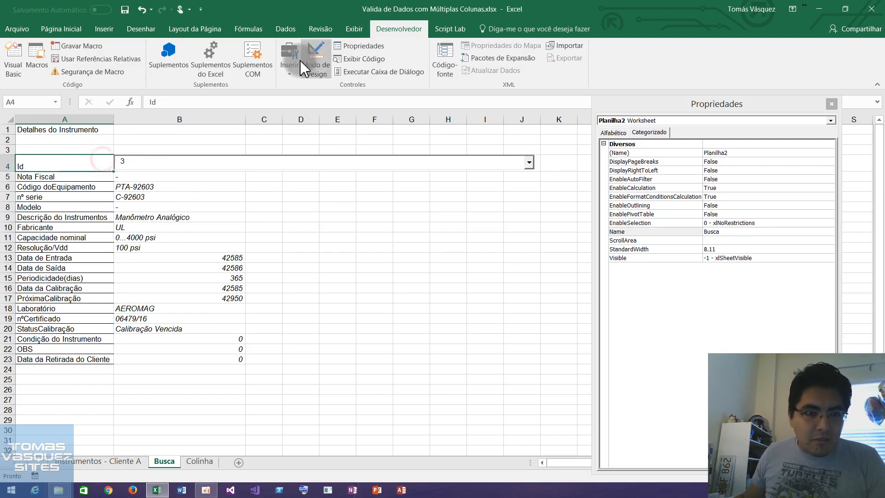
pyautogui.click(61, 29)
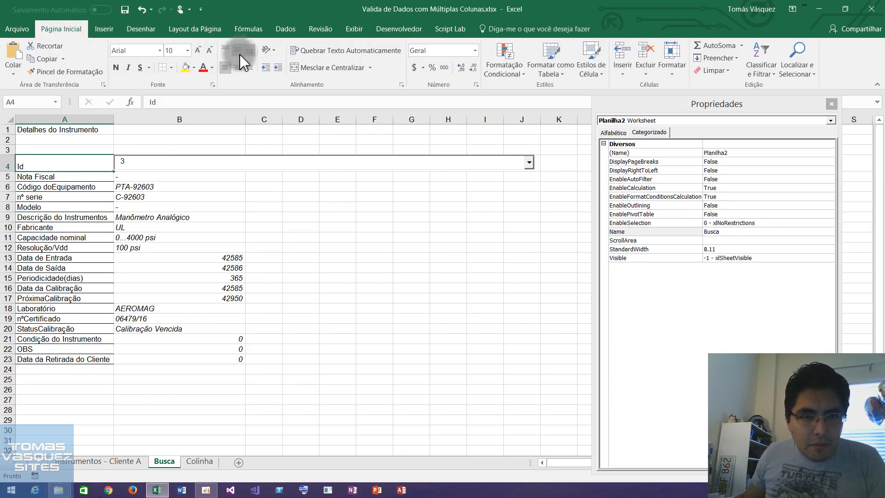
pyautogui.click(238, 49)
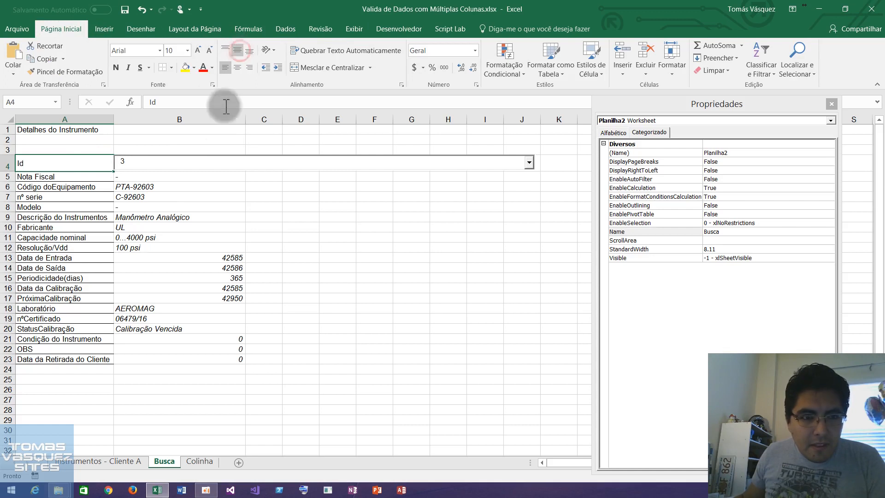
pyautogui.click(309, 226)
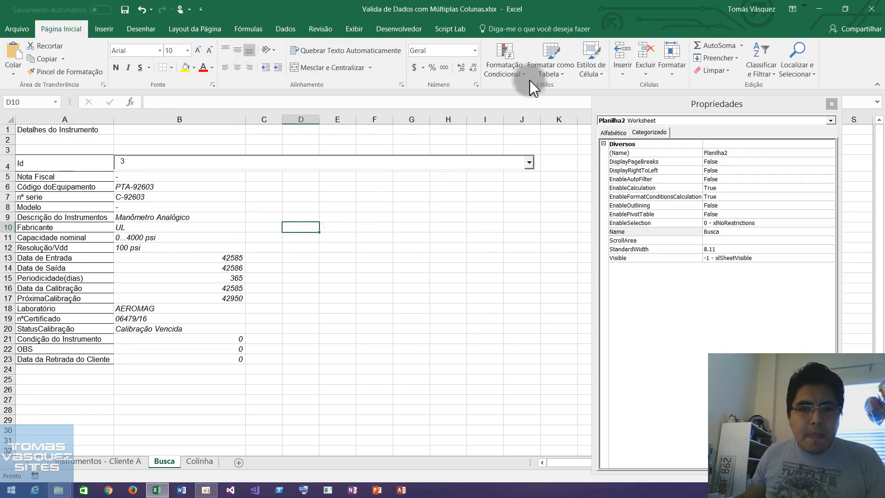
# - In design mode, set the combo box's ColumnCount property to 6
pyautogui.click(388, 33)
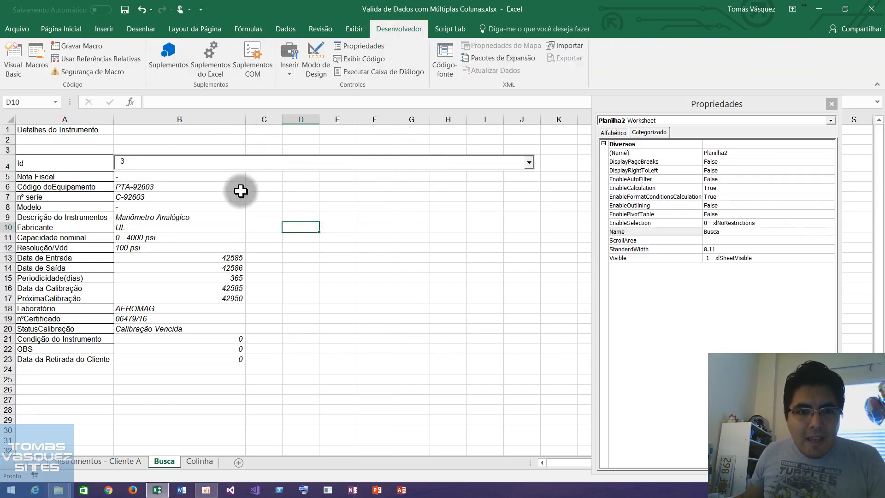
pyautogui.click(317, 59)
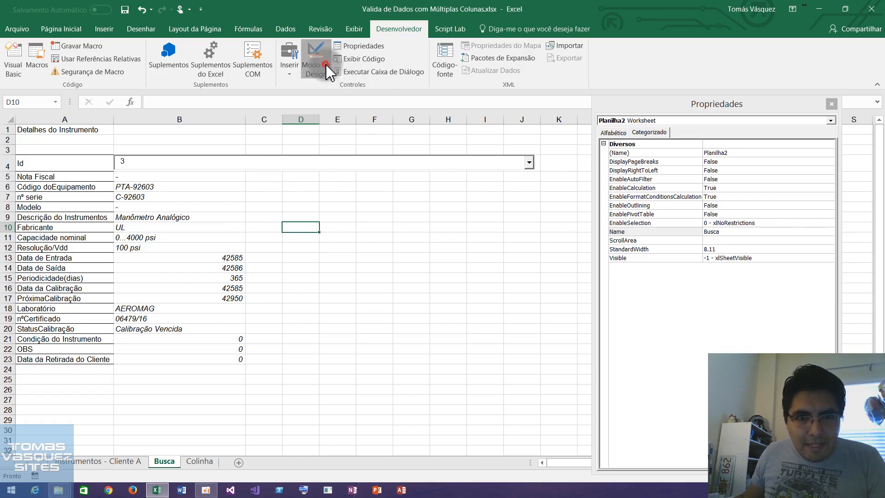
pyautogui.click(371, 160)
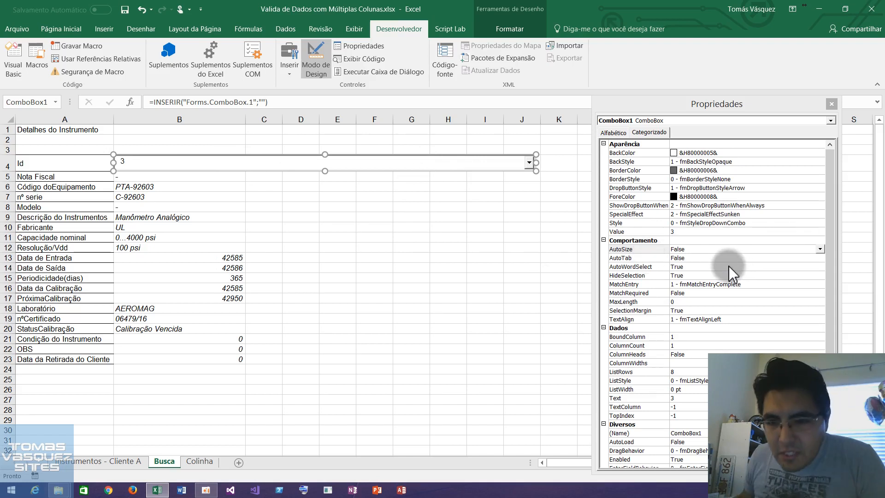
pyautogui.click(830, 280)
pyautogui.moveTo(834, 298); pyautogui.dragTo(833, 341)
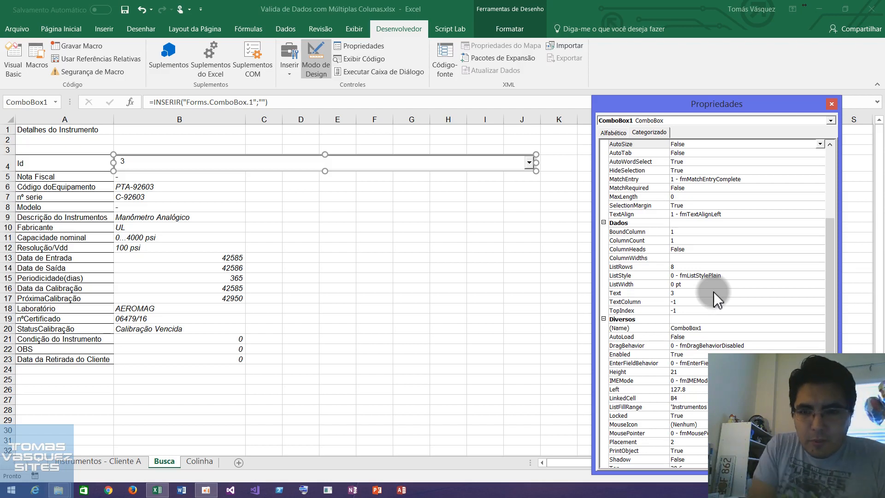
pyautogui.click(690, 230)
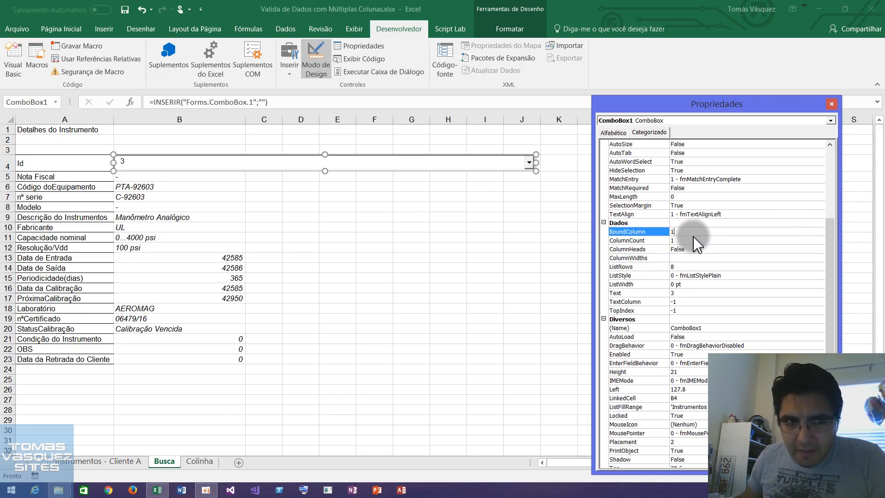
pyautogui.click(681, 240)
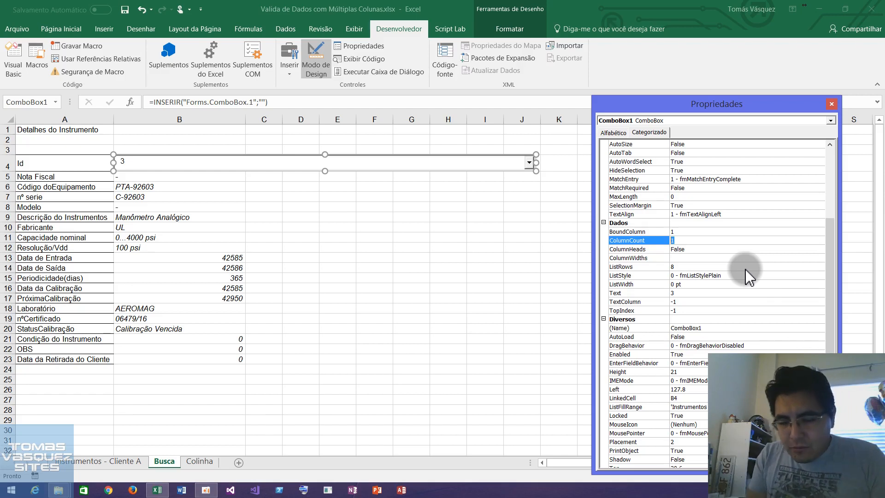
pyautogui.write('6')
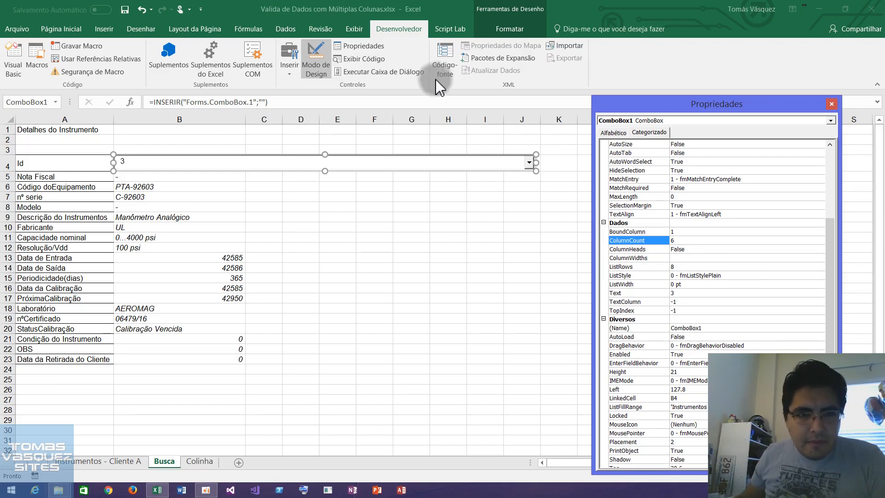
# - Leave design mode and open the combo box's list to check which columns it displays
pyautogui.click(315, 59)
pyautogui.click(530, 163)
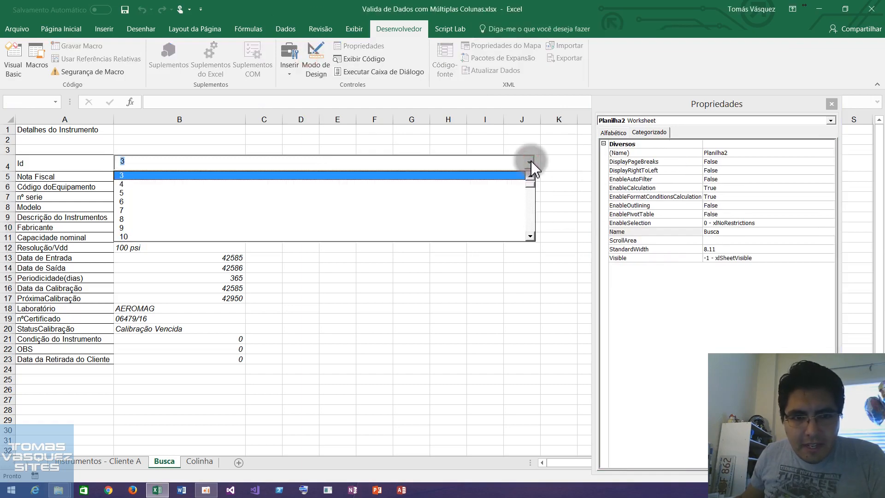
pyautogui.click(529, 162)
# - Back in design mode, extend the combo box's ListFillRange on the Instrumentos - Cliente A sheet to cover multiple columns
pyautogui.click(317, 60)
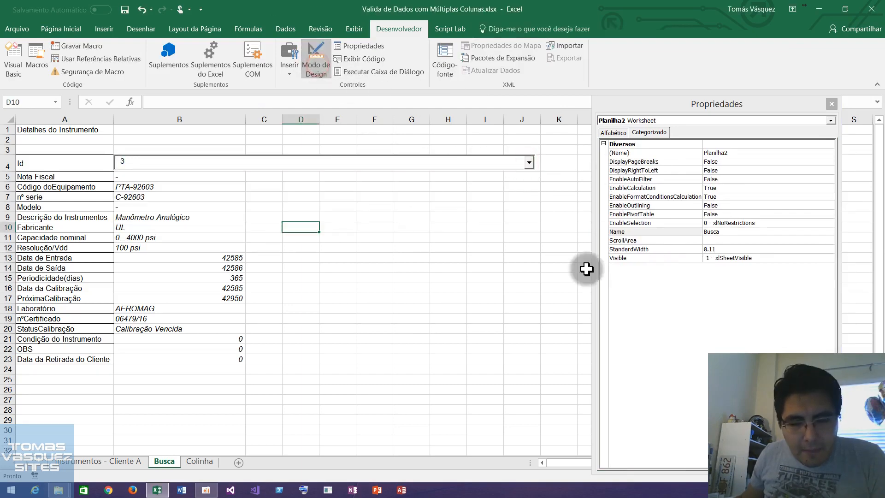
pyautogui.click(321, 161)
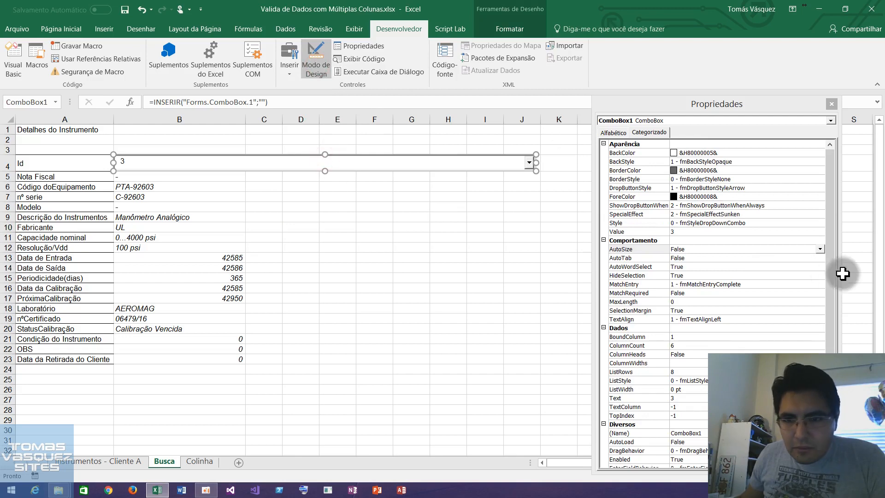
pyautogui.moveTo(833, 289); pyautogui.dragTo(832, 387)
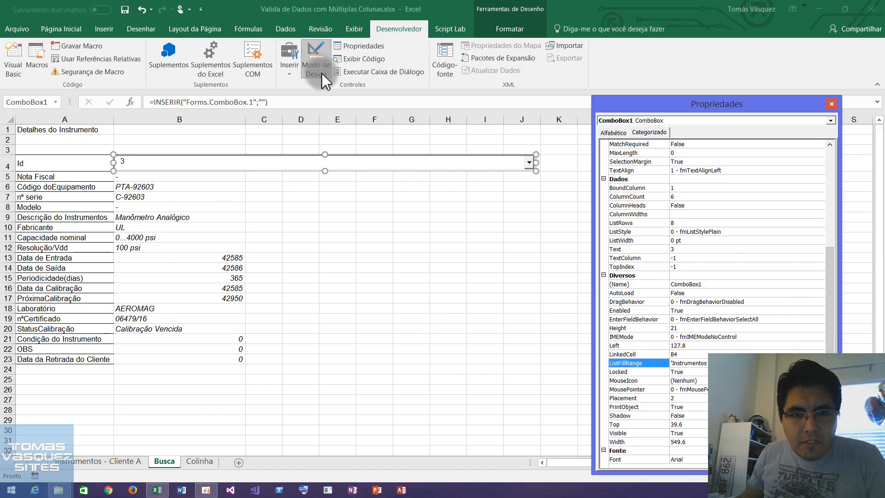
# - Leave design mode and choose Id 8 from the combo box's multi-column list
pyautogui.click(318, 69)
pyautogui.click(529, 163)
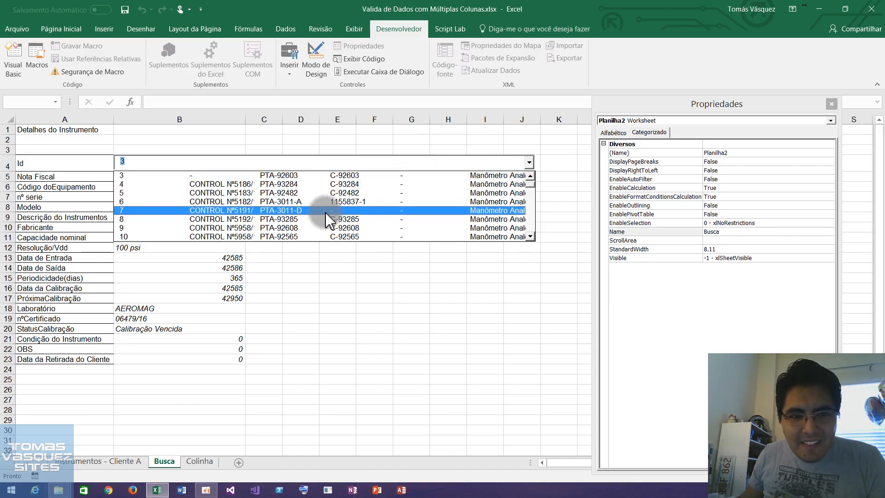
pyautogui.click(228, 219)
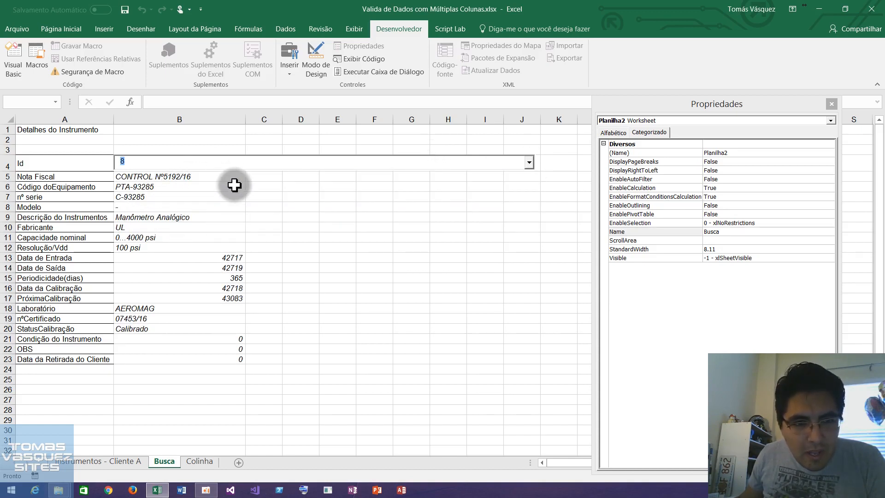
# - Inspect the lookup formulas in cells B5 and B7 that depend on the chosen Id
pyautogui.click(265, 179)
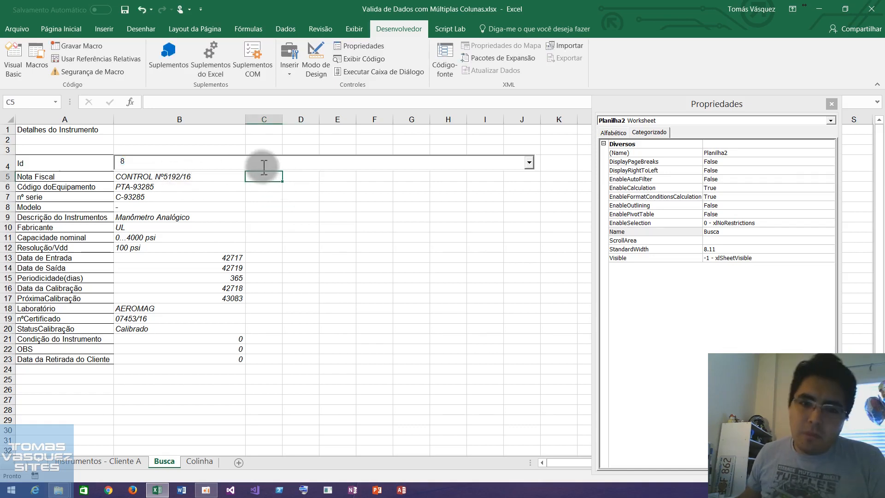
pyautogui.click(199, 179)
pyautogui.click(155, 199)
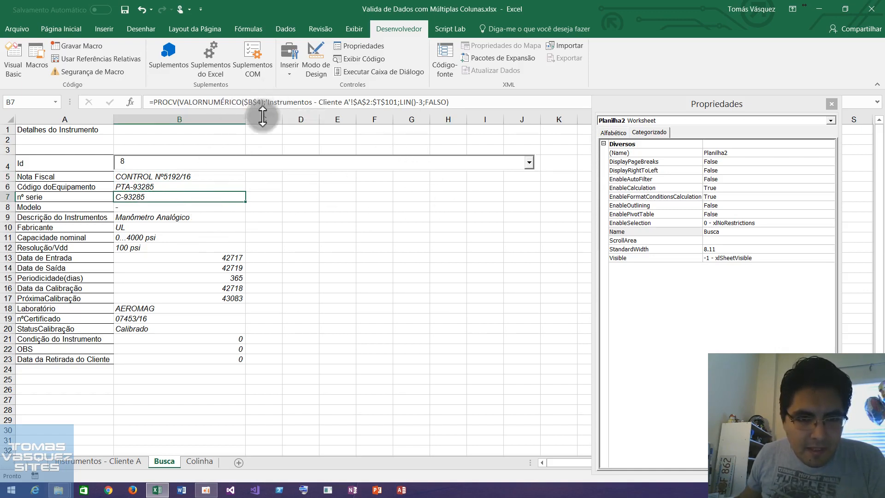
# - In design mode, narrow the combo box to about 378 pt so it starts at column C, and select the uncovered cell B4
pyautogui.click(316, 59)
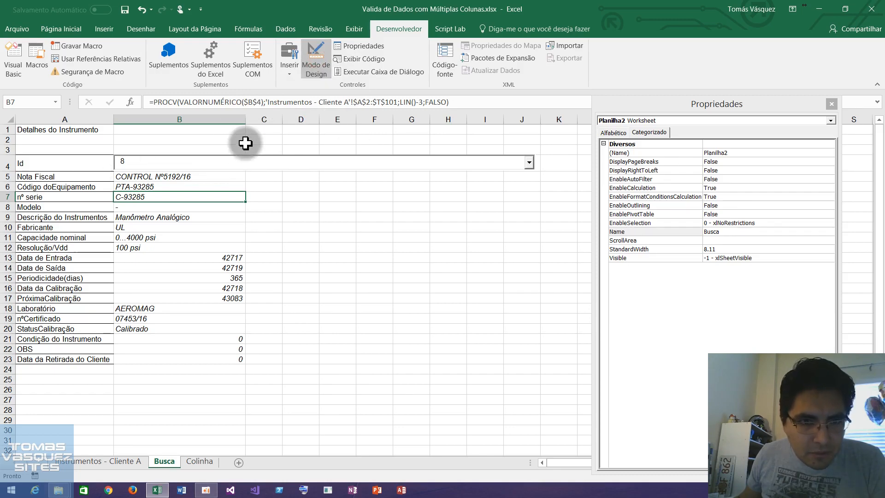
pyautogui.click(178, 167)
pyautogui.moveTo(114, 164); pyautogui.dragTo(245, 163)
pyautogui.click(174, 162)
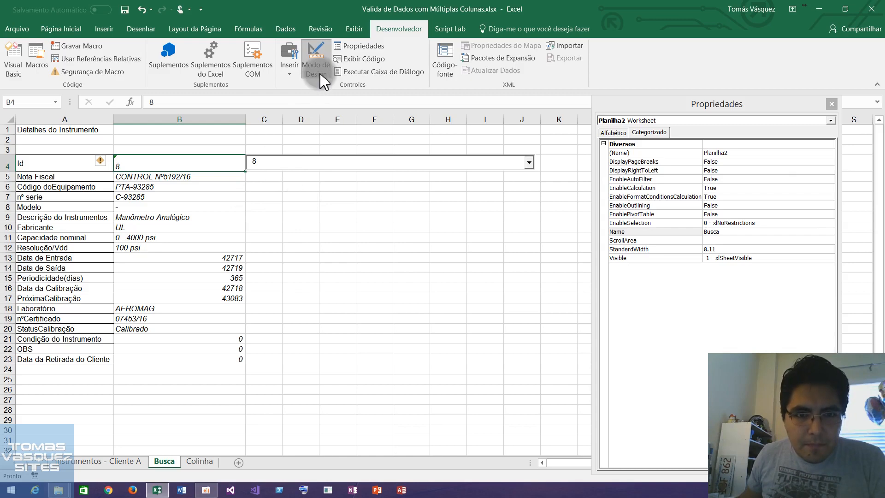
# - Review the combo box's BoundColumn, ColumnCount and ListFillRange properties
pyautogui.click(300, 167)
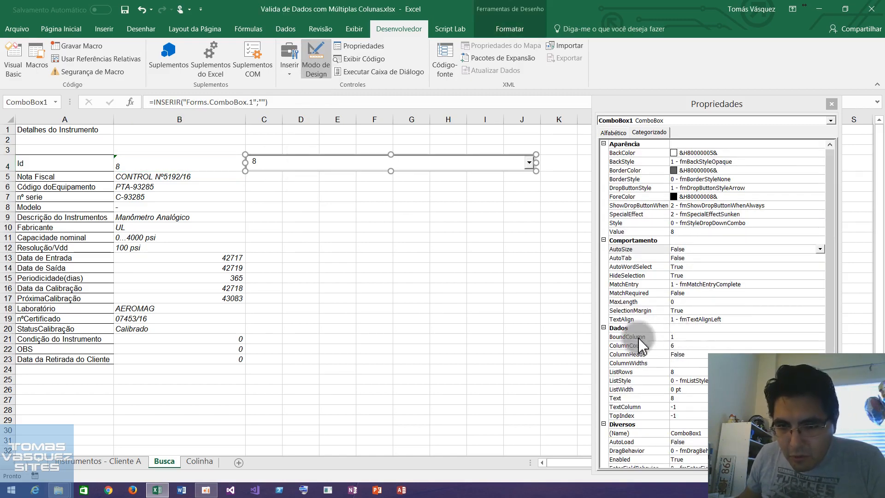
pyautogui.click(689, 338)
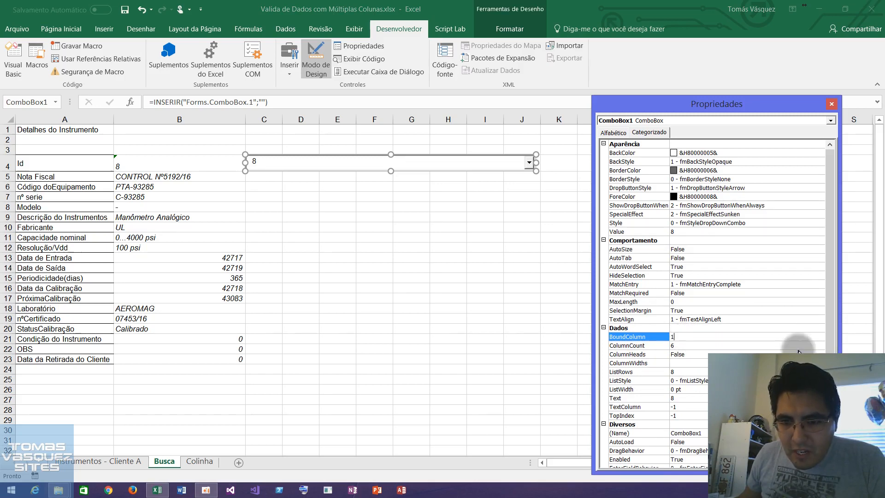
pyautogui.moveTo(831, 342); pyautogui.dragTo(831, 441)
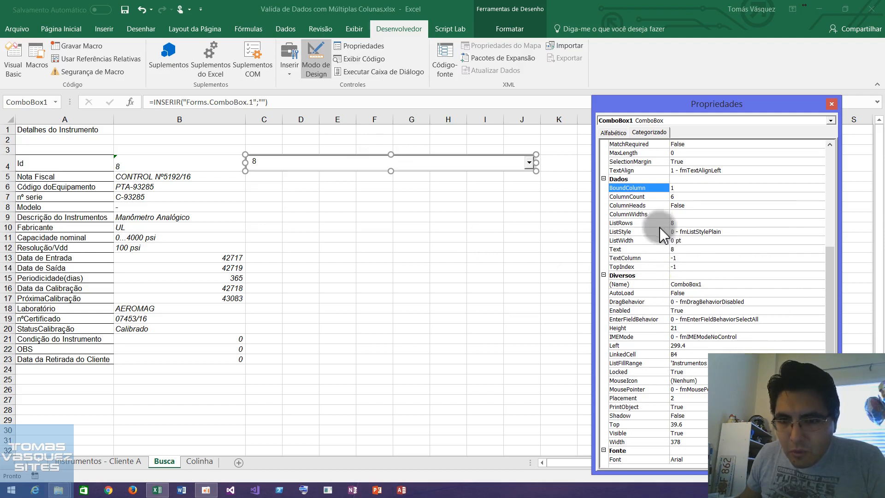
pyautogui.click(682, 196)
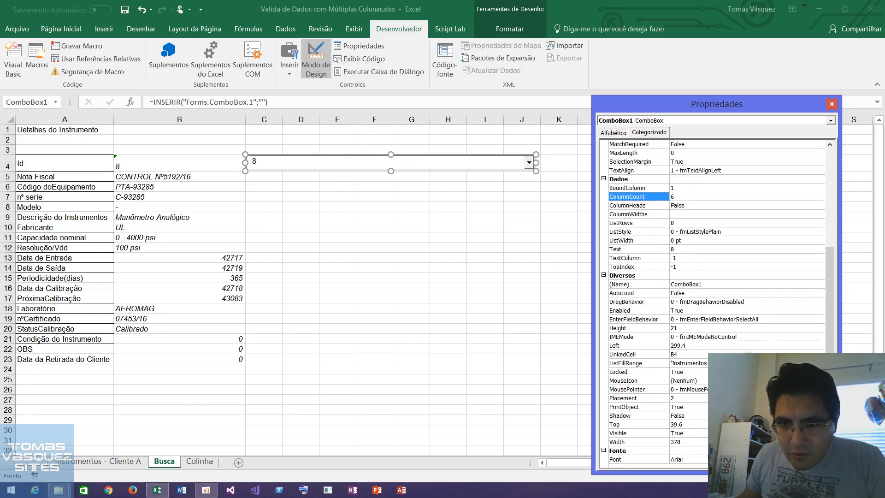
pyautogui.click(783, 362)
pyautogui.moveTo(671, 364); pyautogui.dragTo(784, 369)
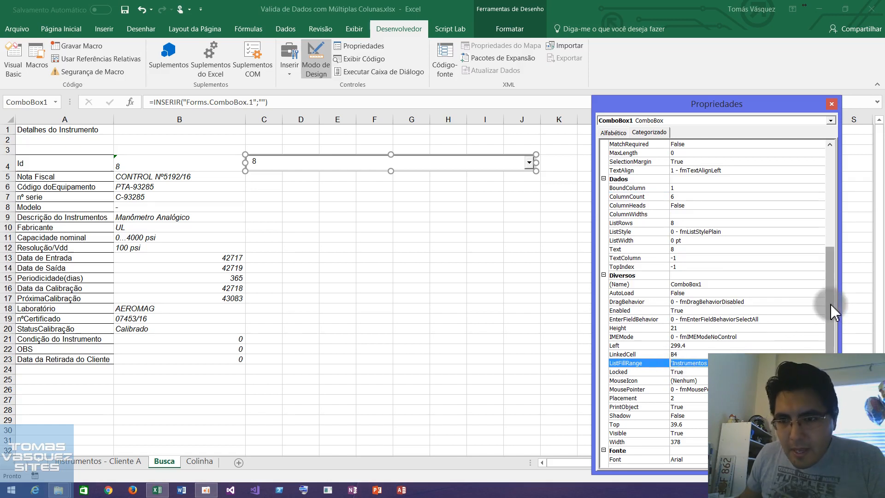